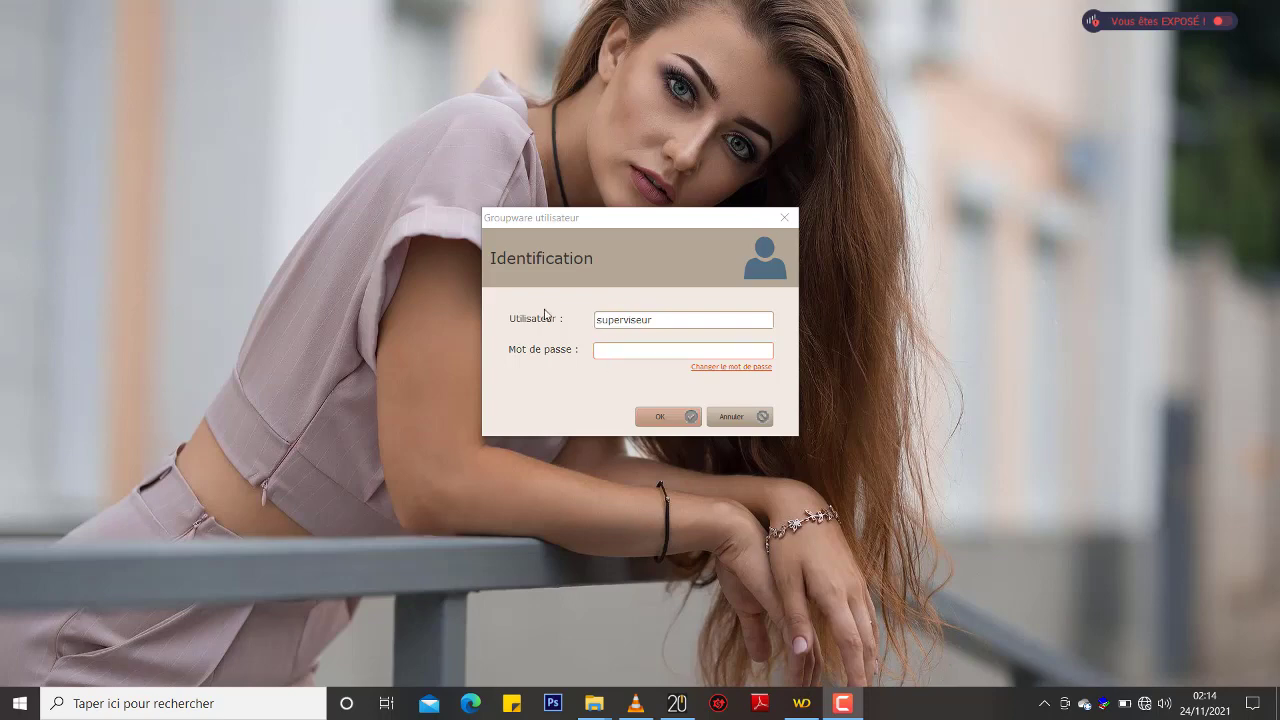
Step: Log in to the supervisor account by entering the account password, and launch the application
left_click(620, 348)
left_click(618, 349)
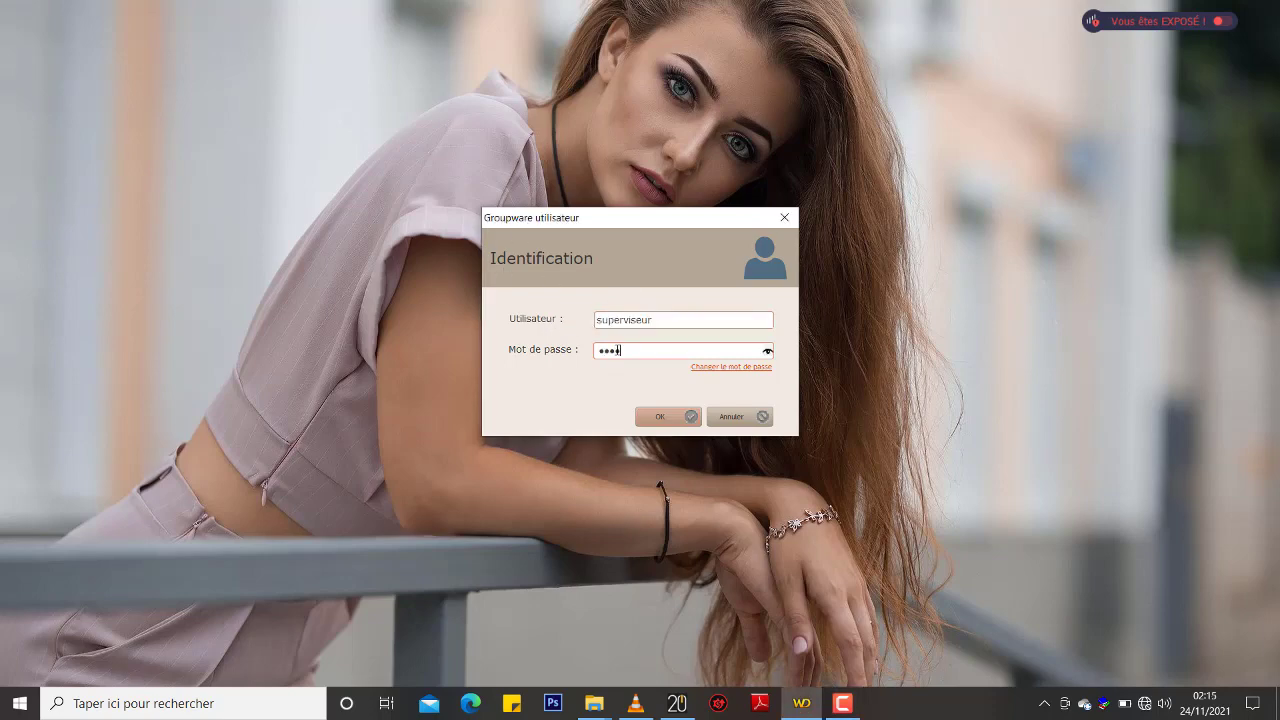
left_click_drag(606, 351, 597, 350)
type("•••")
left_click(660, 416)
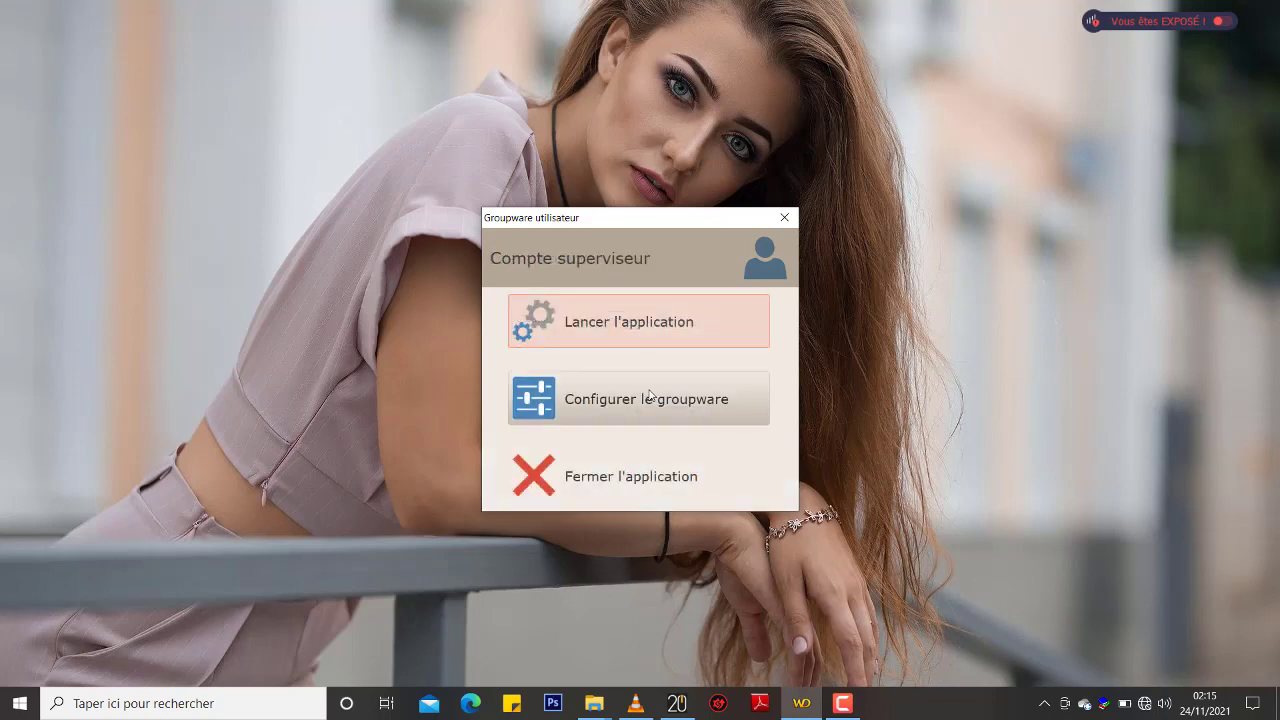
left_click(655, 297)
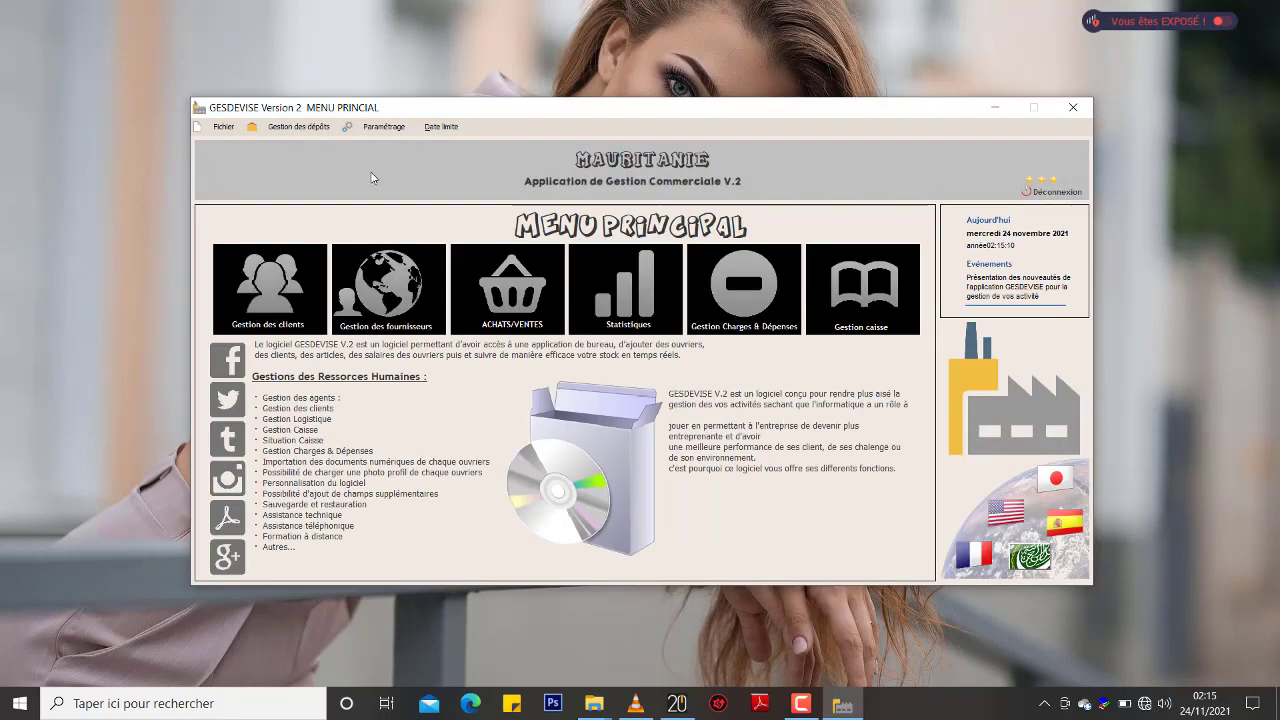
left_click(372, 129)
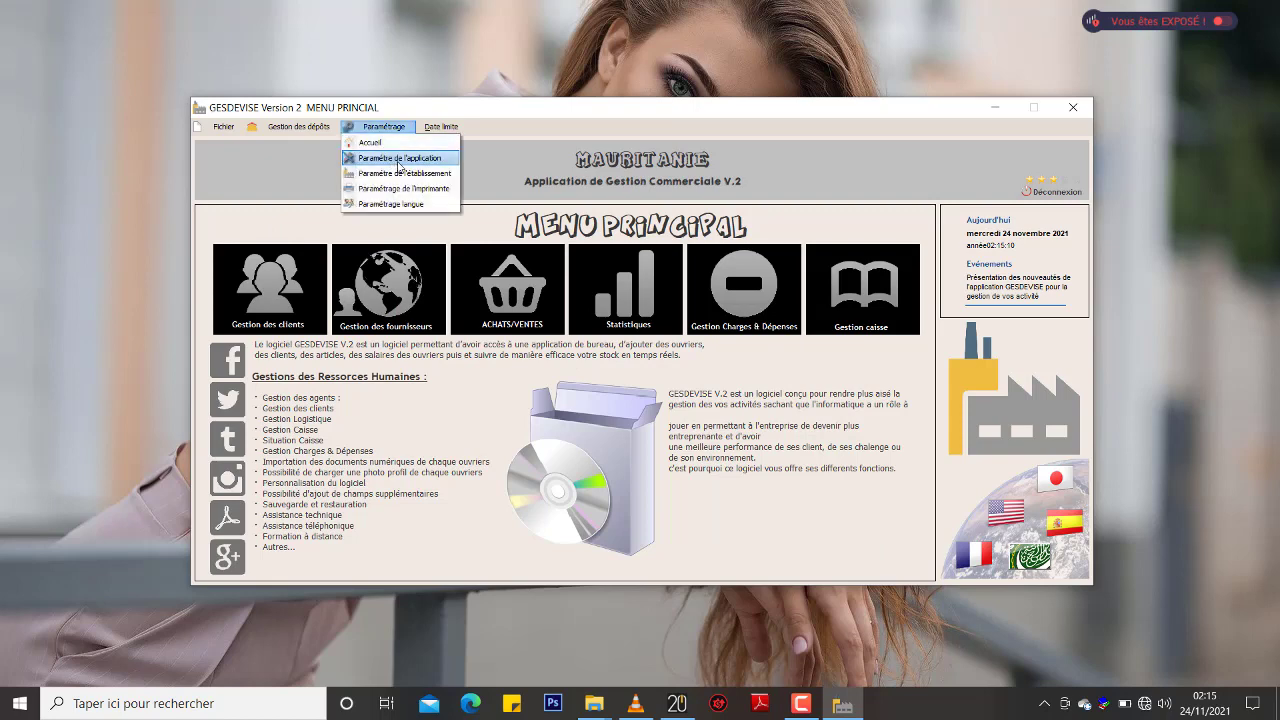
left_click(400, 160)
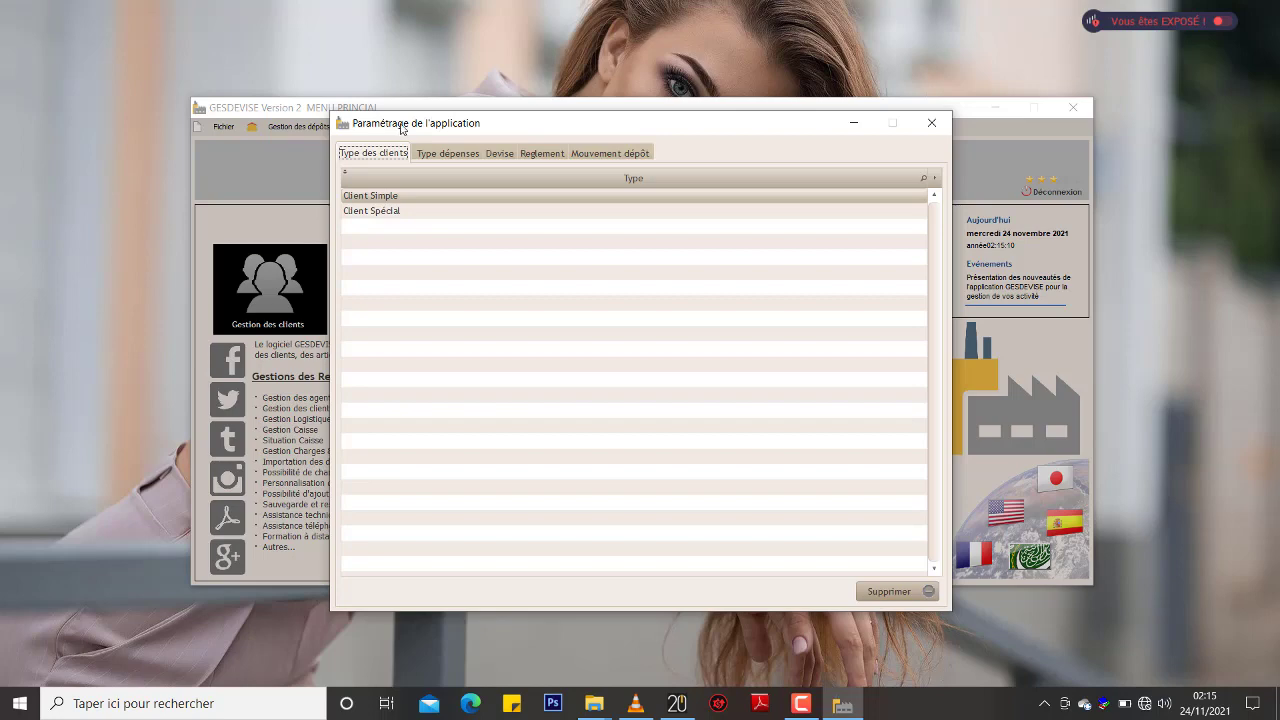
left_click(855, 123)
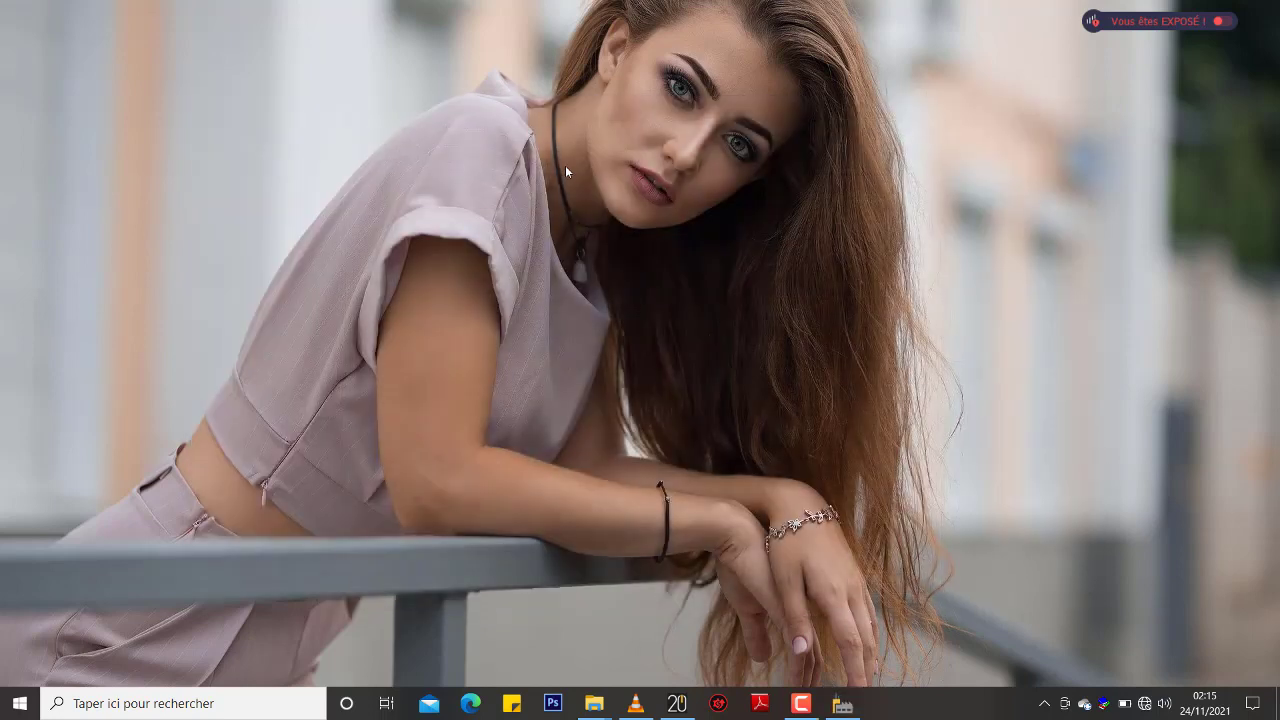
left_click(842, 703)
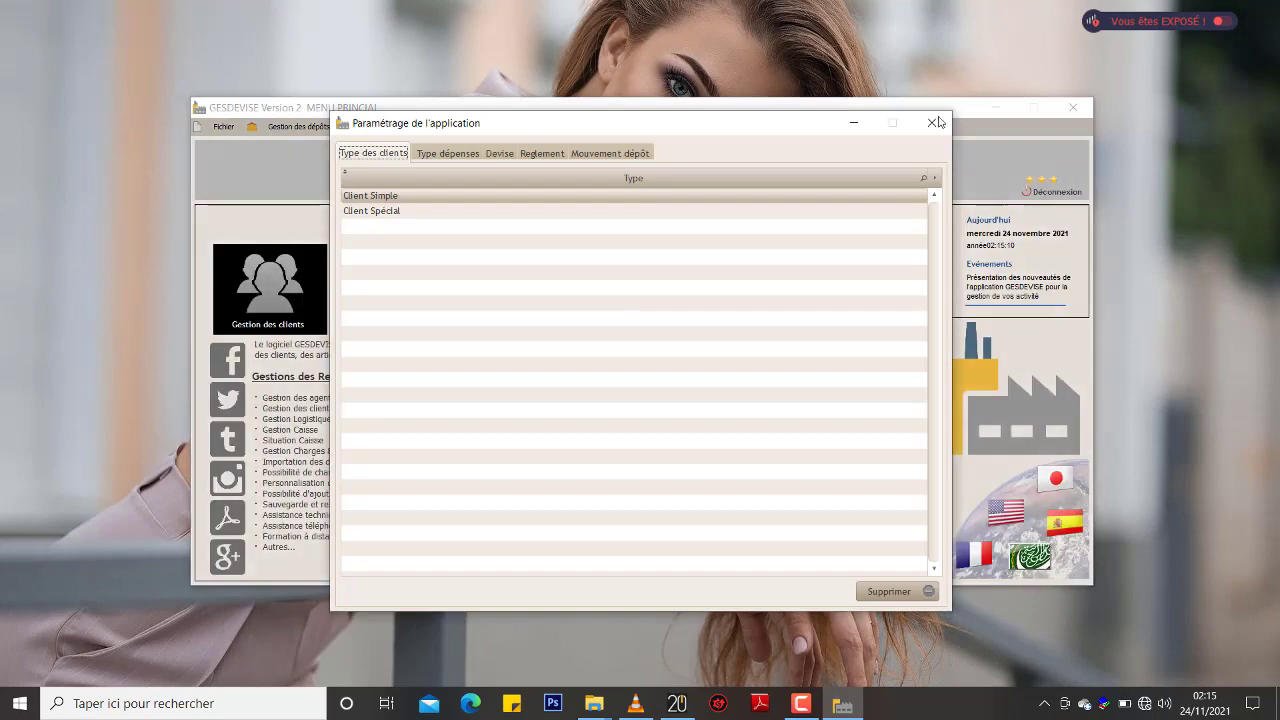
left_click(931, 122)
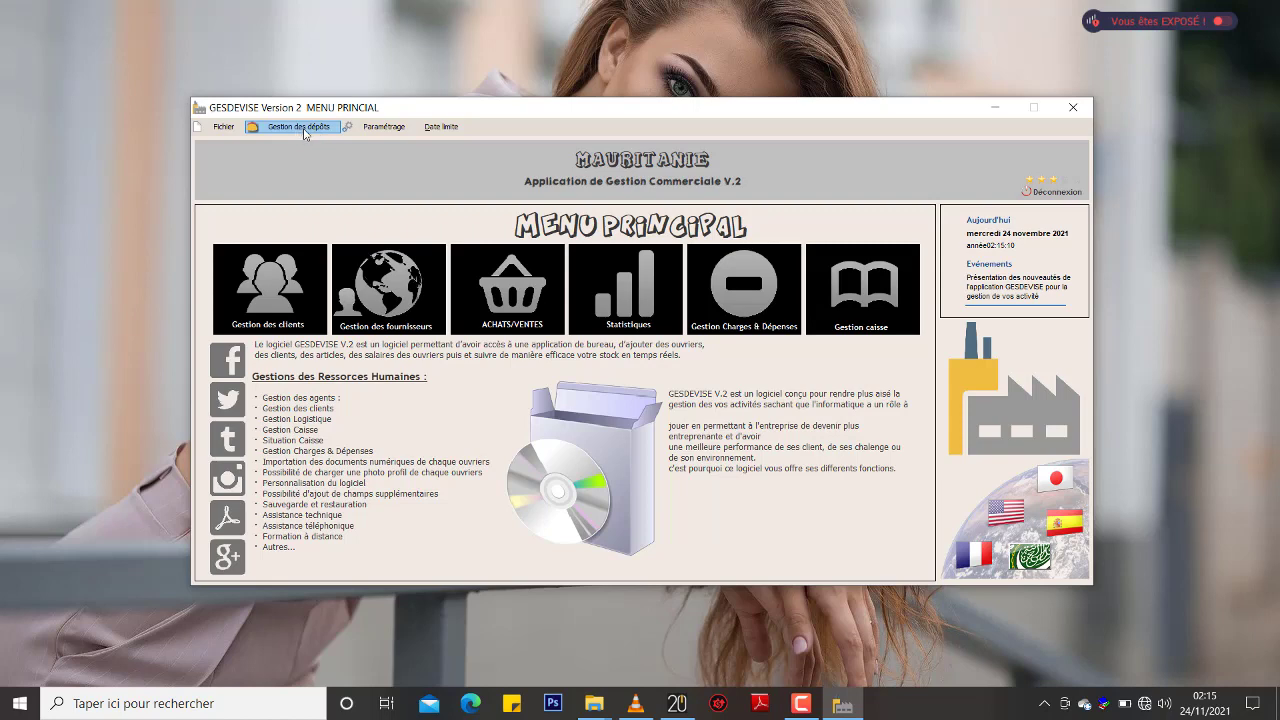
Step: Open the application settings and review the defined client types and expense types
left_click(379, 130)
left_click(399, 160)
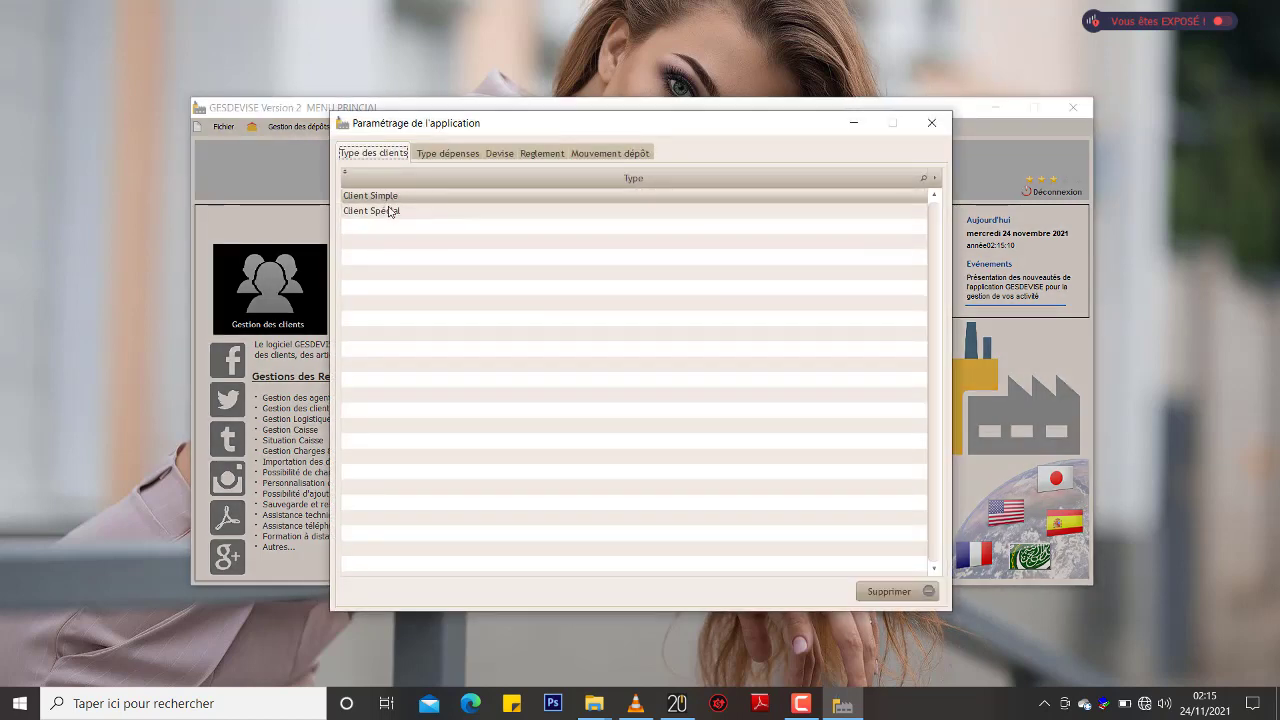
left_click(389, 200)
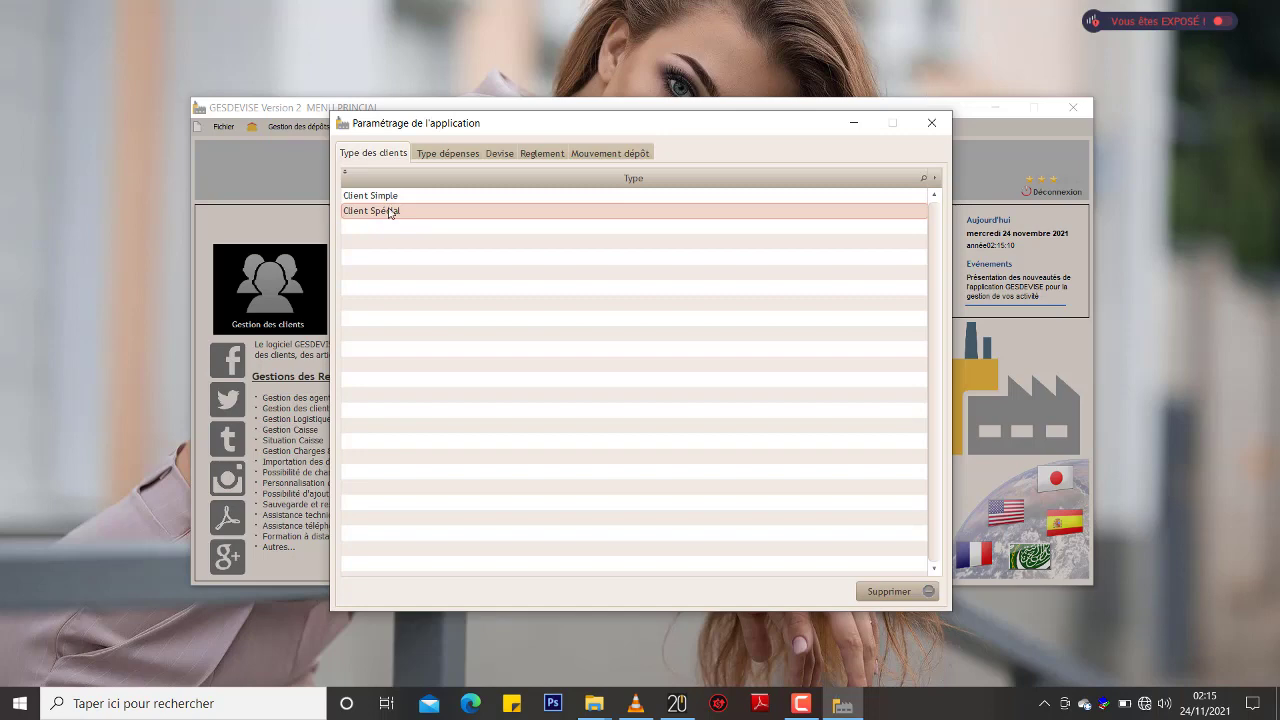
left_click(457, 155)
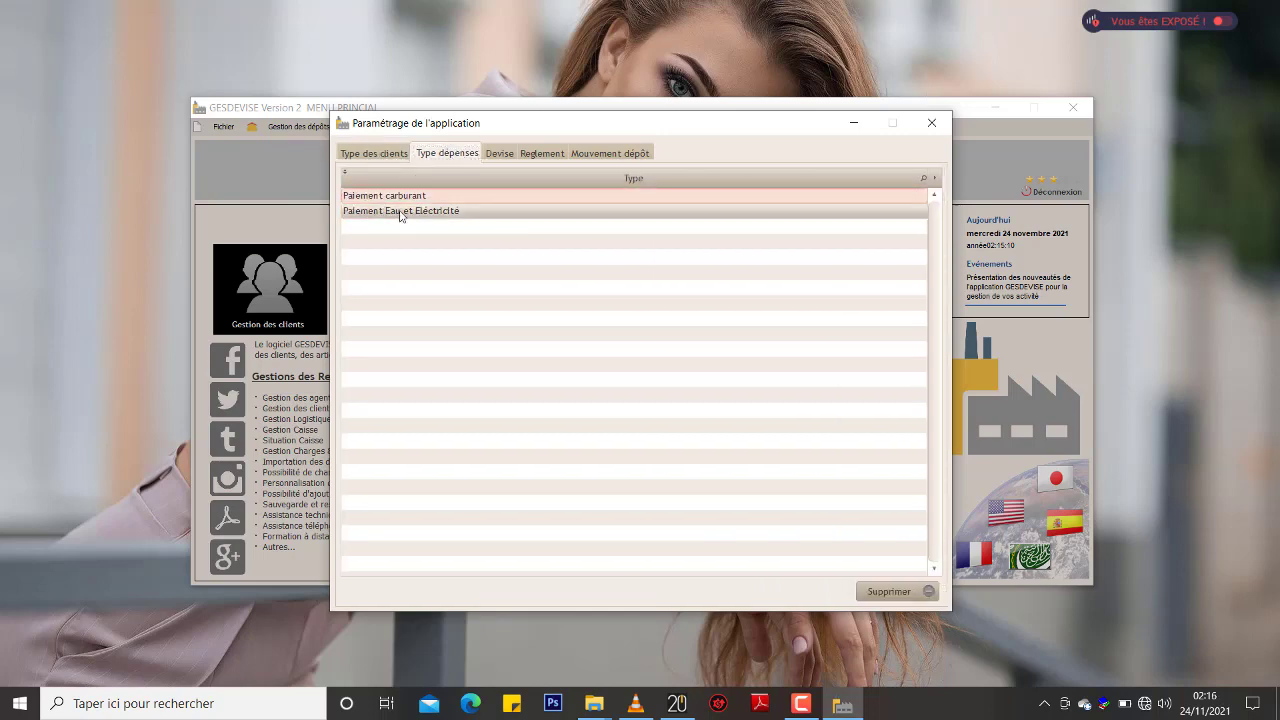
left_click(400, 215)
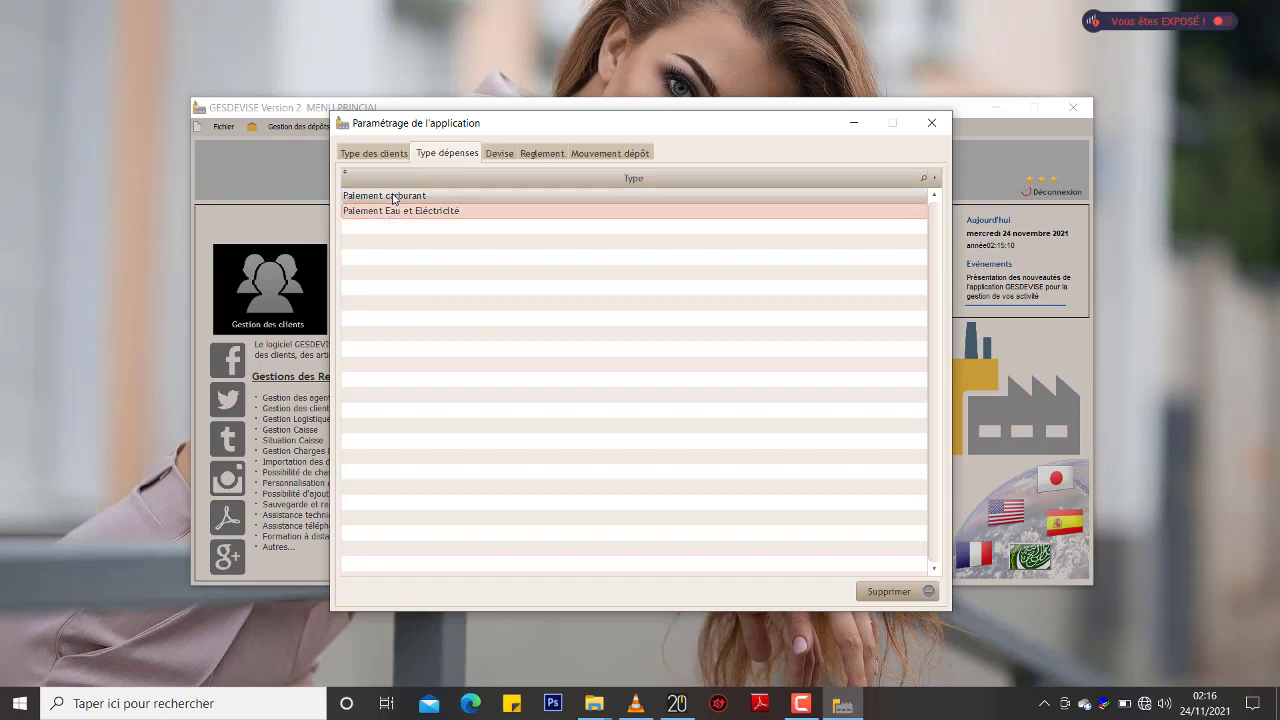
Step: Review the currency, payment and depot movement settings, and close the application settings
left_click(497, 153)
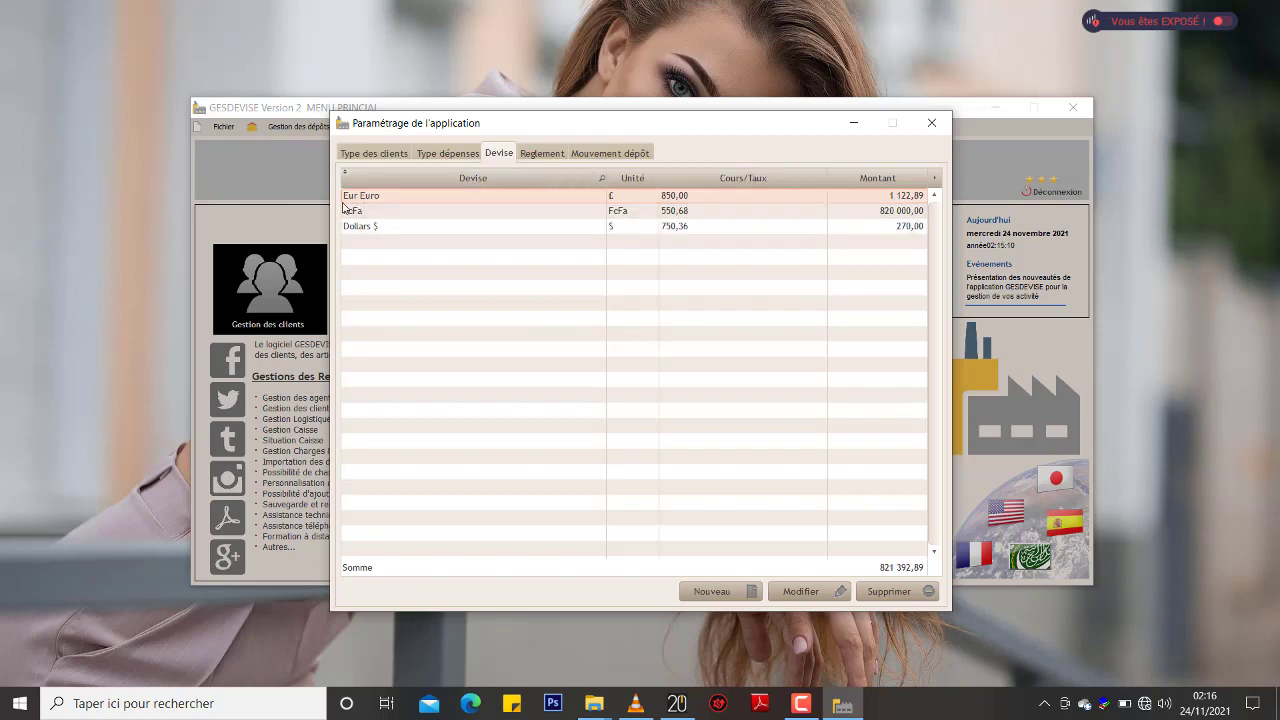
left_click(550, 153)
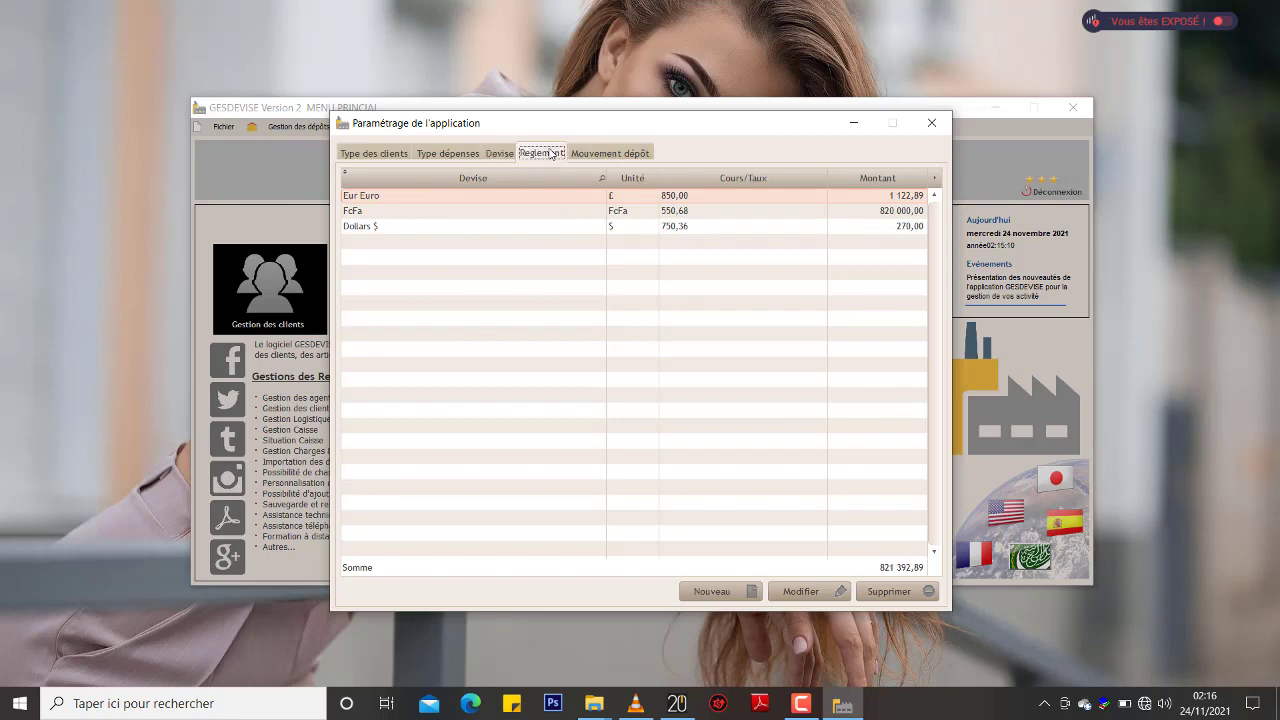
left_click(605, 155)
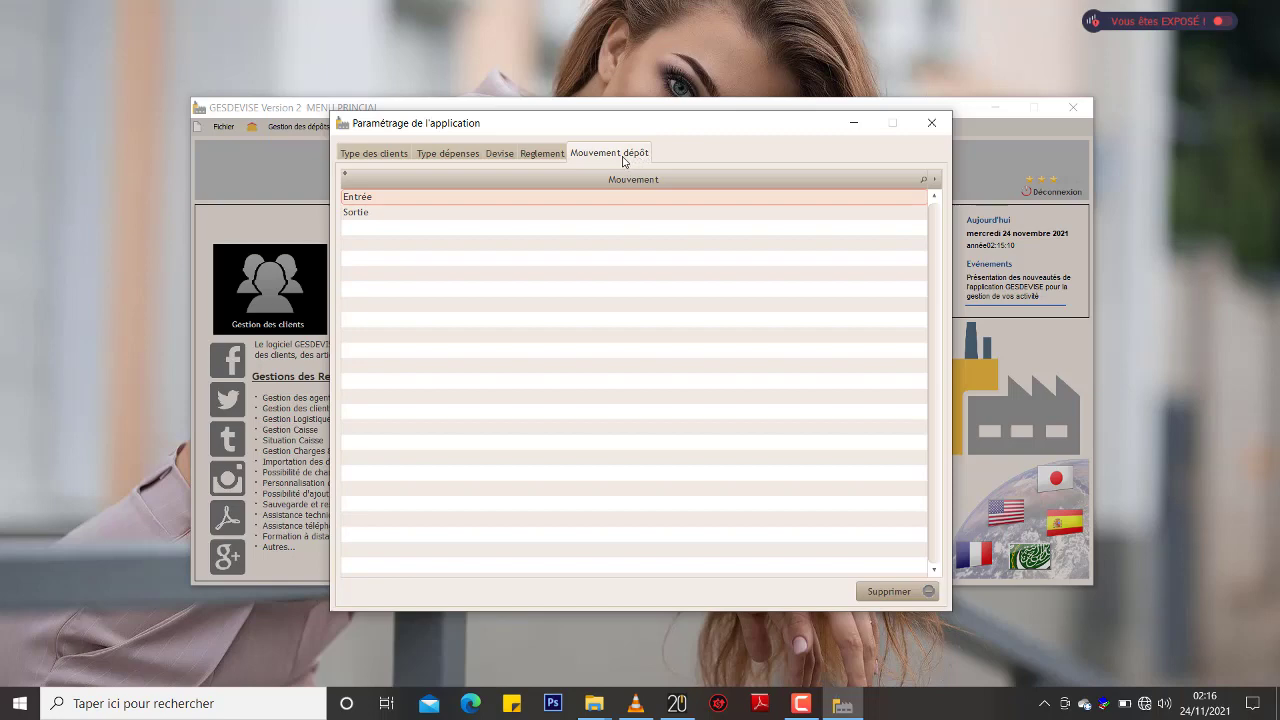
left_click(928, 122)
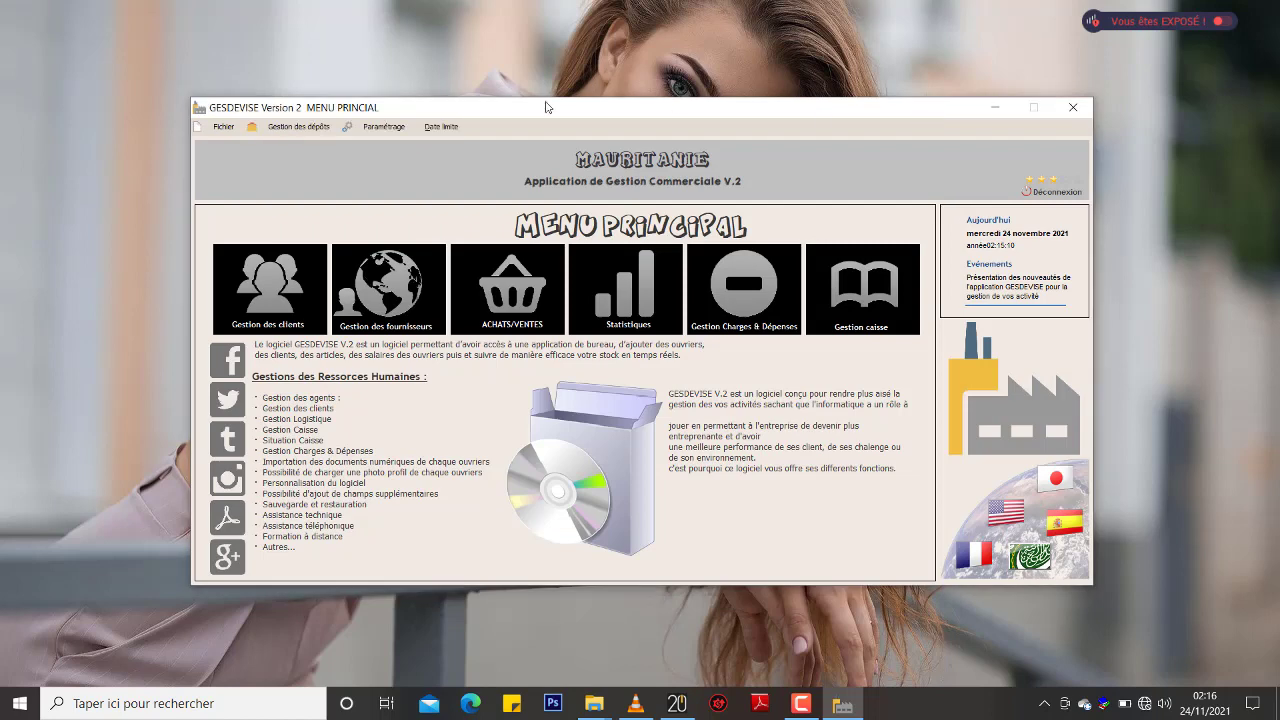
Step: Open the client list, examine the clients' types and details, and close the list
left_click(265, 298)
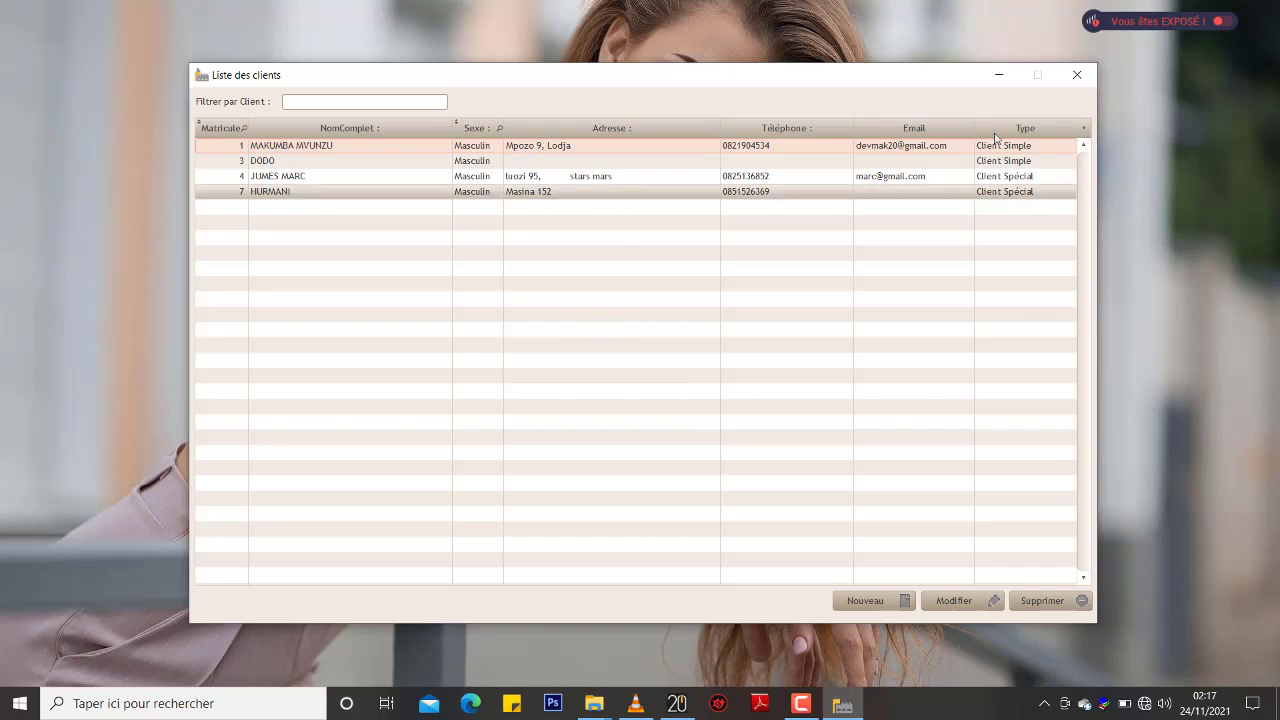
left_click(1024, 178)
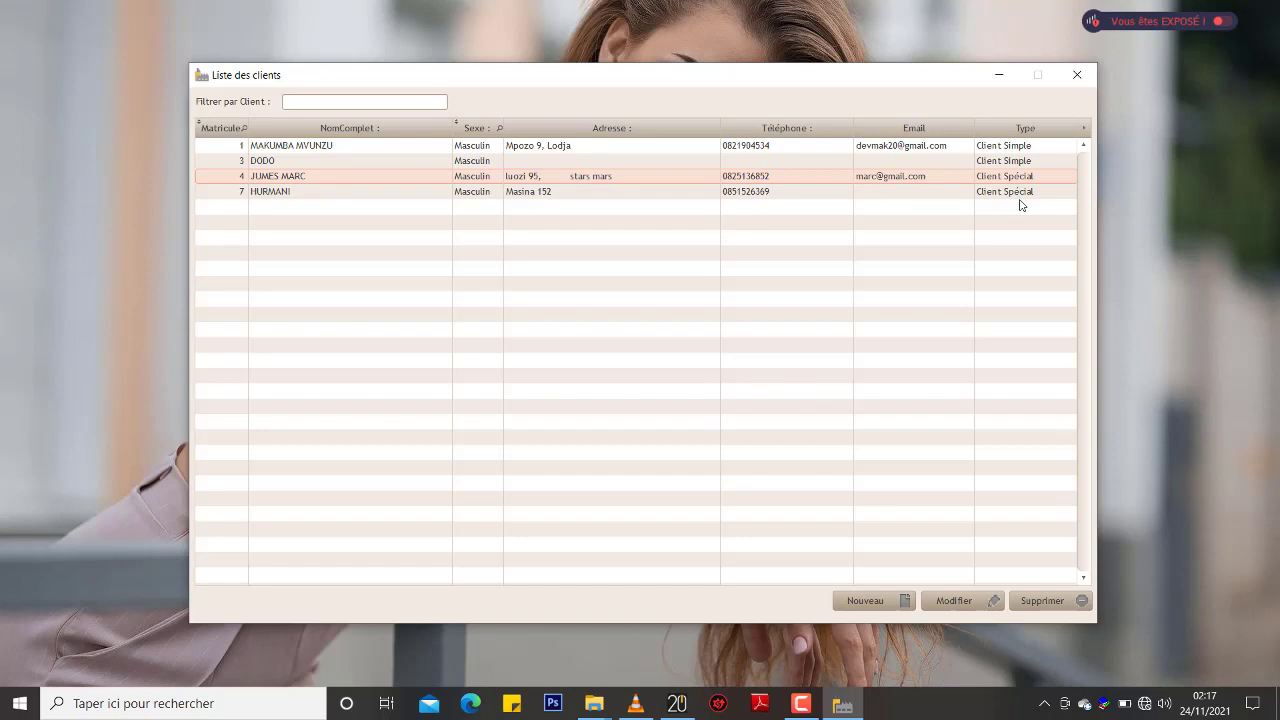
left_click(1028, 194)
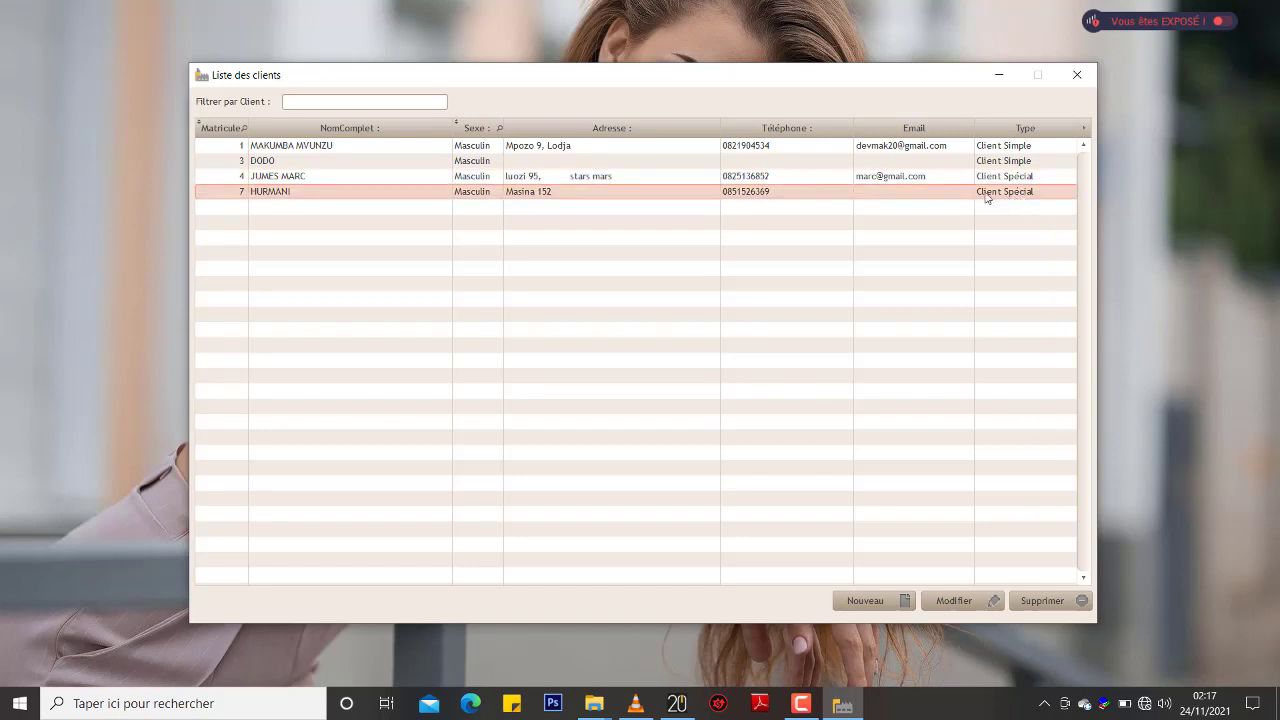
left_click(1046, 178)
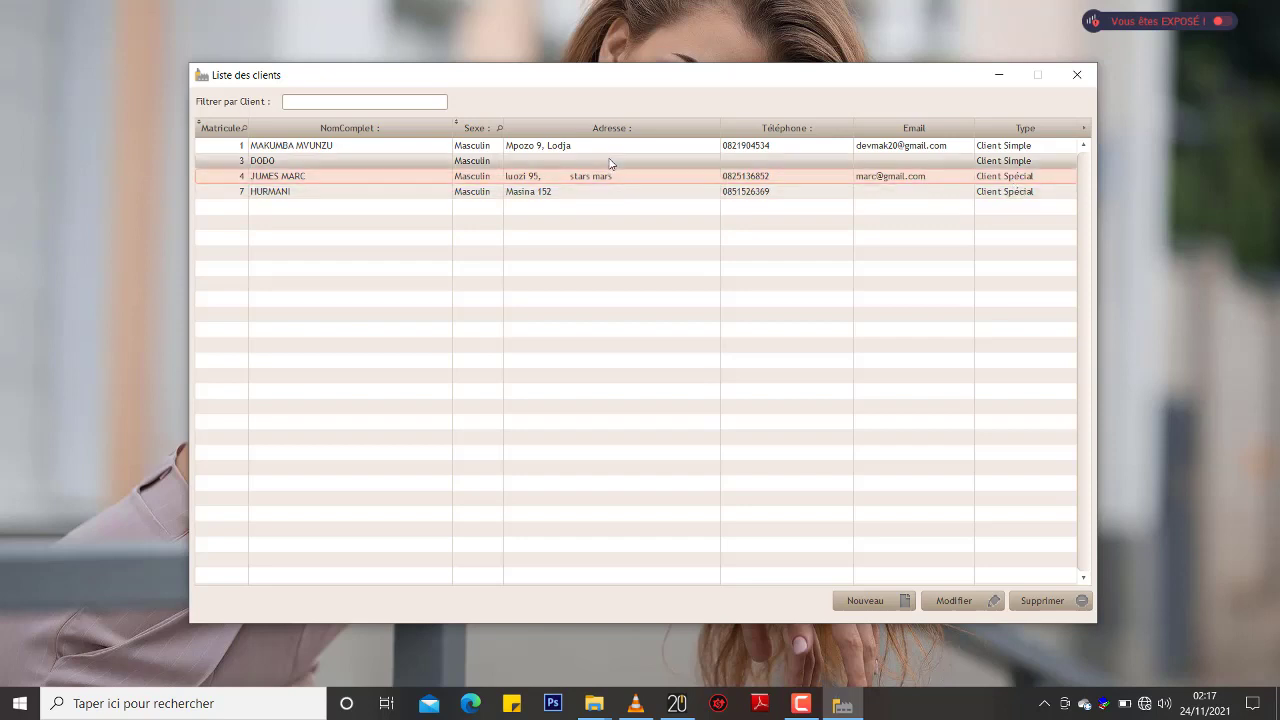
left_click(640, 193)
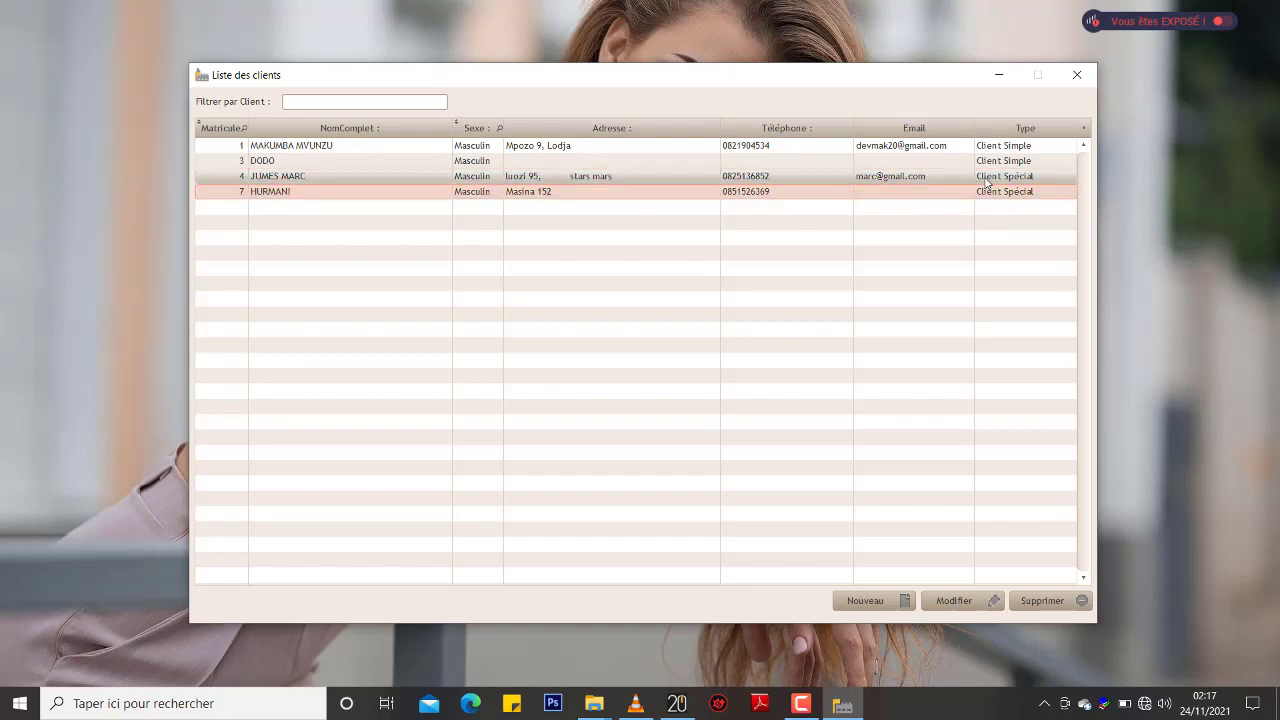
left_click(1076, 76)
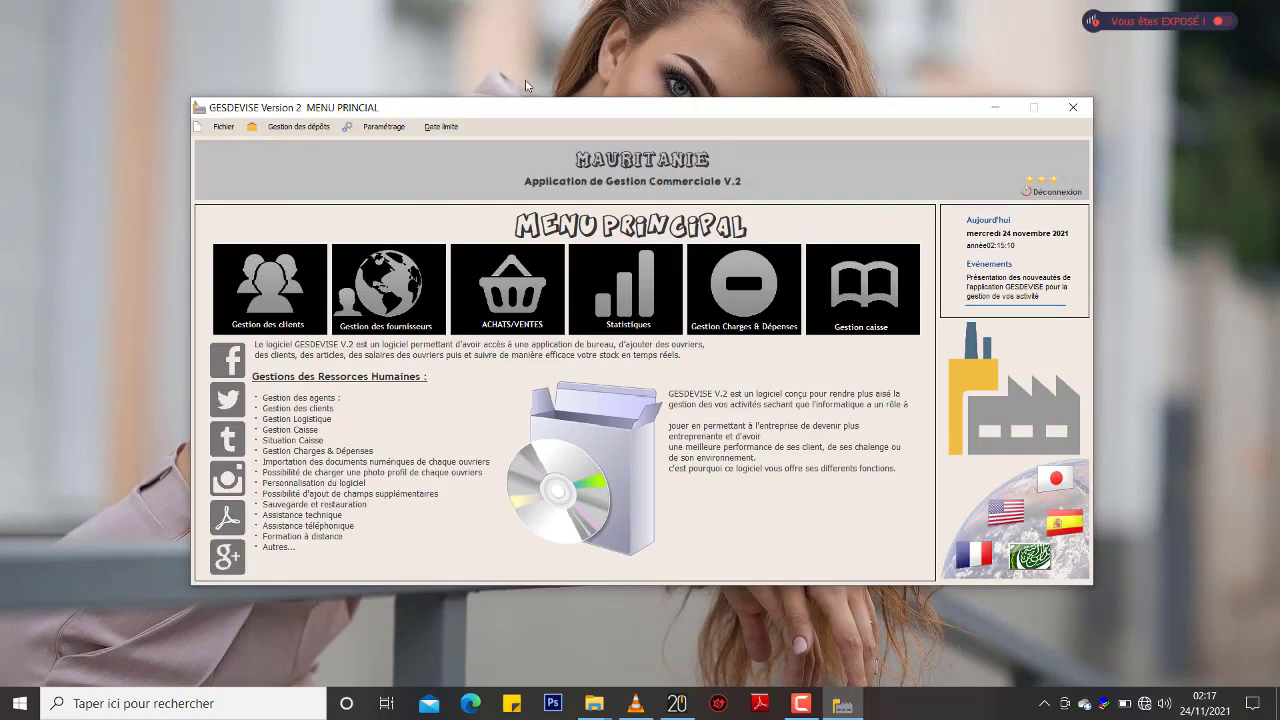
Step: Open the supplier list and look through its recorded suppliers
left_click(397, 312)
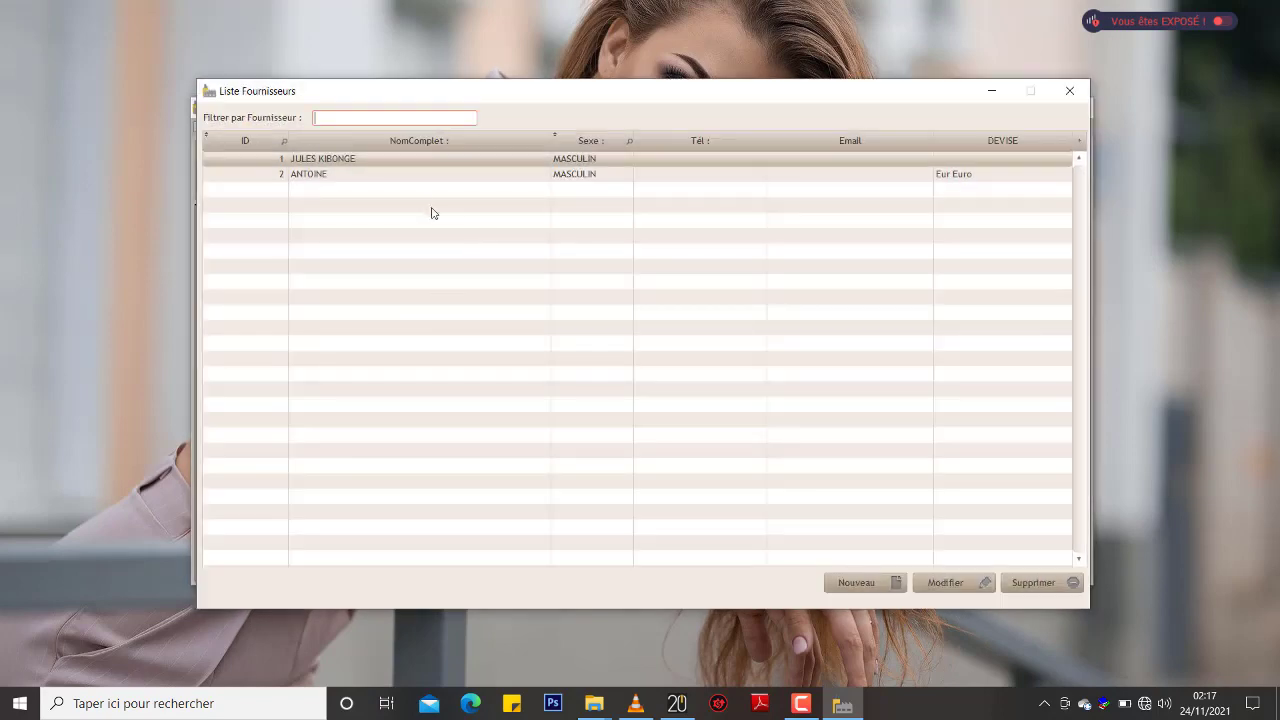
left_click(402, 179)
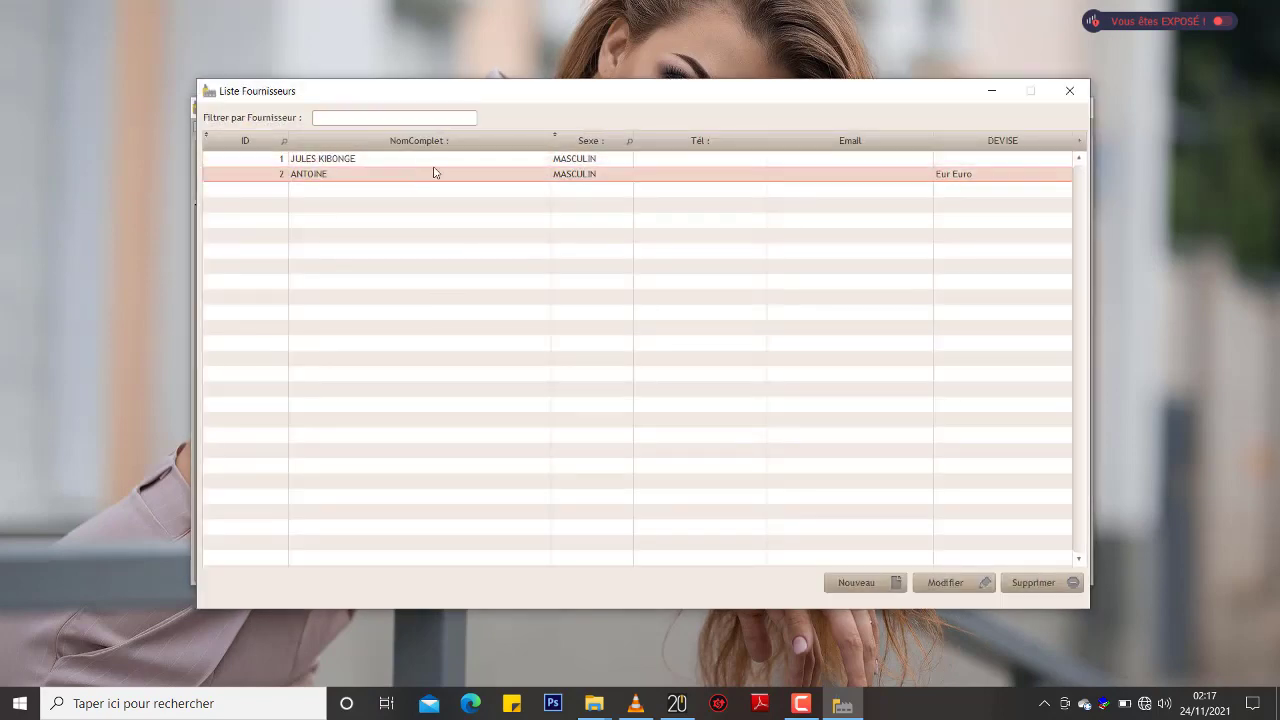
left_click(434, 160)
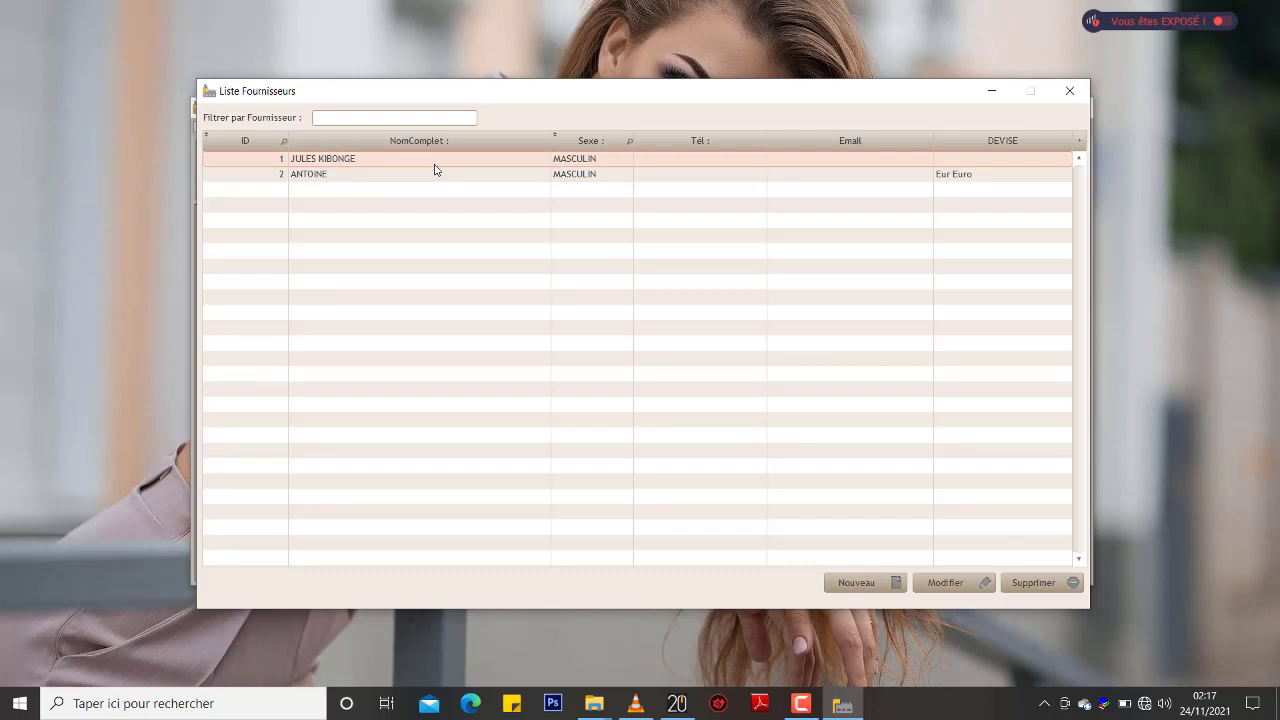
left_click(856, 586)
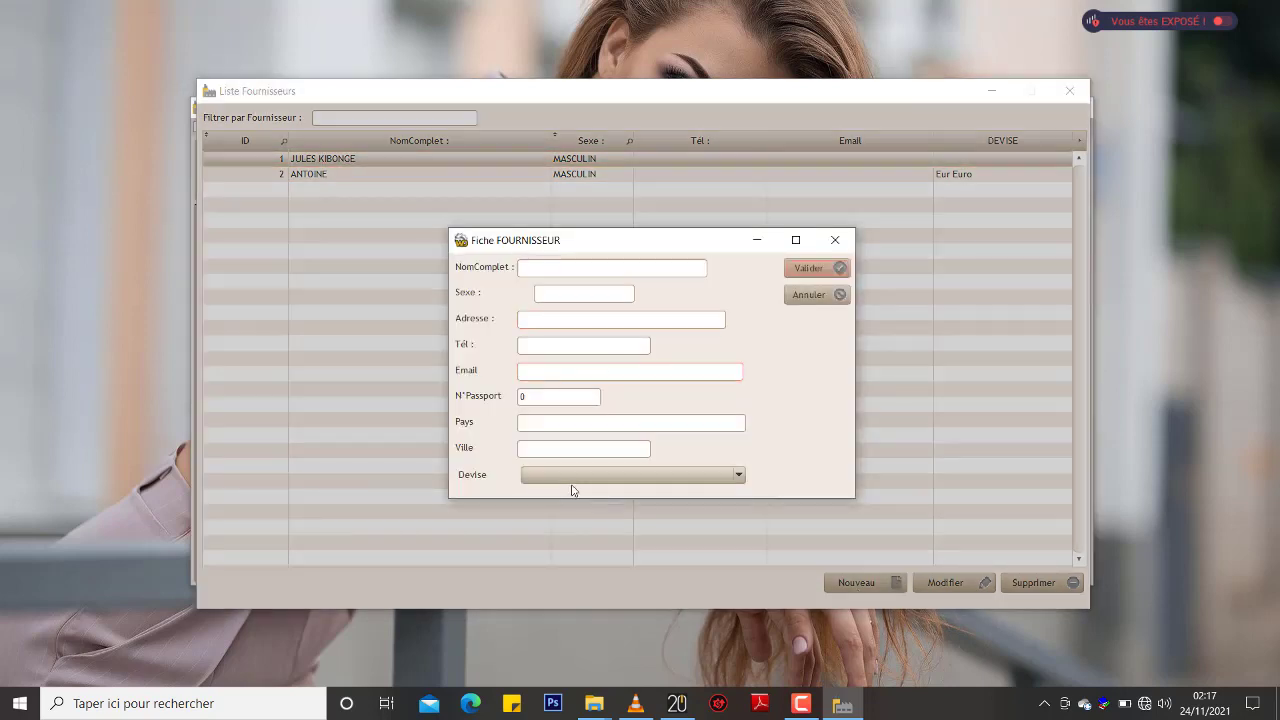
left_click(572, 480)
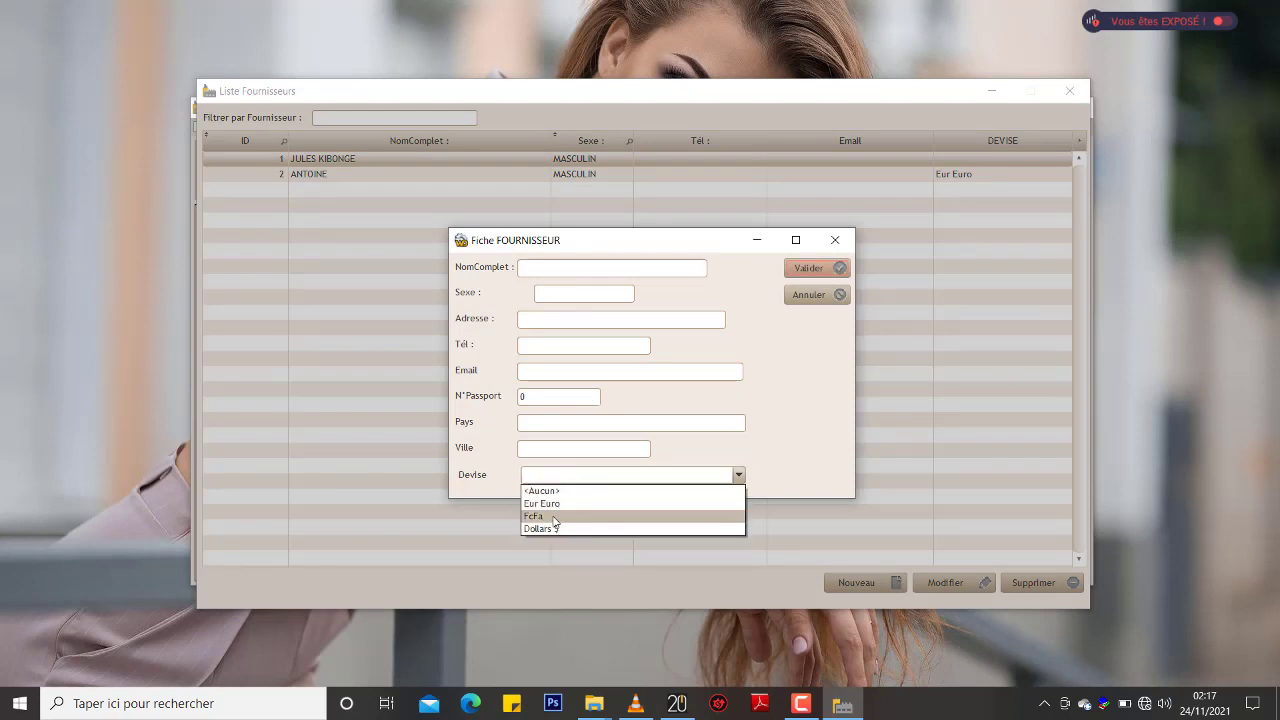
left_click(555, 516)
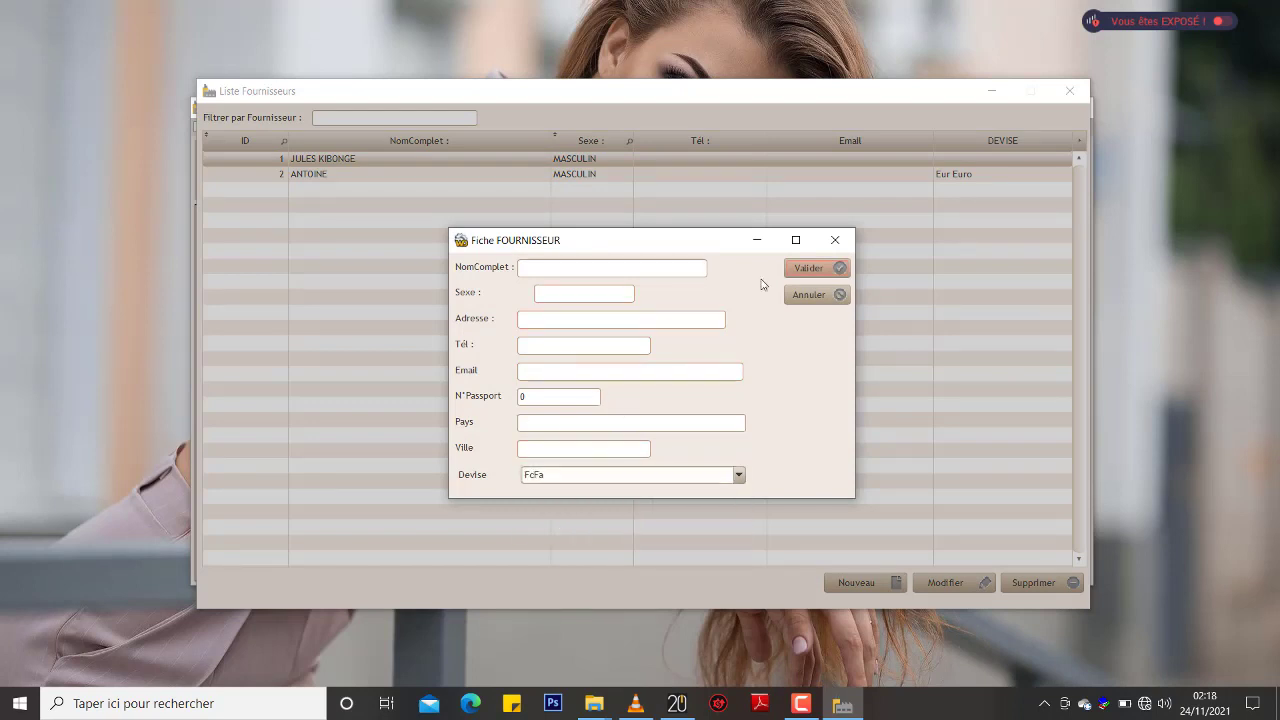
left_click(846, 249)
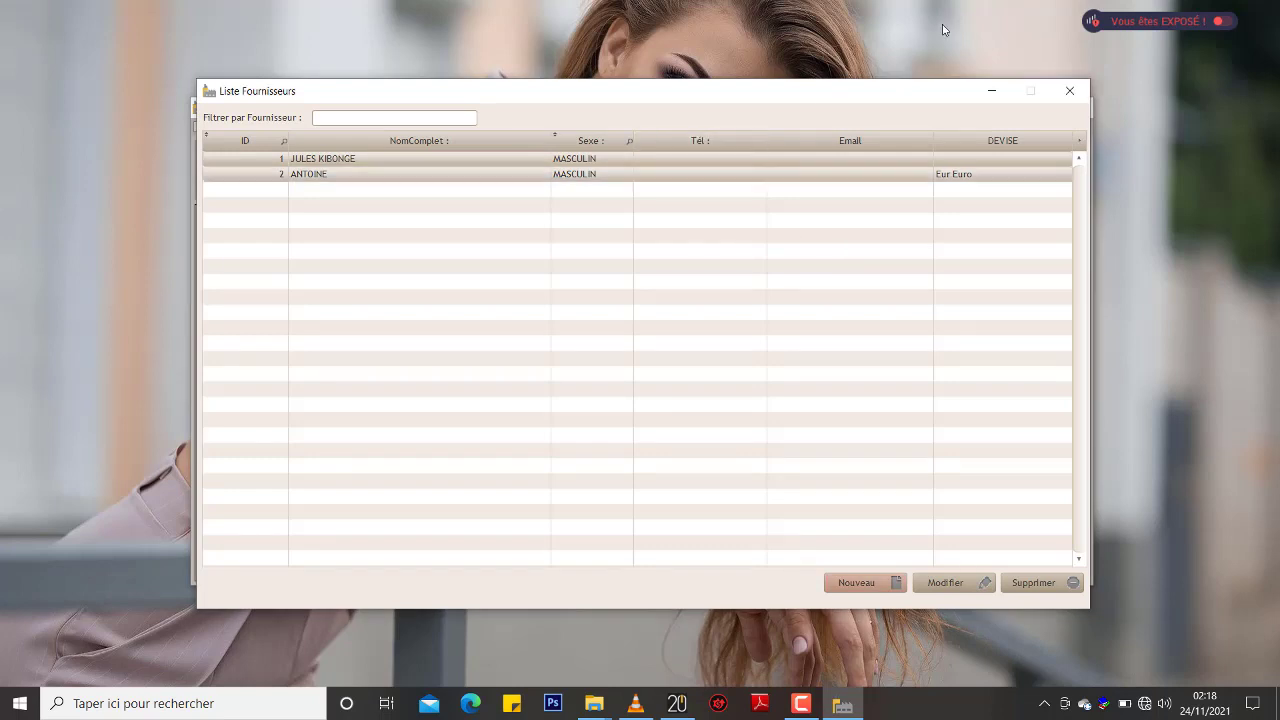
Step: Close the supplier list and open the purchase records in the purchases and sales window
left_click(1069, 90)
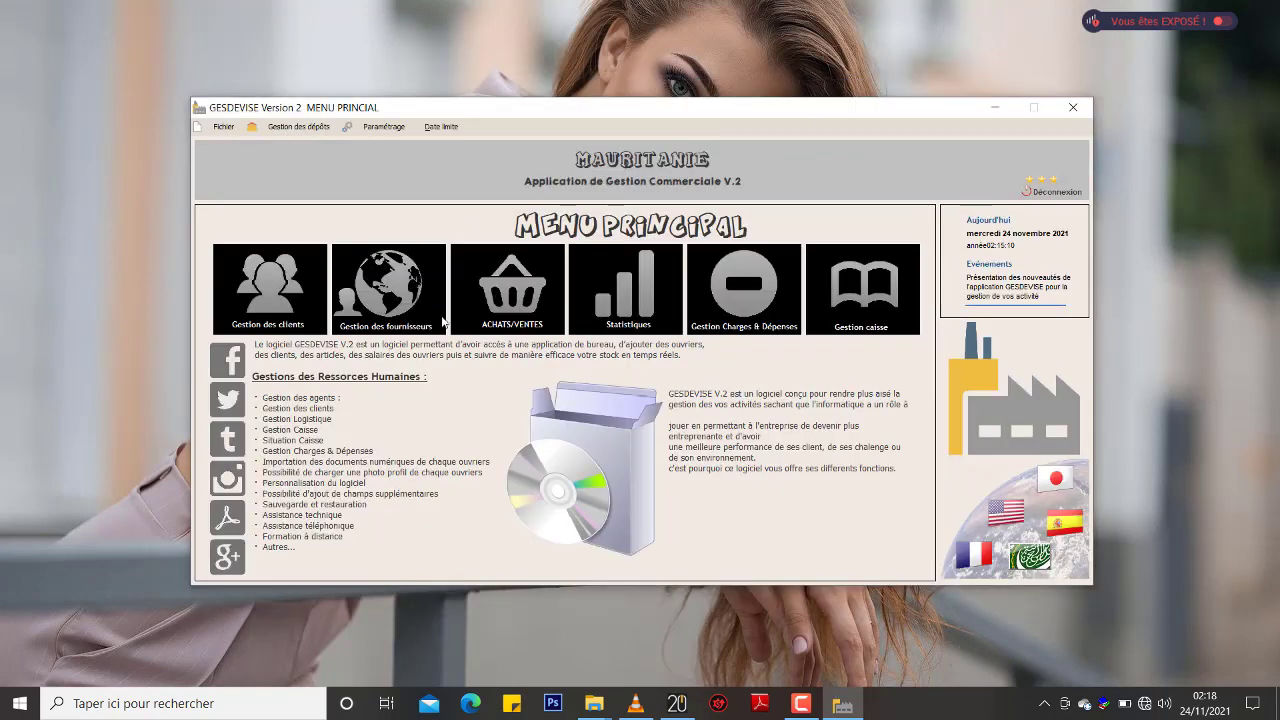
left_click(528, 305)
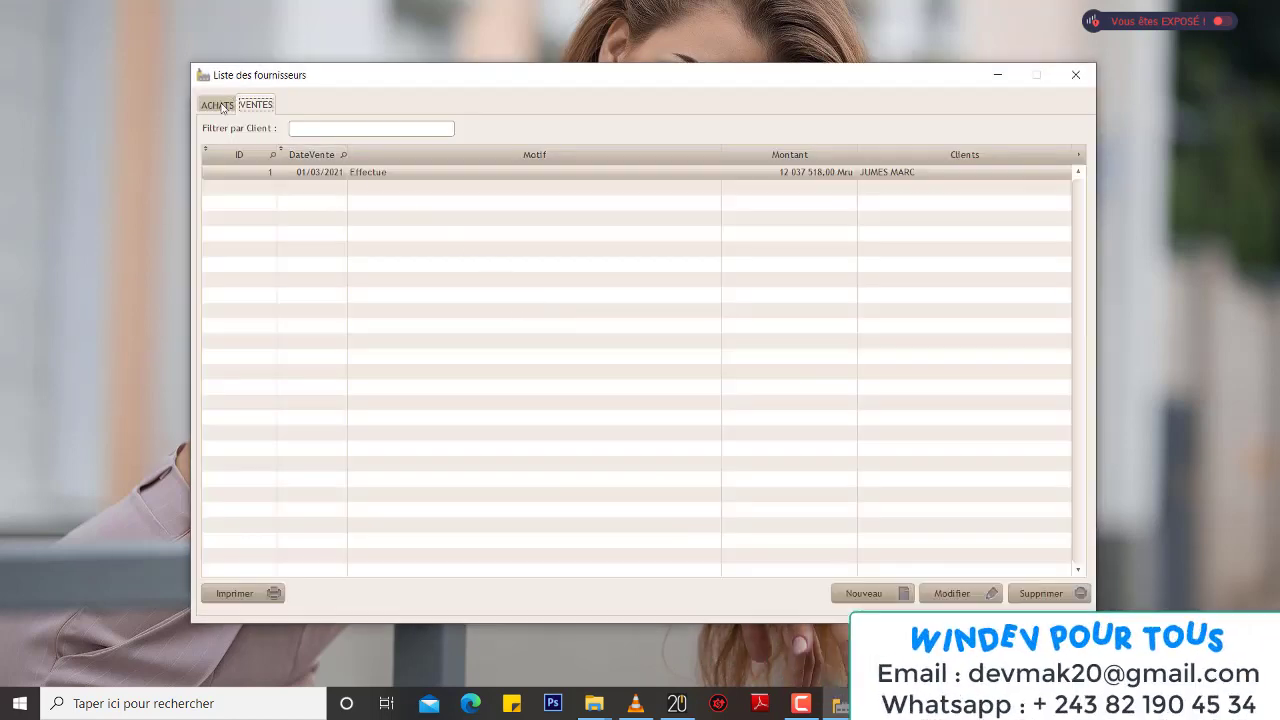
left_click(219, 106)
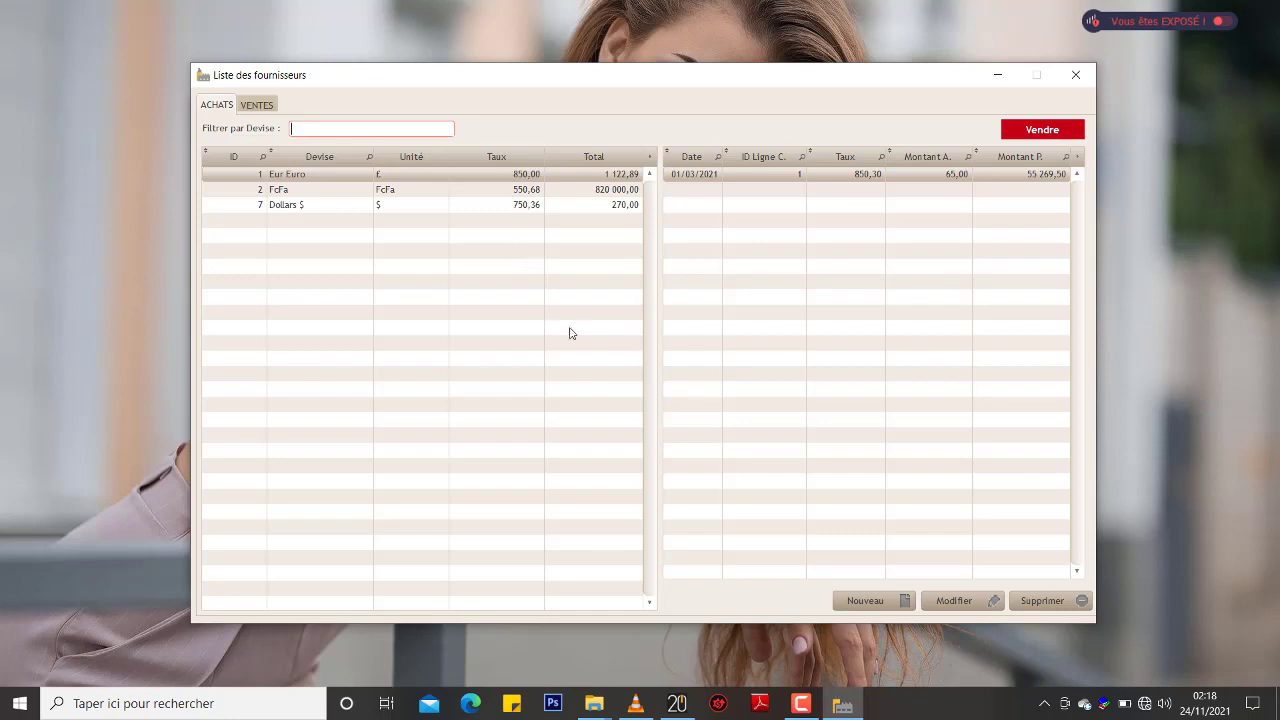
Step: Create a purchase from the first listed supplier in Dollars $, with the reason "ACHAT DEVISE DOLLARS"
left_click(873, 605)
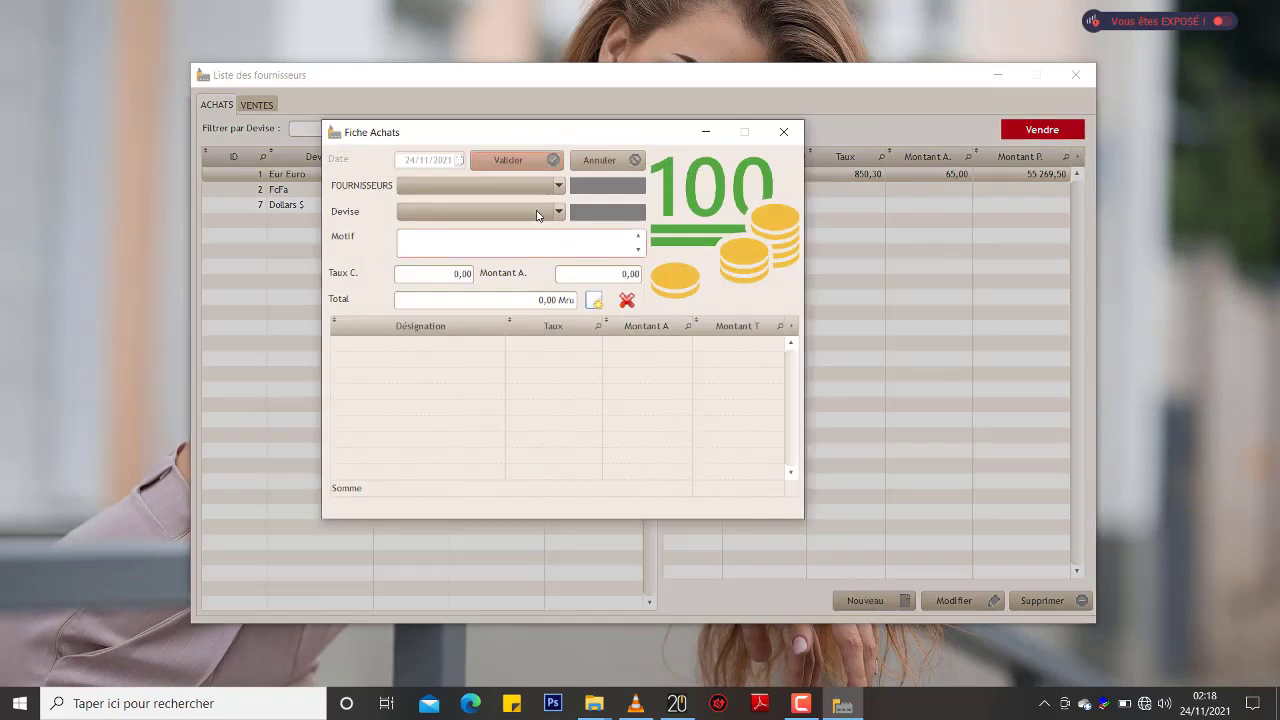
left_click(500, 189)
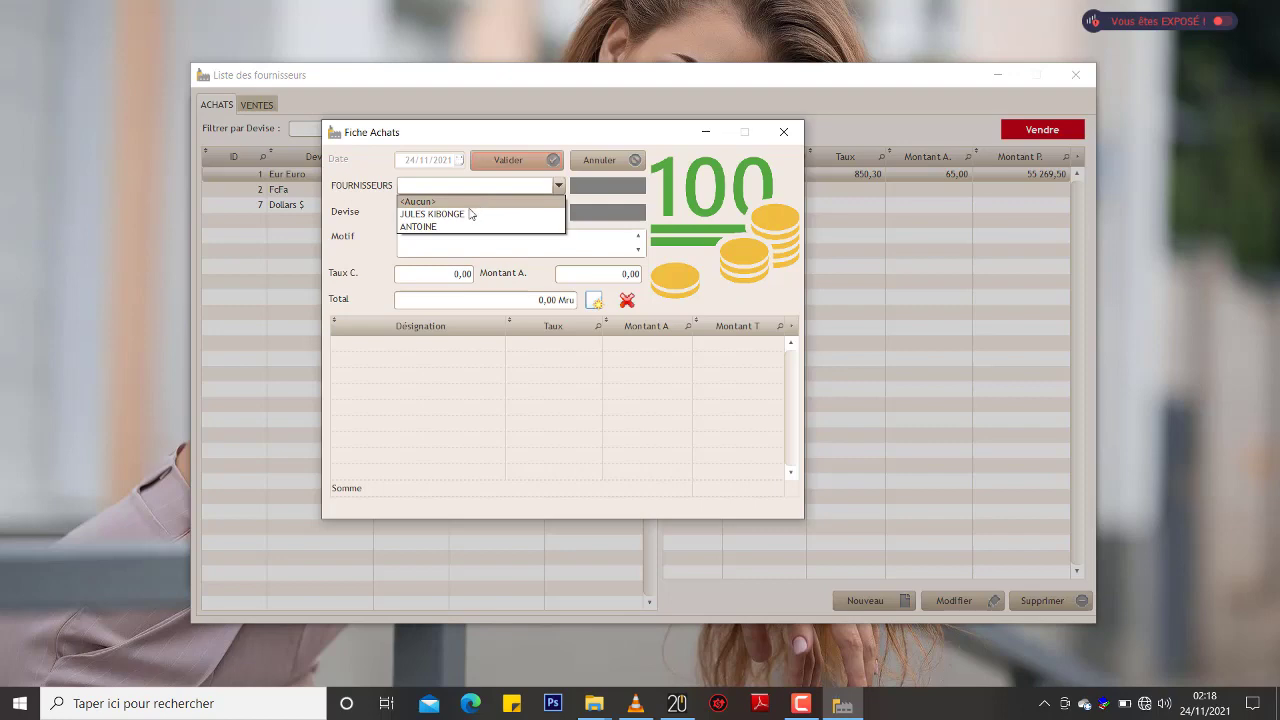
left_click(470, 214)
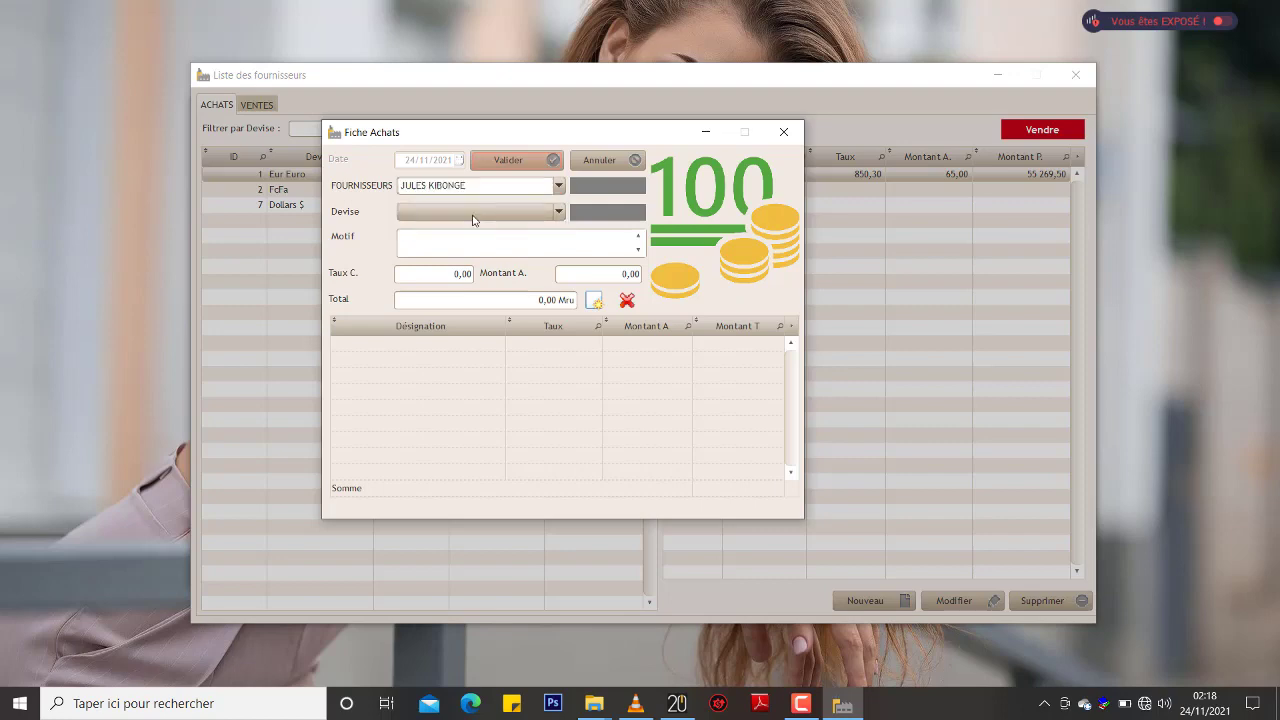
left_click(480, 211)
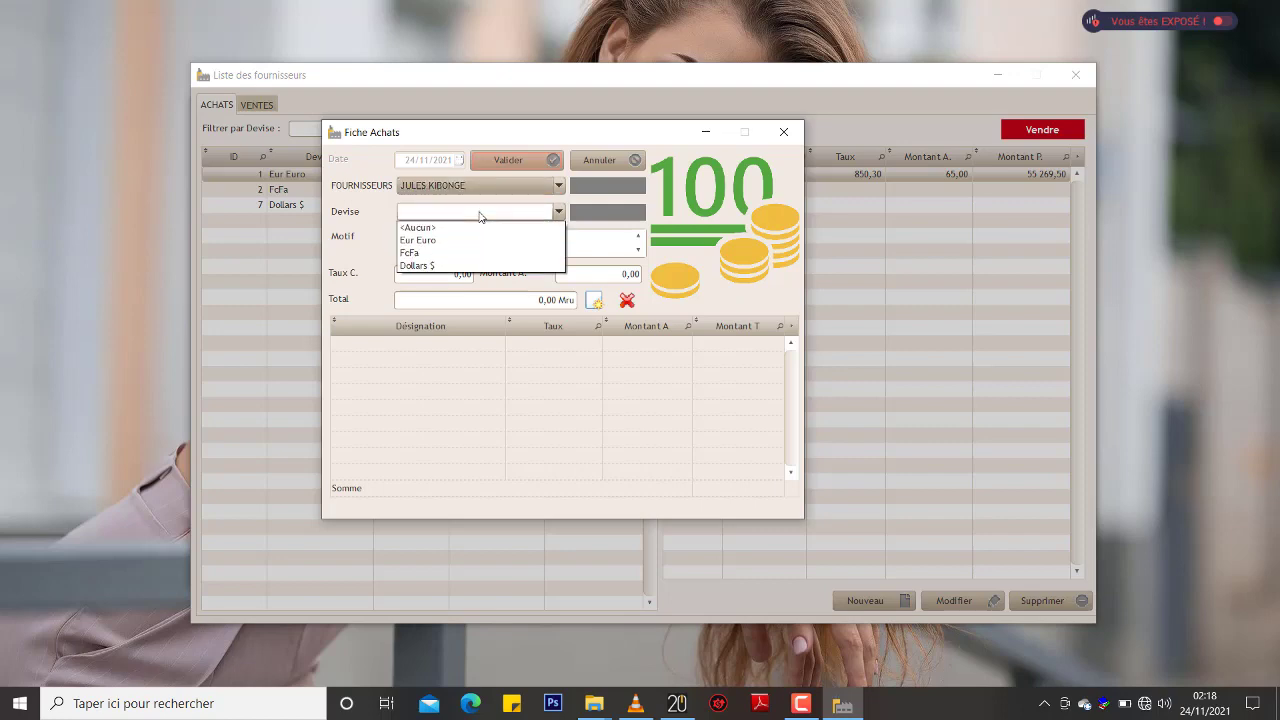
left_click(433, 266)
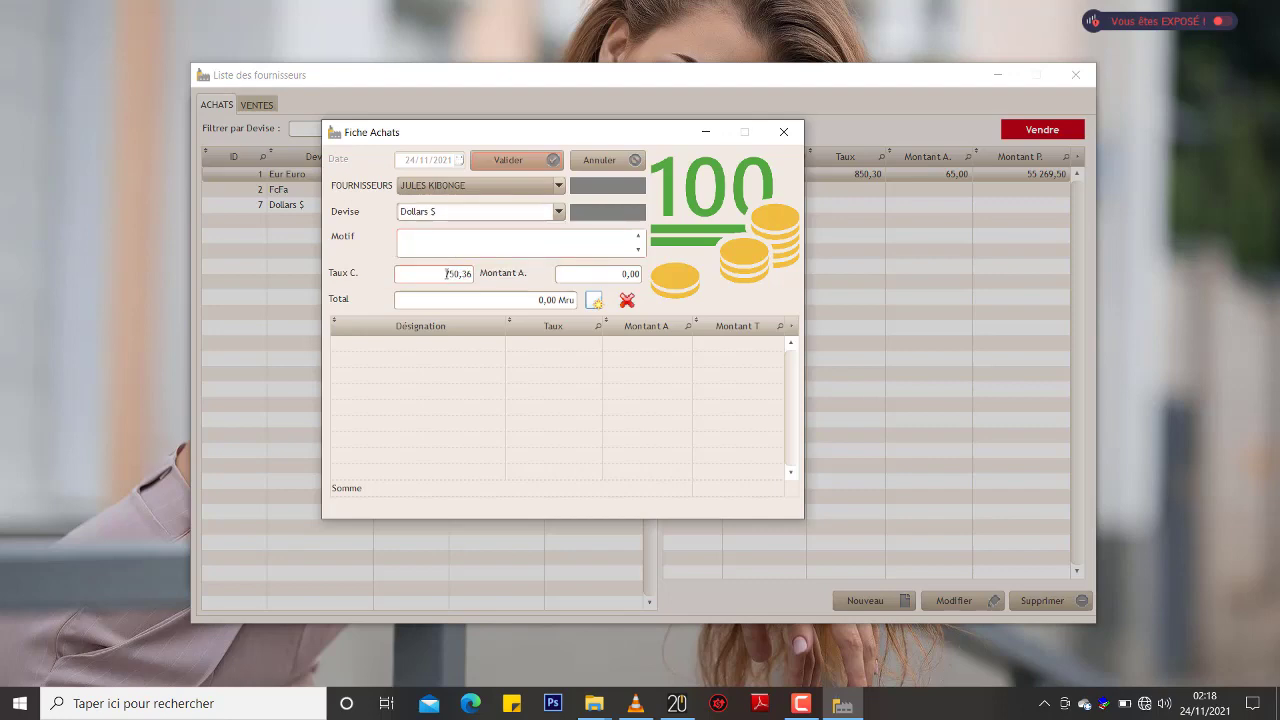
left_click(446, 247)
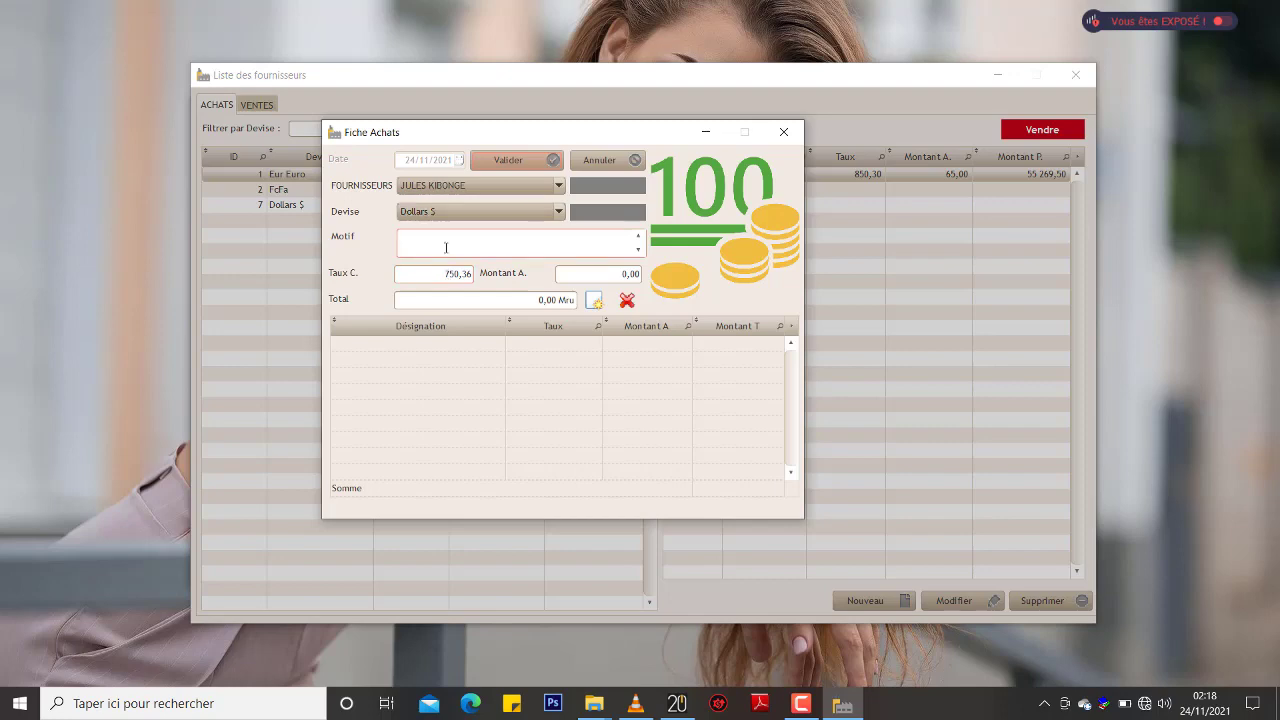
type("ACHAT DEVISE DOLLARS")
Step: Set the dollar exchange rate to 800 and the purchased amount to 300, and add the line to the purchase
left_click(629, 274)
left_click(451, 274)
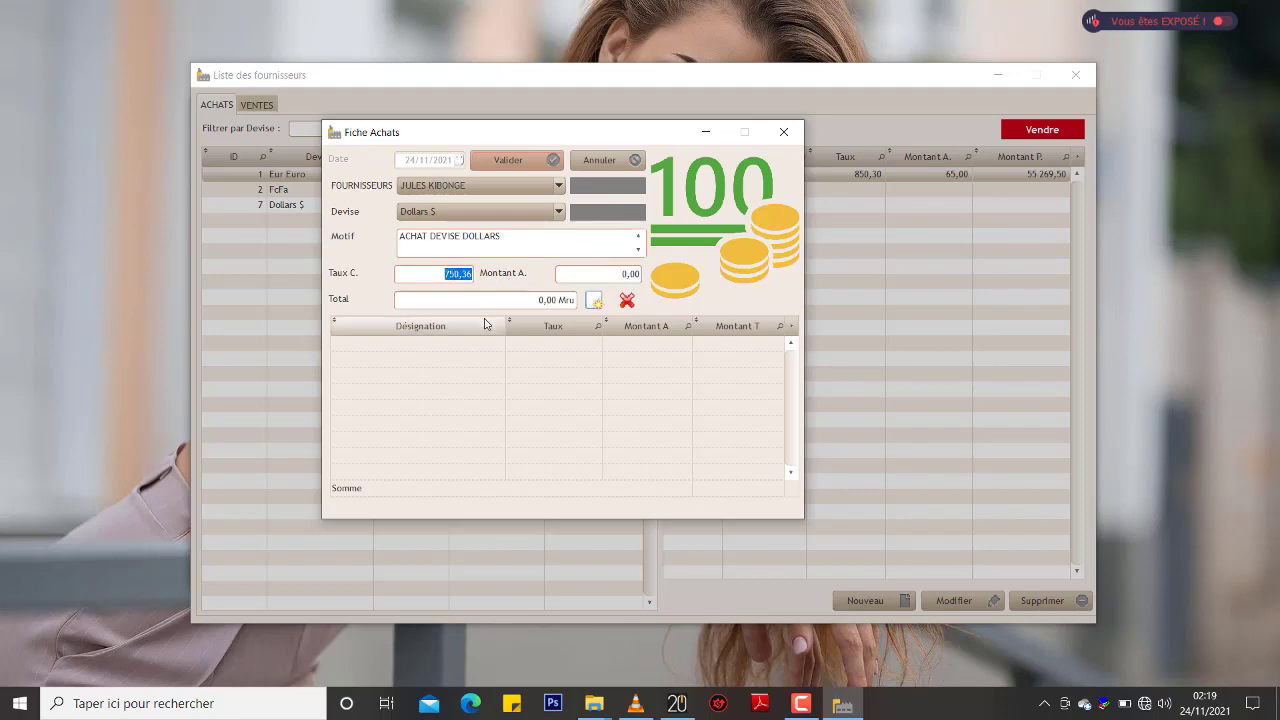
type("800")
left_click(535, 236)
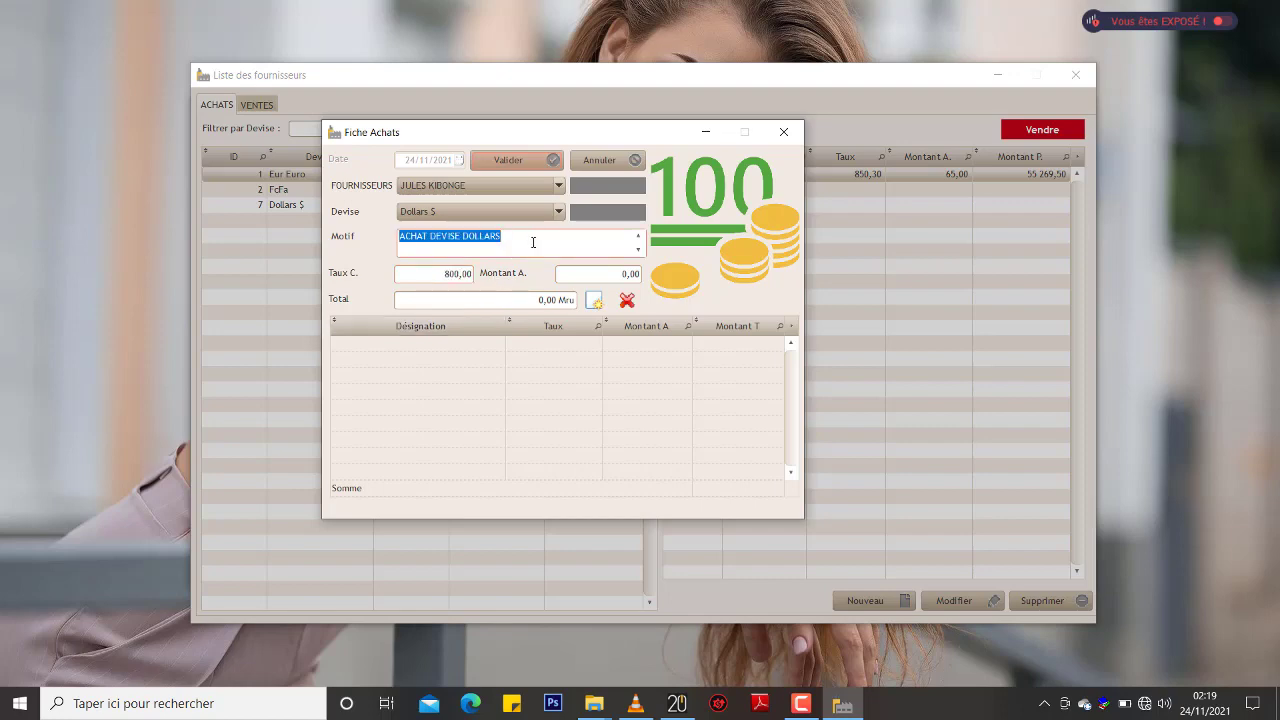
left_click(563, 270)
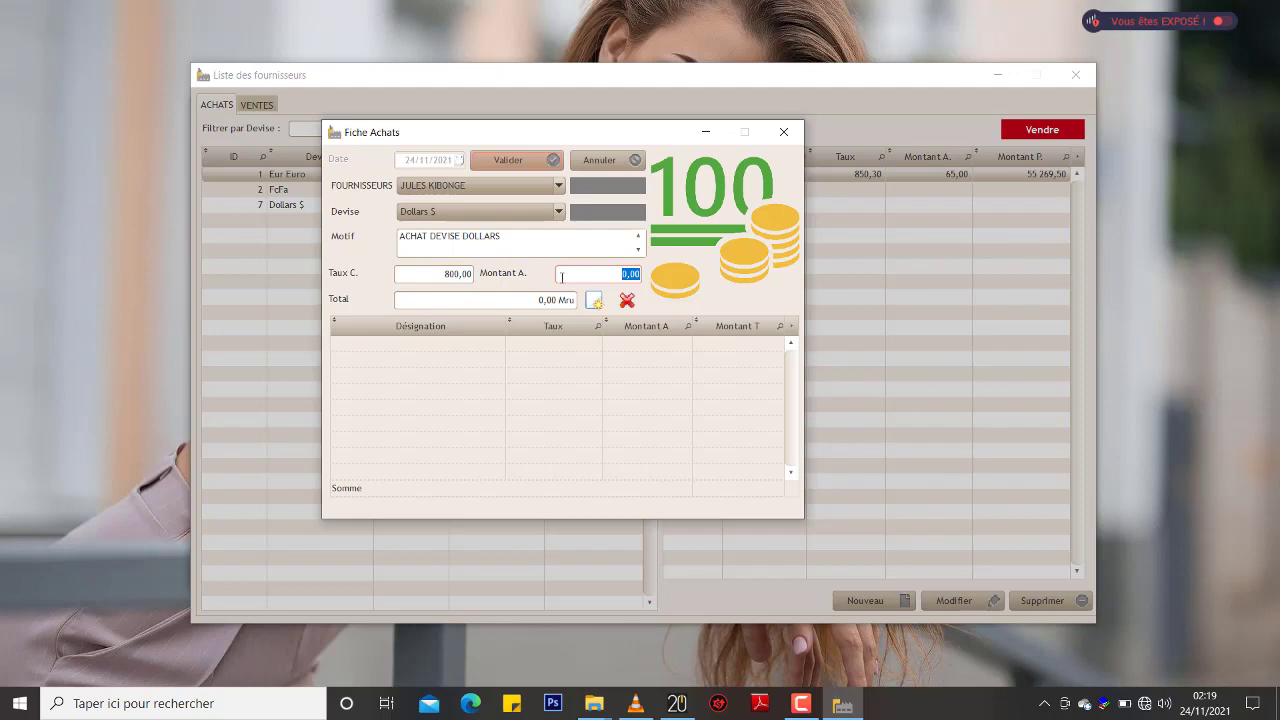
type("300")
left_click(566, 246)
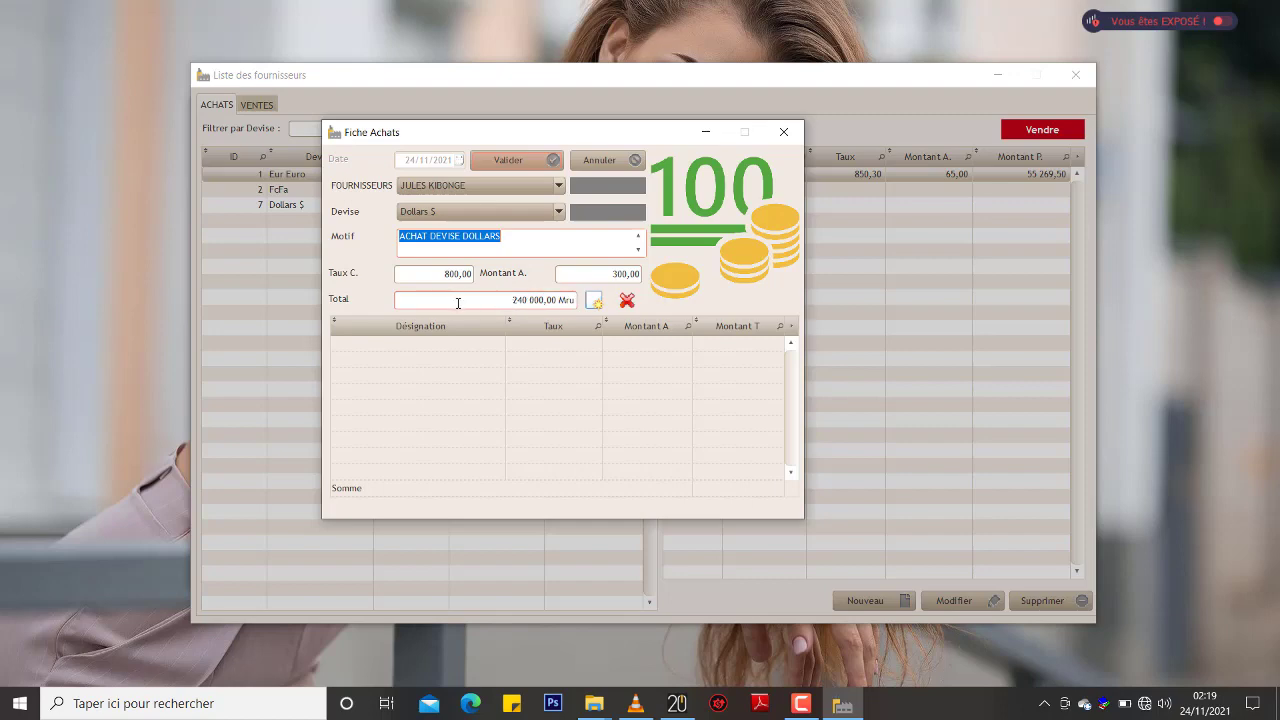
left_click(595, 301)
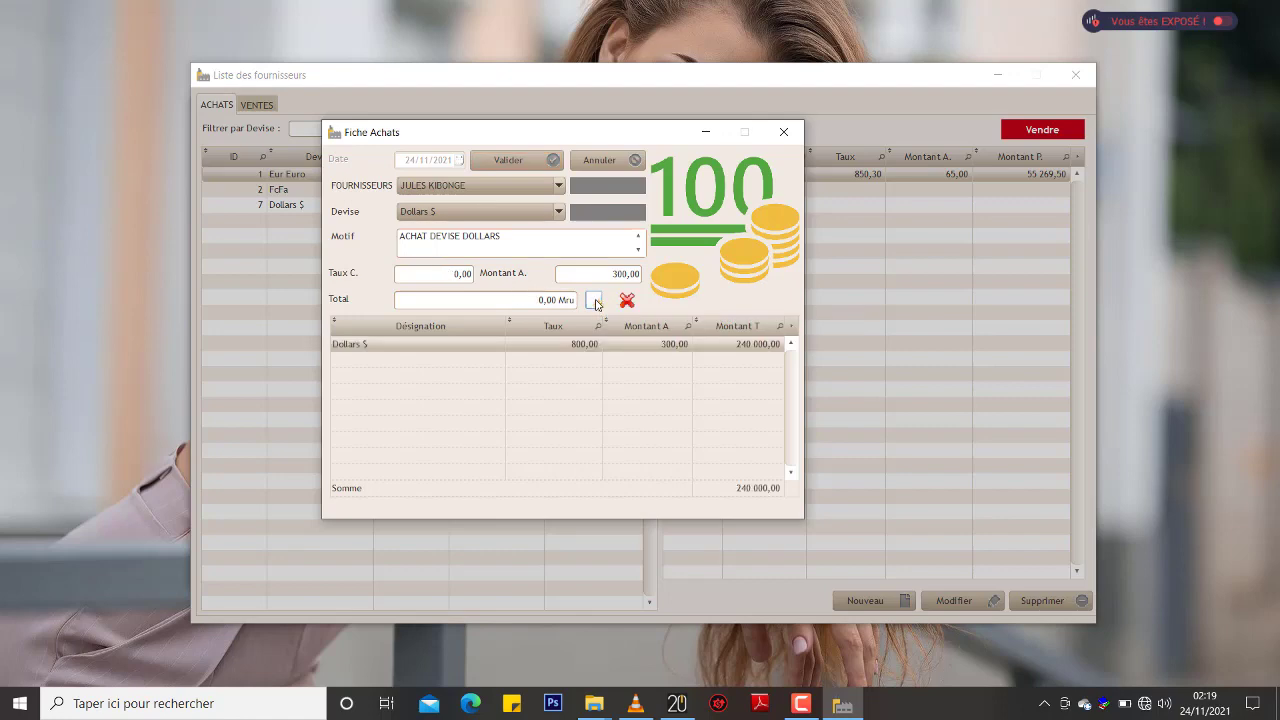
Step: Add an FcFa line with a rate of 600 and an amount of 250 000, and validate the purchase
left_click(468, 213)
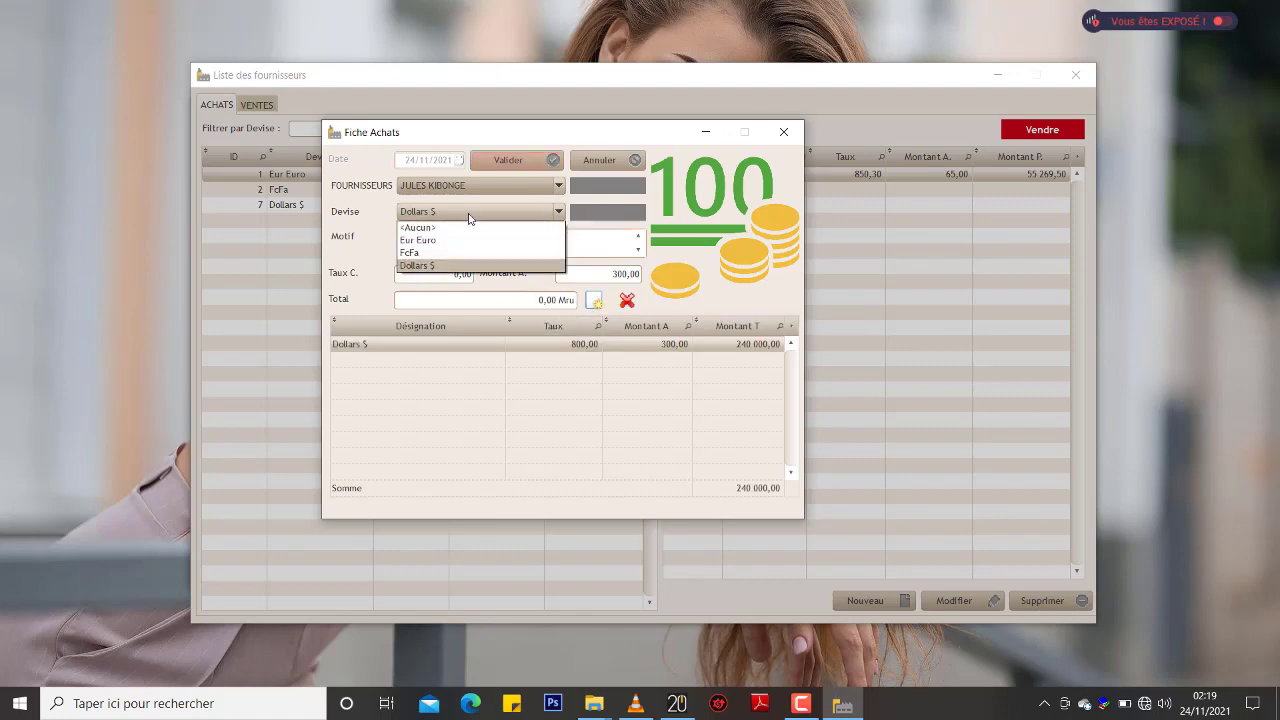
left_click(452, 255)
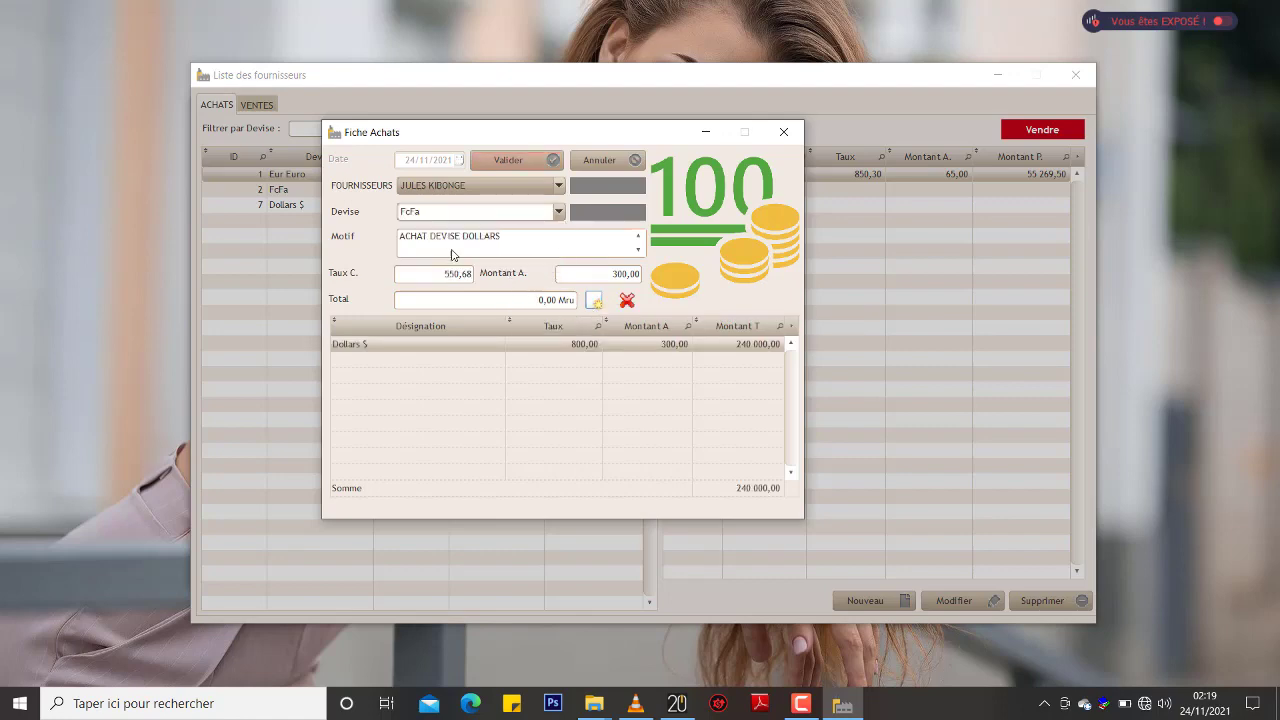
left_click(461, 273)
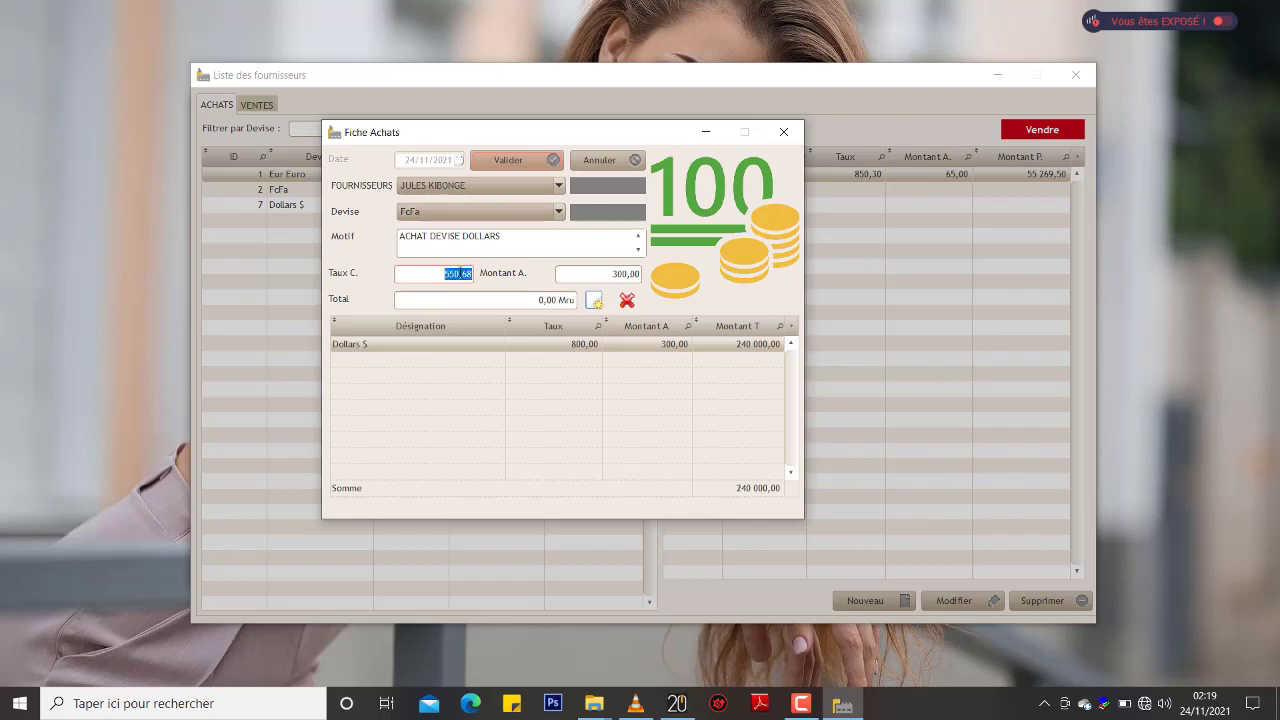
type("600")
left_click(580, 276)
type("250")
type("0")
left_click(603, 247)
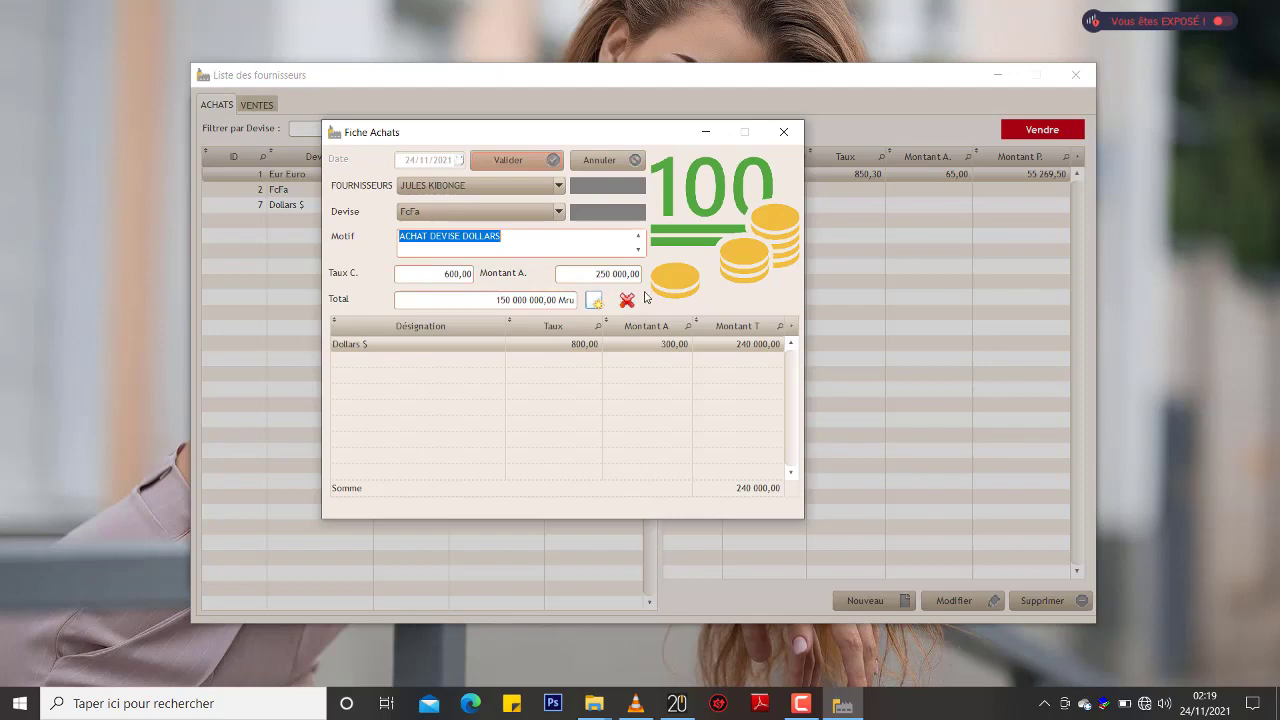
left_click(593, 302)
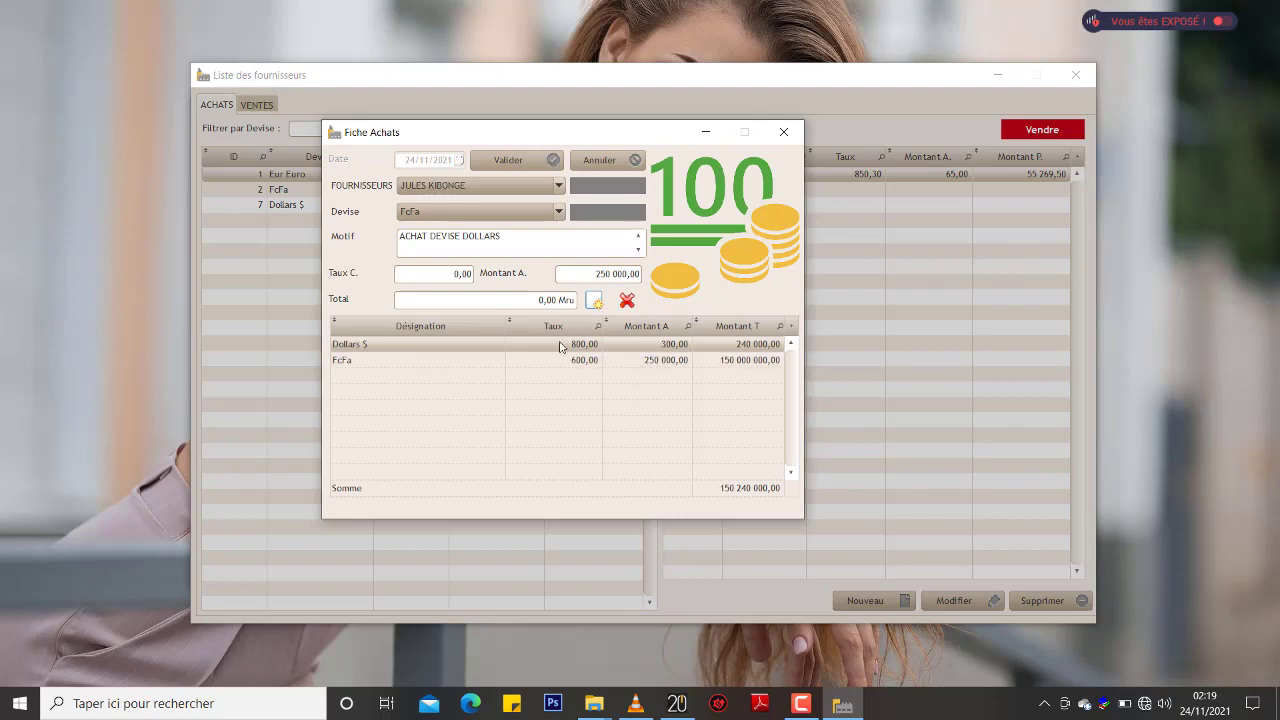
left_click(515, 162)
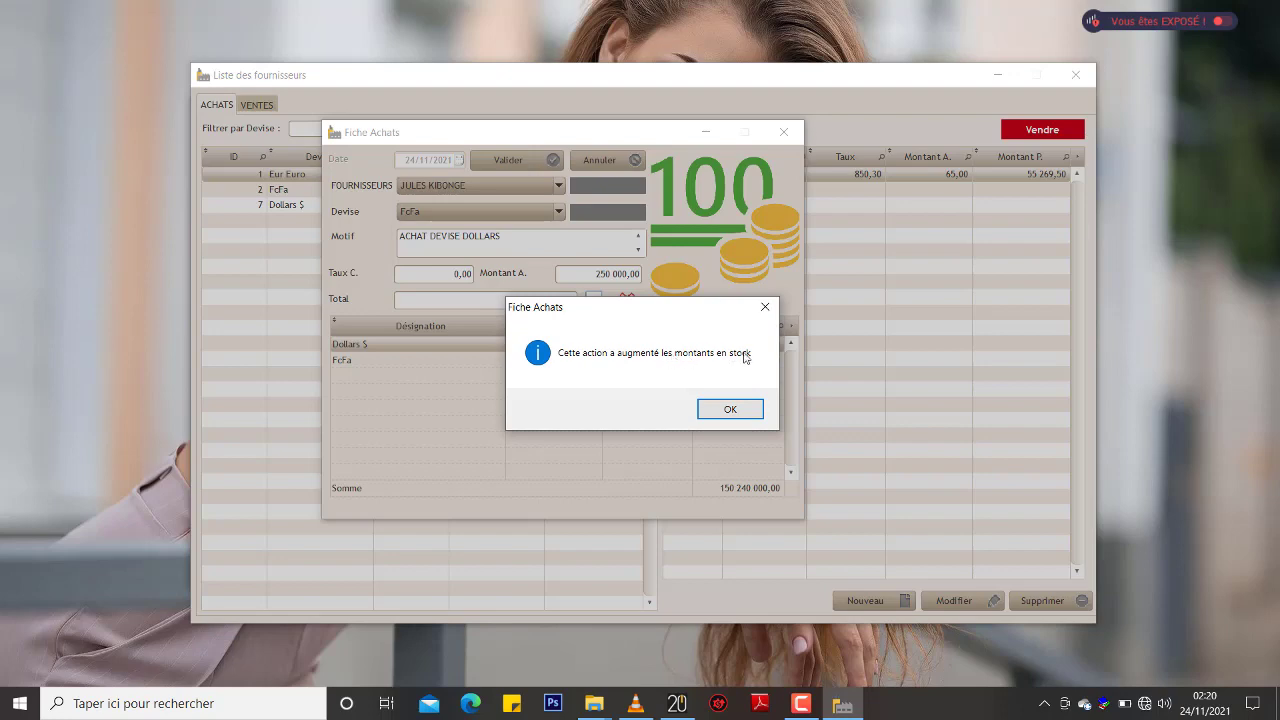
left_click(730, 411)
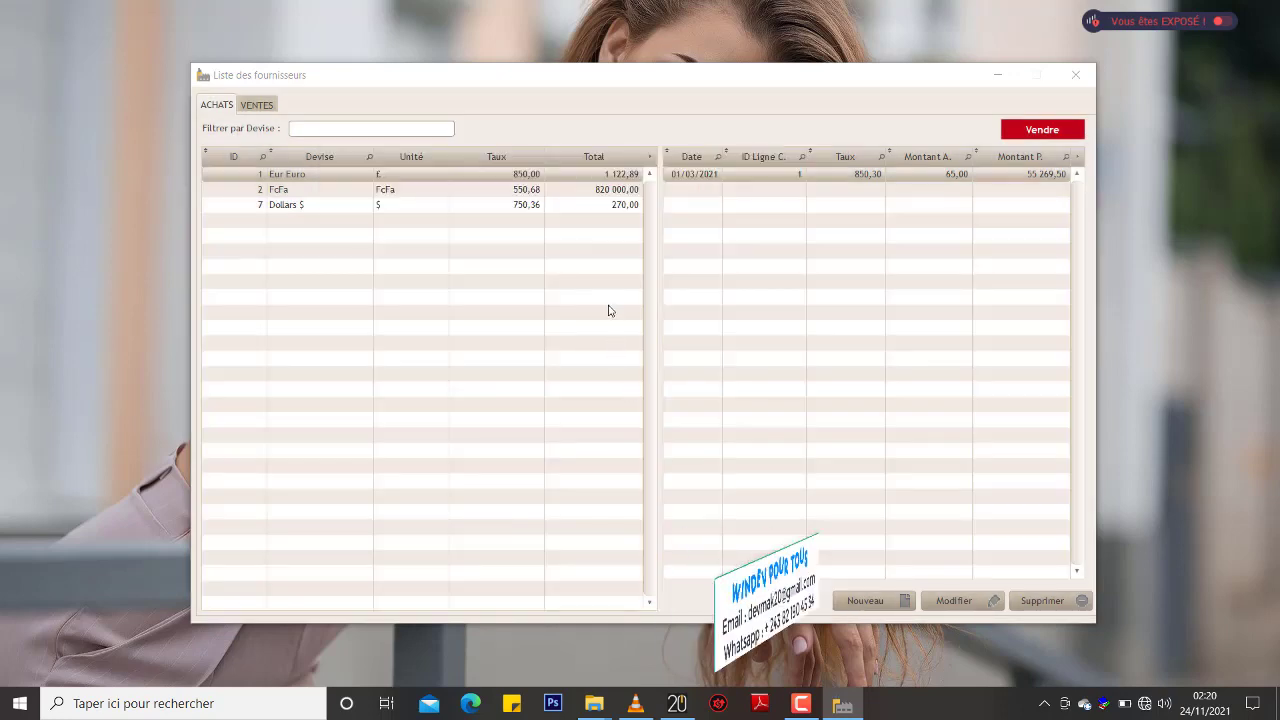
Step: Examine the currency stock totals and the purchase lines recorded for Euro, FcFa and Dollars
left_click(509, 192)
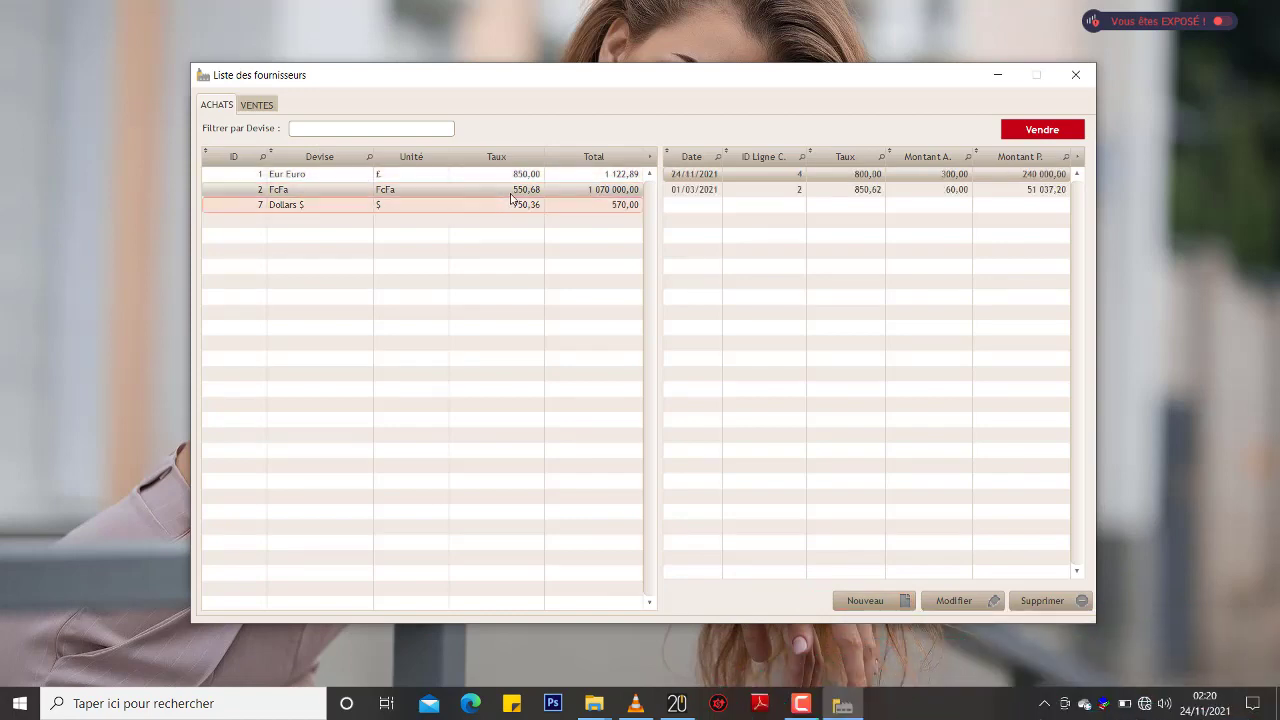
left_click(509, 179)
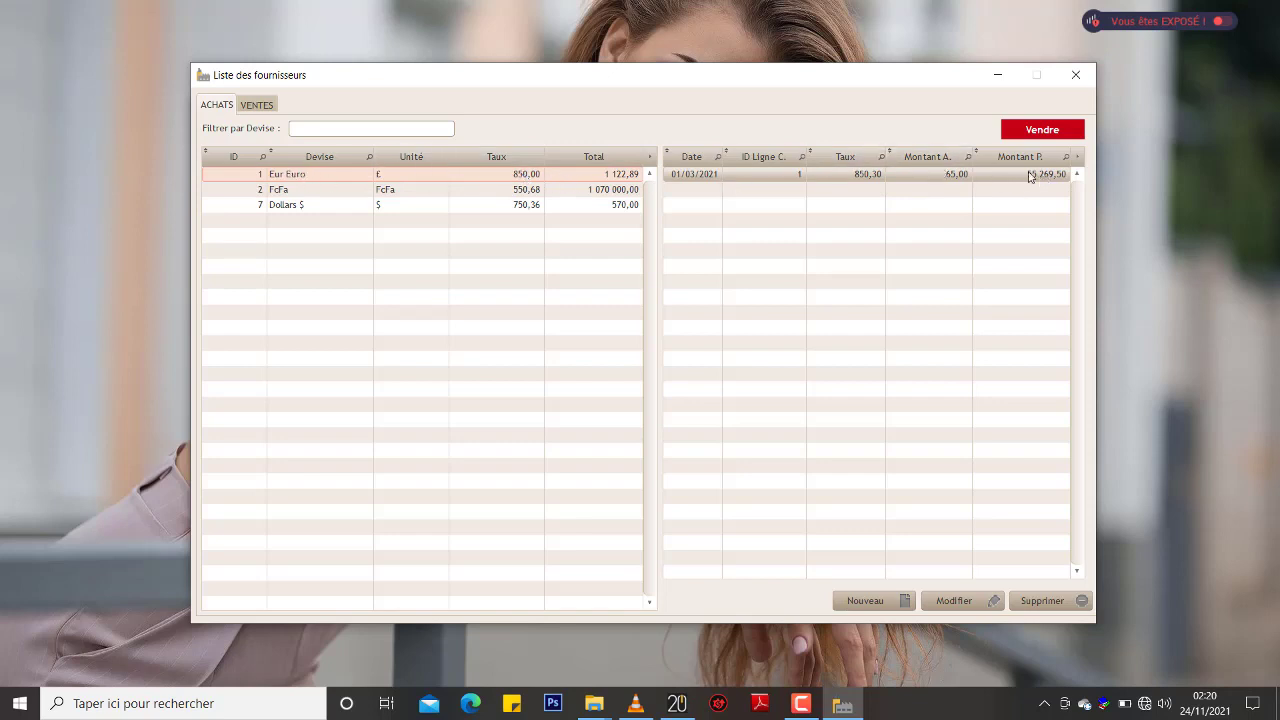
left_click(491, 192)
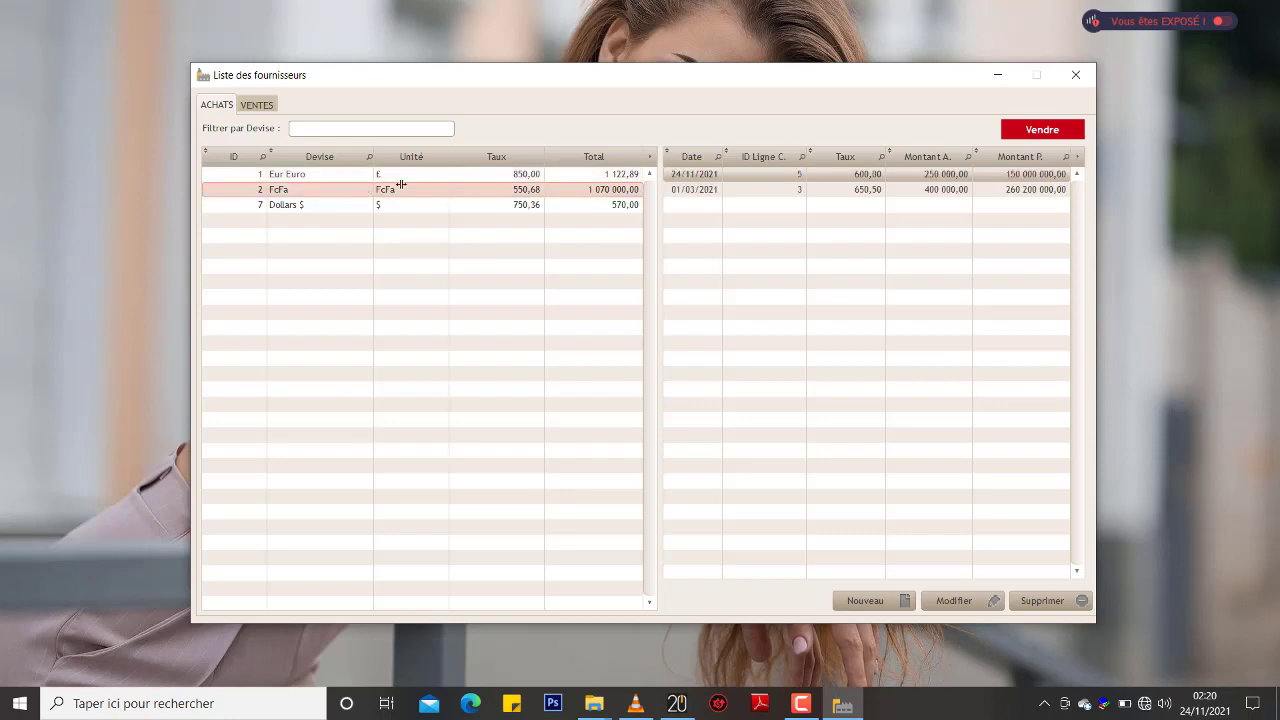
left_click(900, 193)
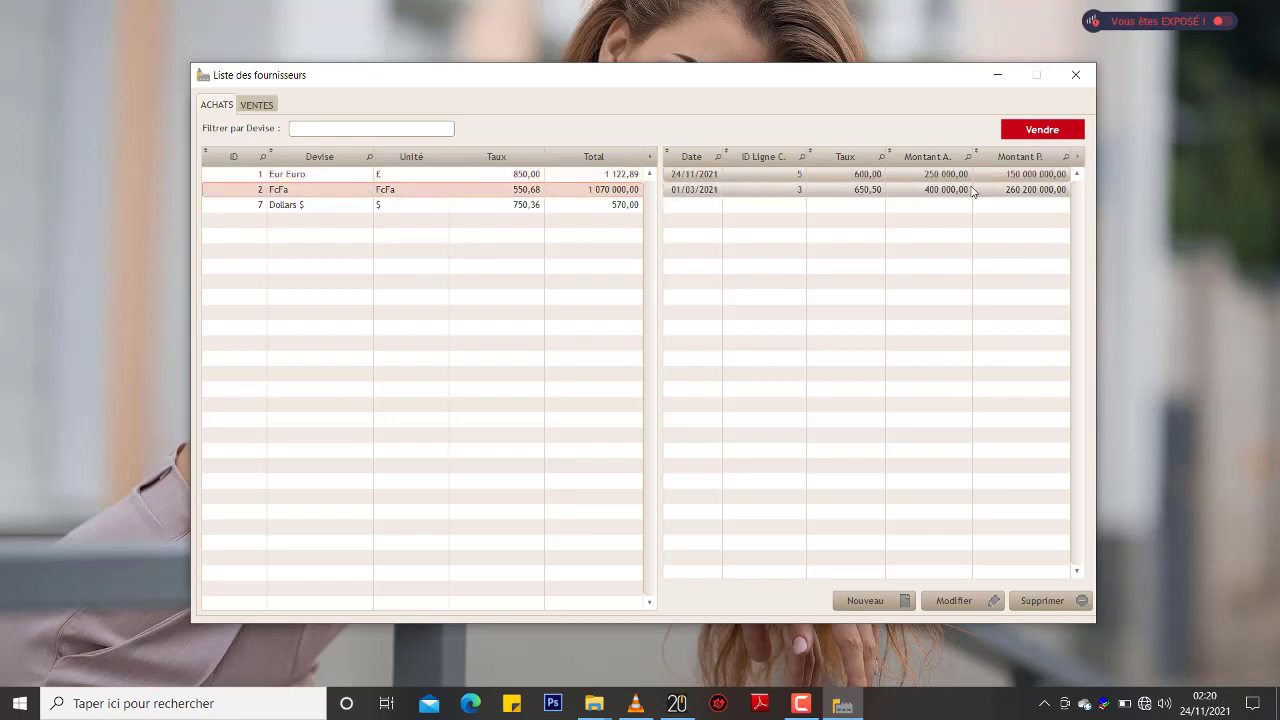
left_click(1023, 190)
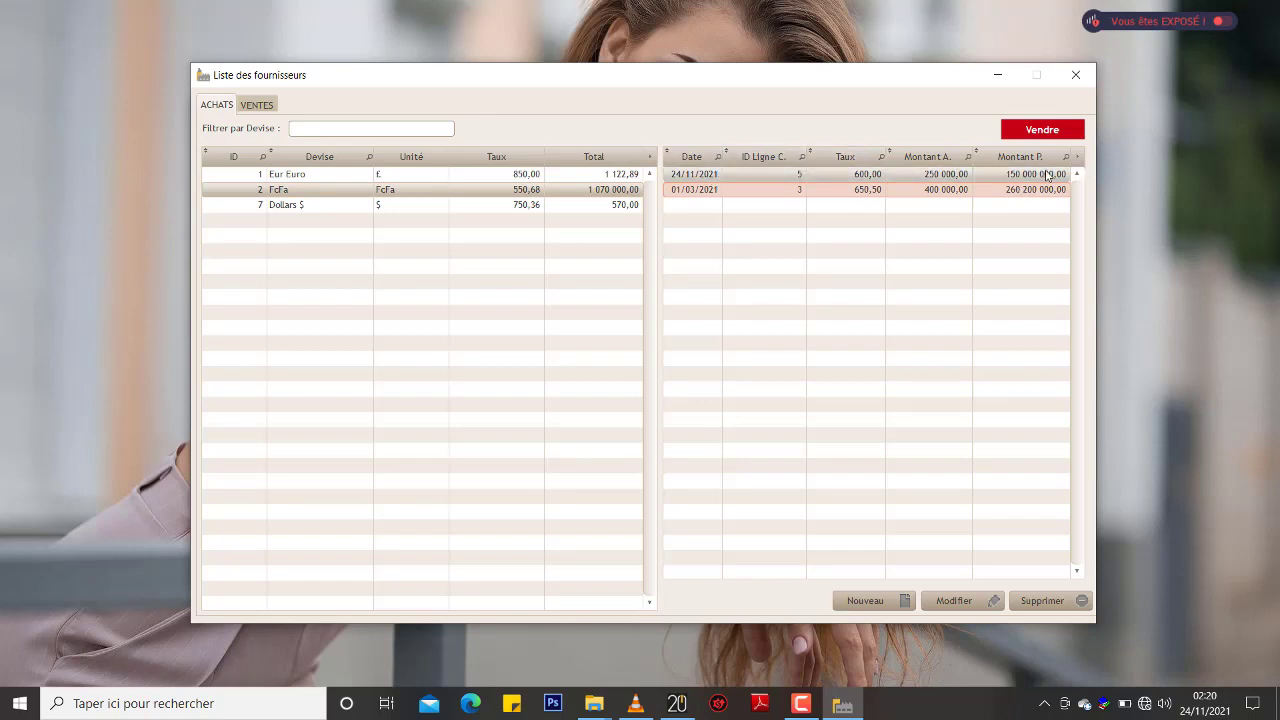
left_click(1019, 177)
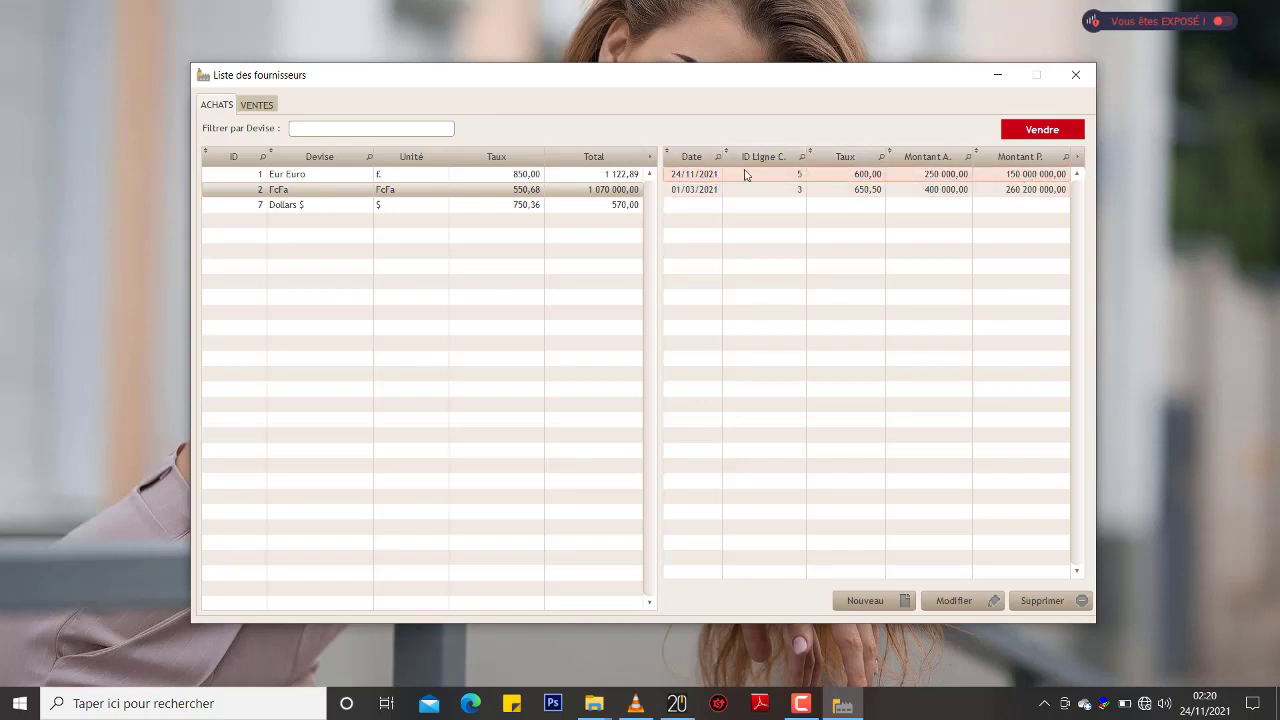
left_click(438, 205)
left_click(486, 189)
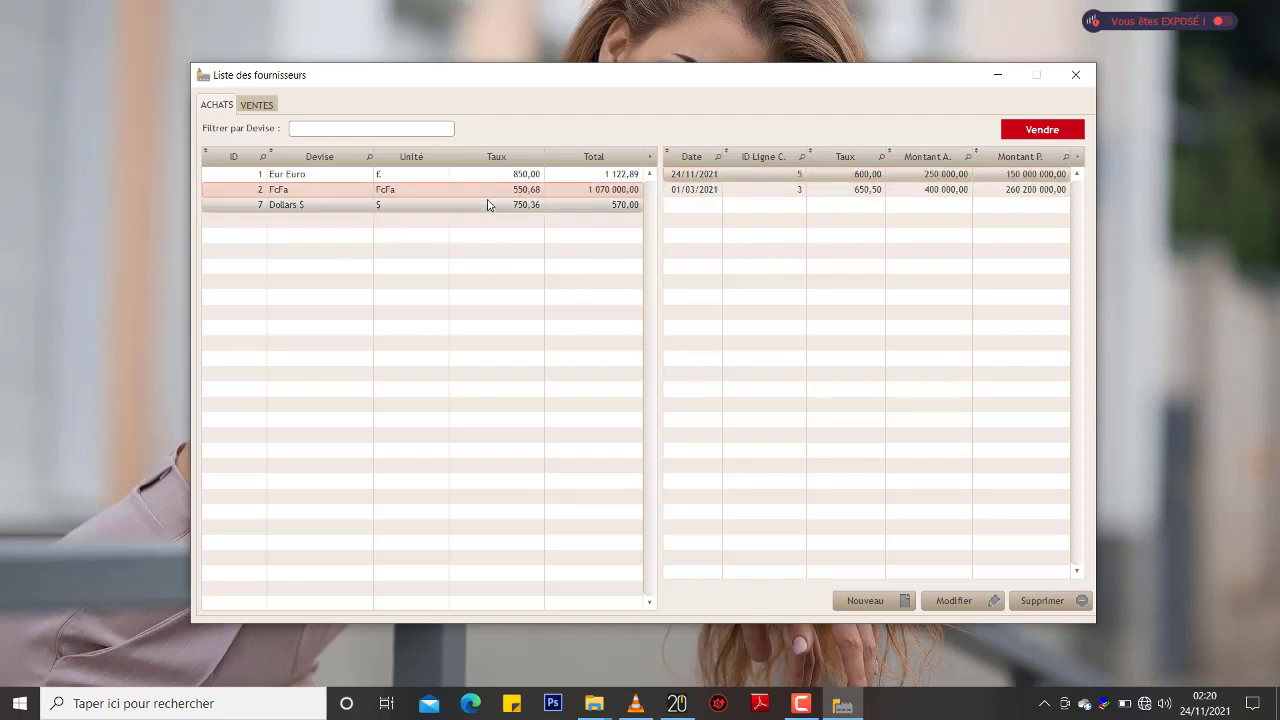
left_click(486, 205)
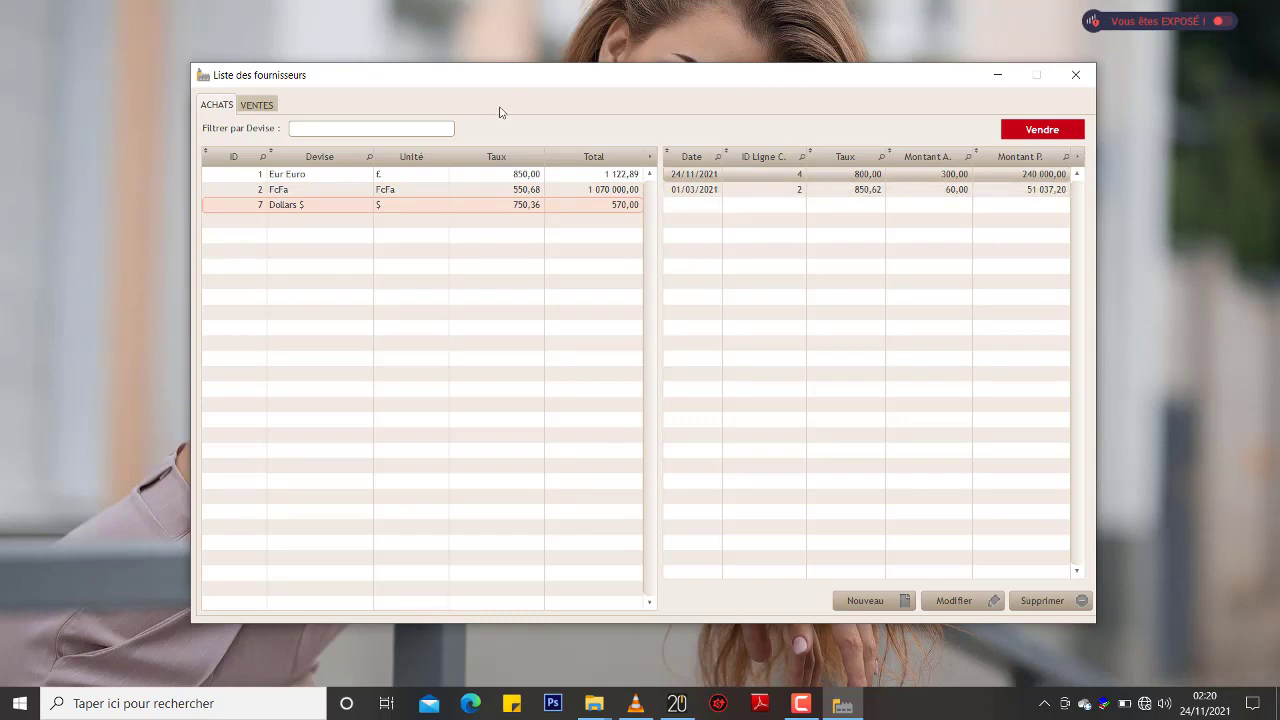
Step: Look at the recorded sales and return to the purchase records
left_click(252, 108)
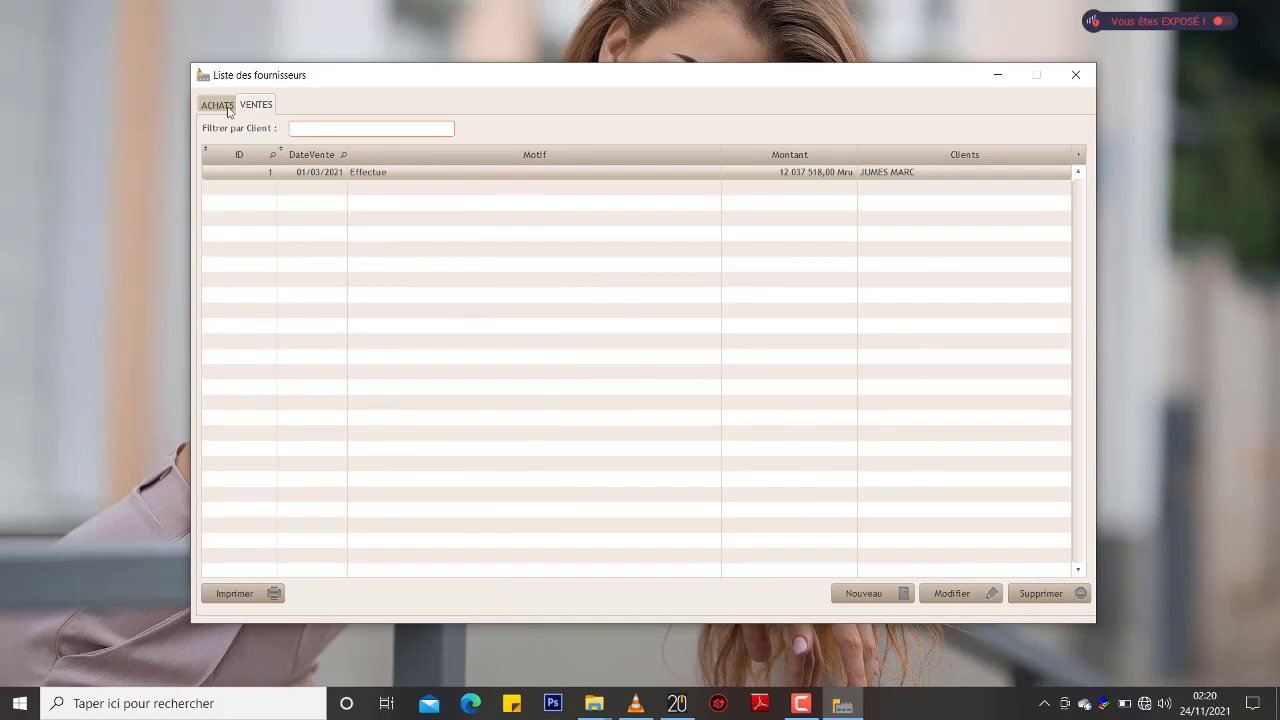
left_click(231, 110)
left_click(262, 108)
left_click(217, 102)
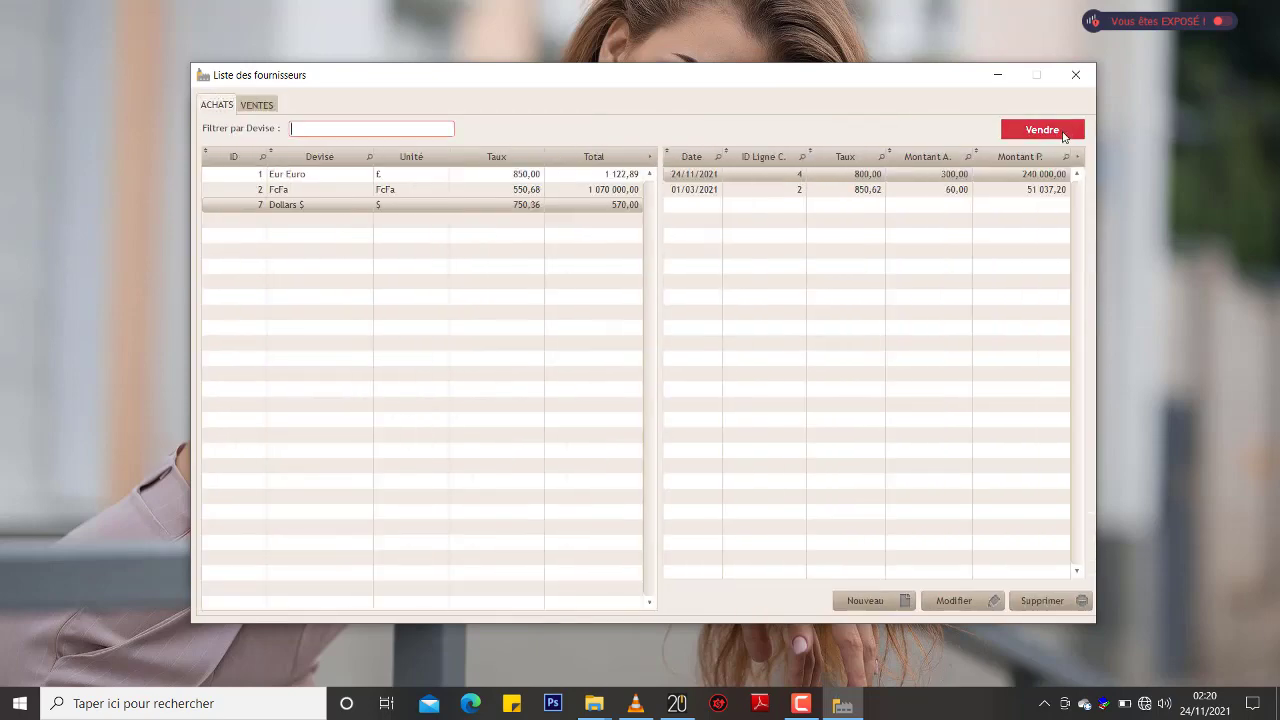
Step: Start a new sale for the second listed client, with Espèce as the payment method and Dollars $ as the currency
left_click(1042, 130)
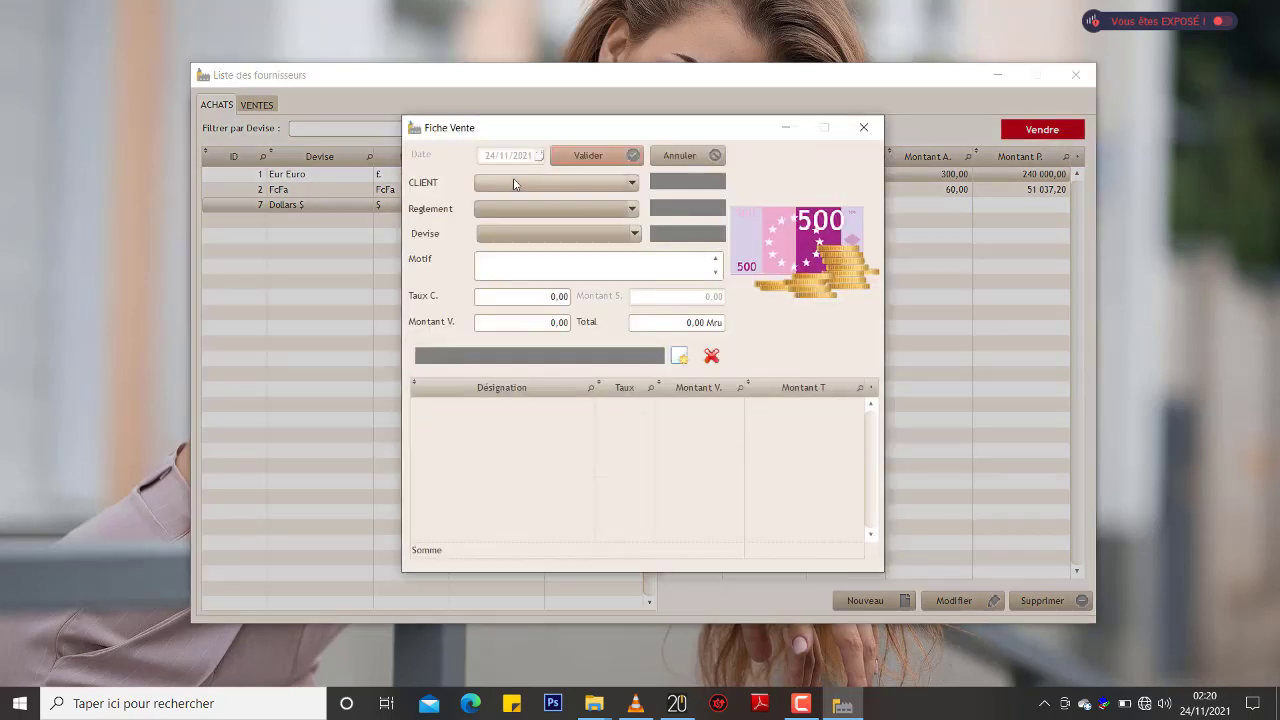
left_click(530, 188)
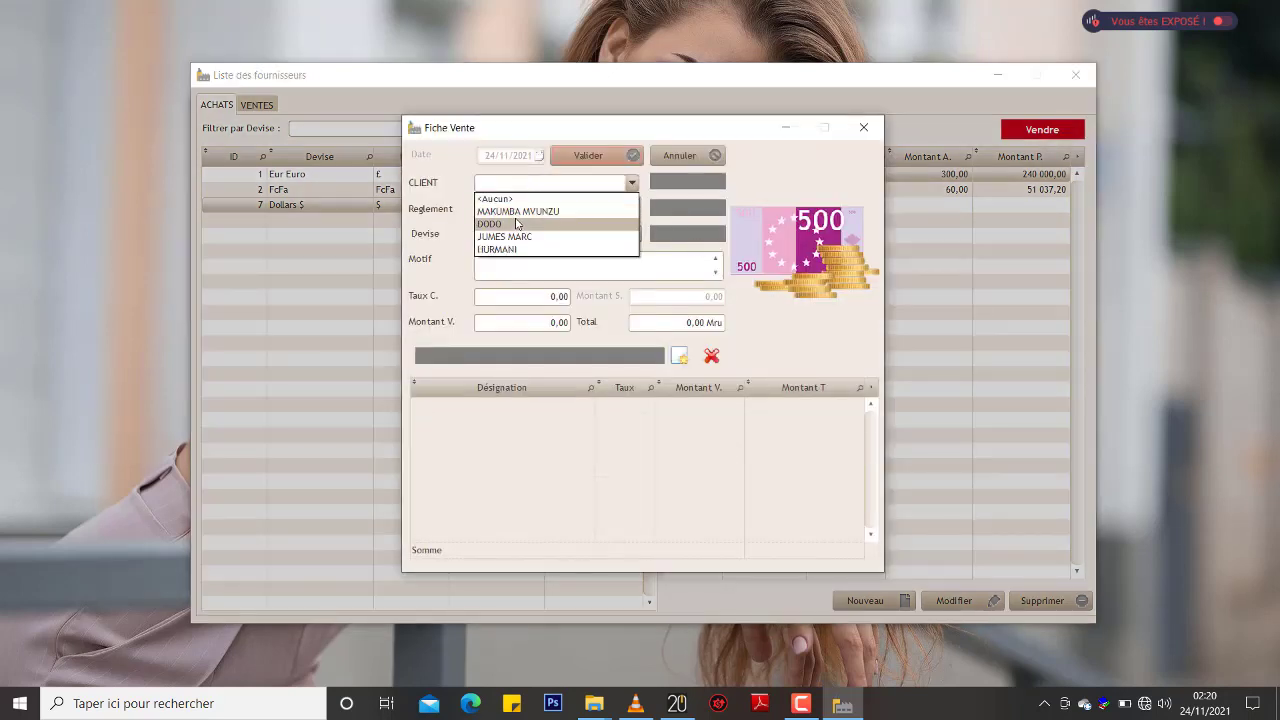
left_click(516, 221)
left_click(532, 212)
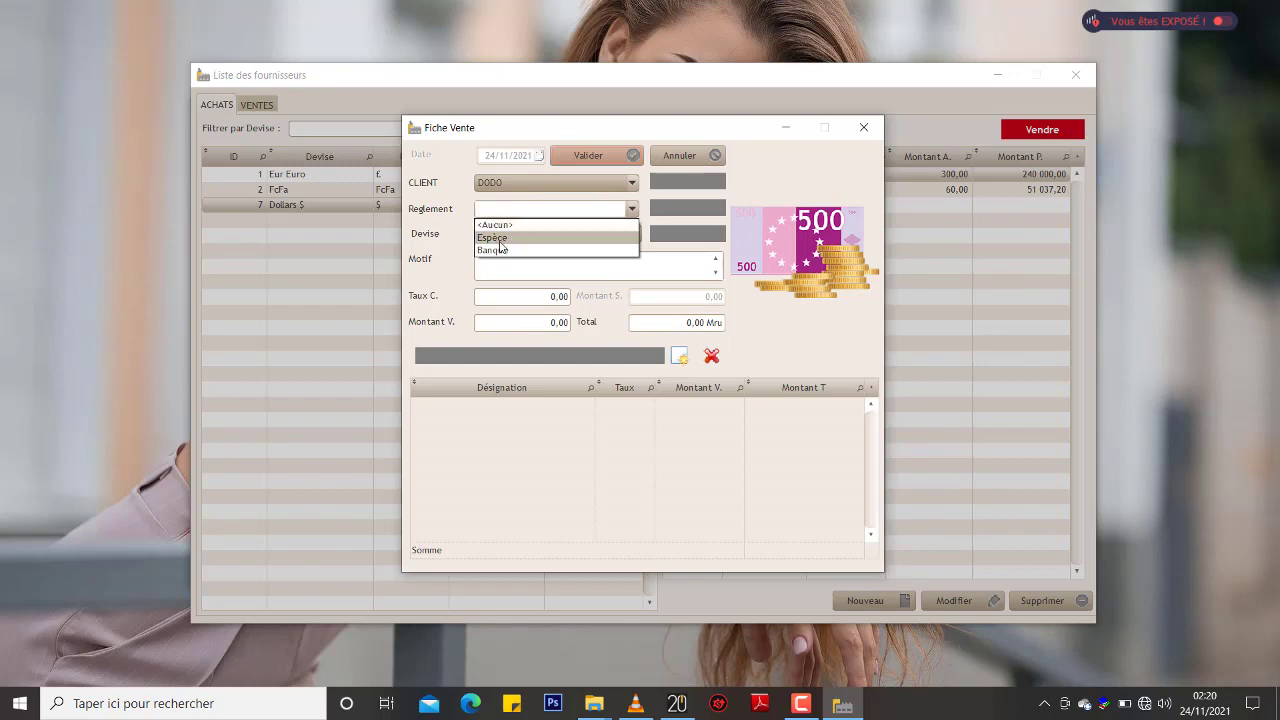
left_click(500, 239)
left_click(523, 232)
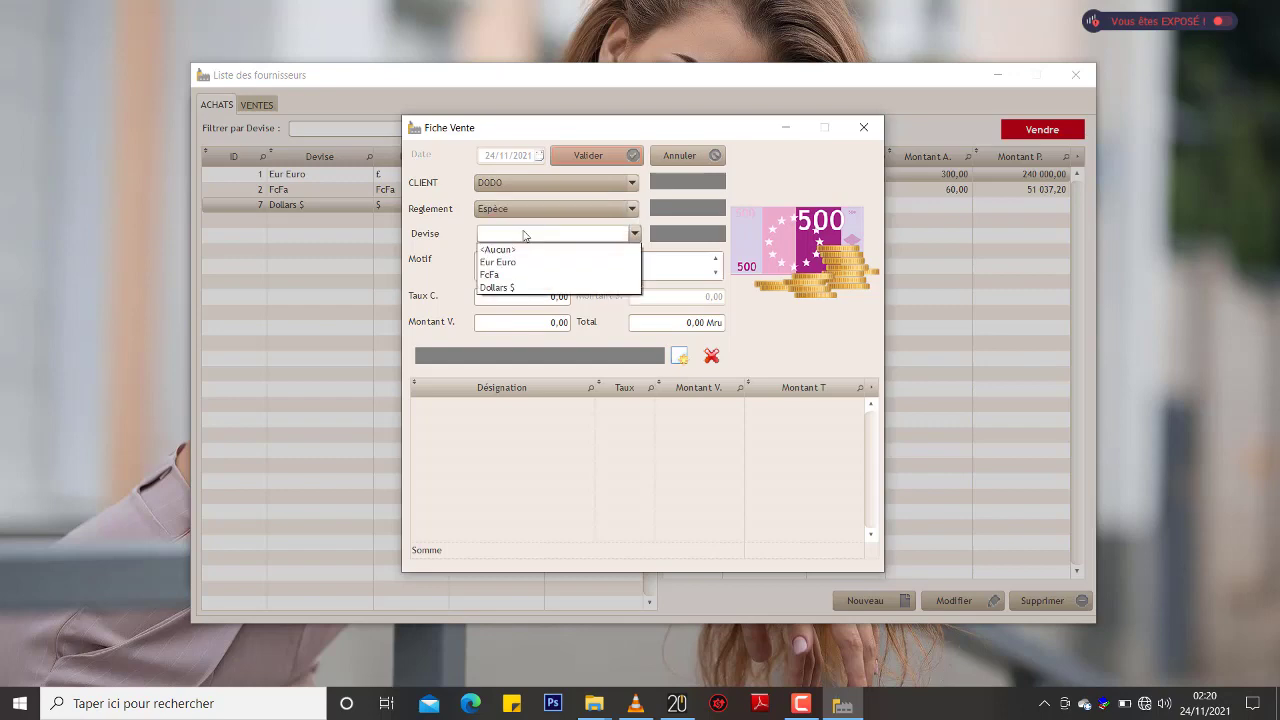
left_click(497, 287)
Step: Enter VENTE as the reason, set the dollar rate to 900 and the sold amount to 130, and add the line to the sale
left_click(579, 258)
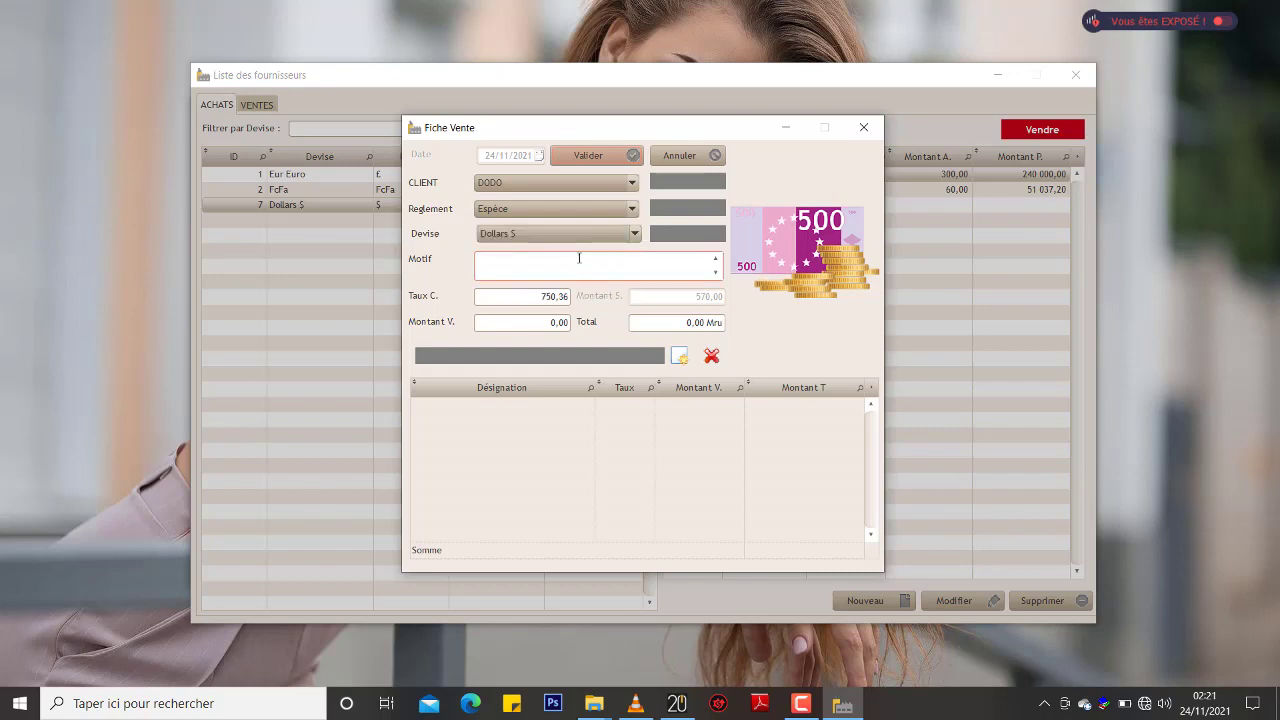
type("VENTE")
left_click_drag(568, 297, 541, 297)
type("900")
left_click(568, 273)
left_click(556, 324)
key("BackSpace")
key("Tab")
left_click(717, 325)
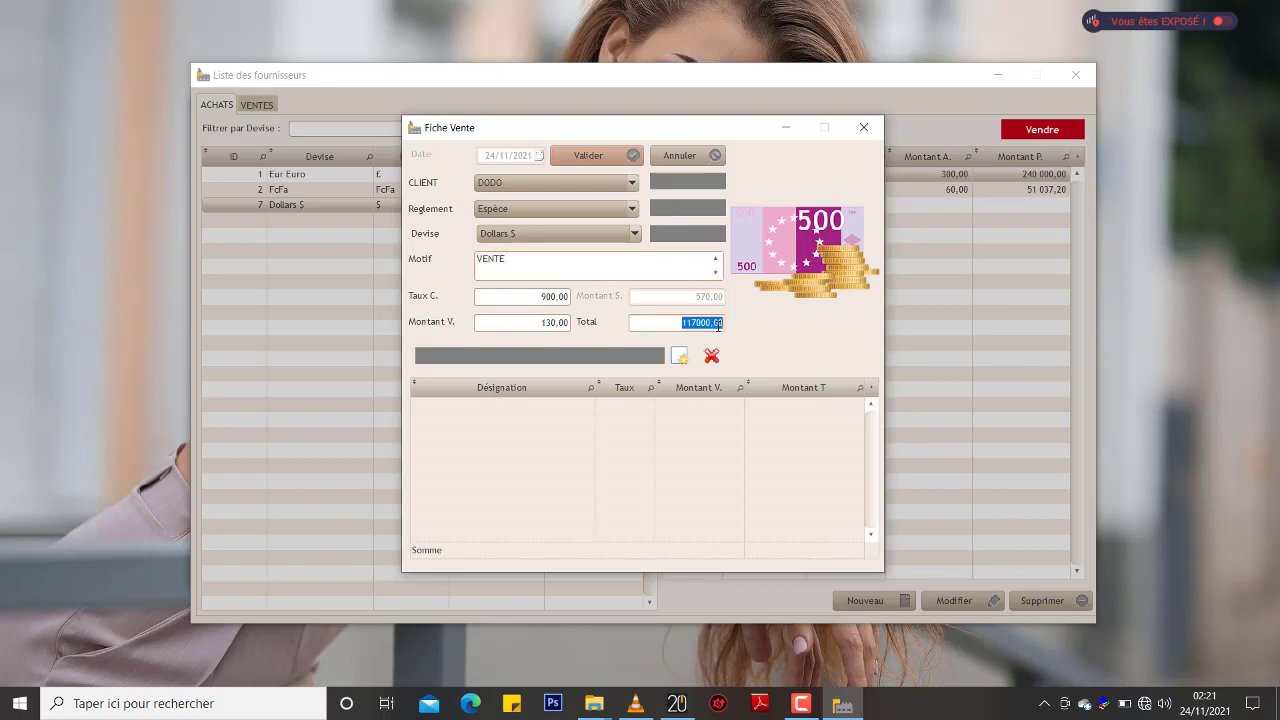
key("Tab")
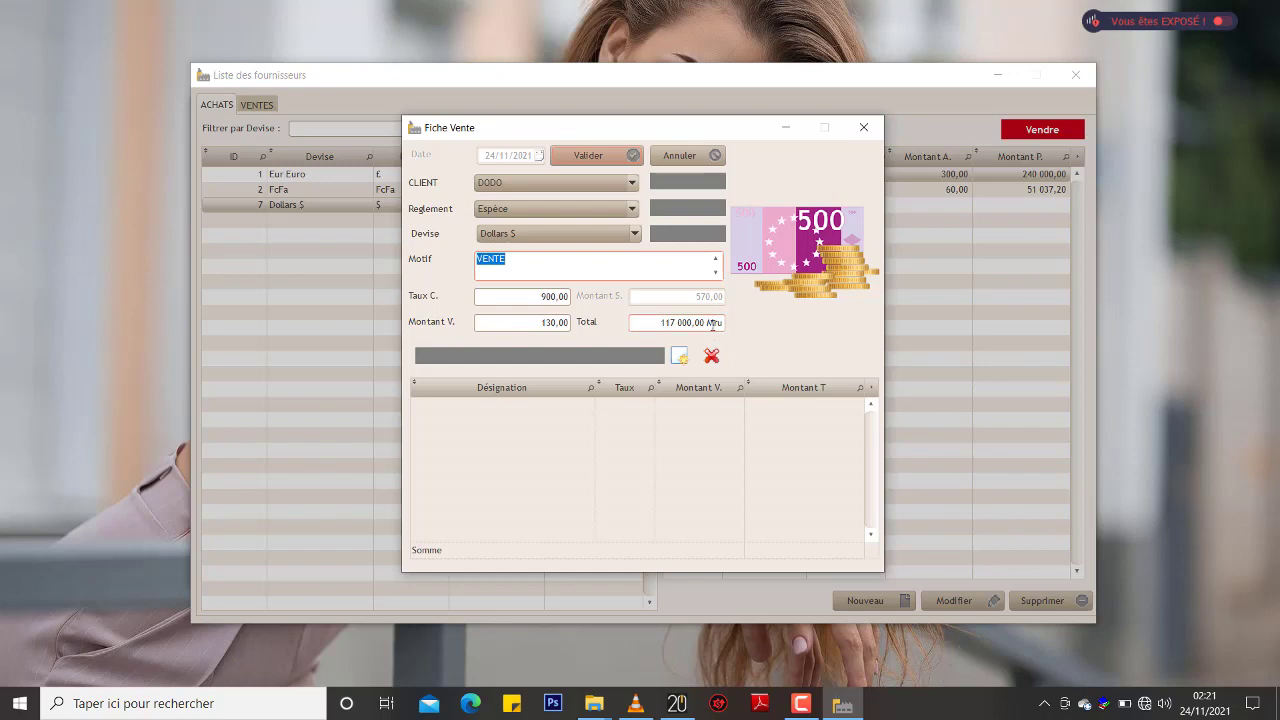
left_click(680, 357)
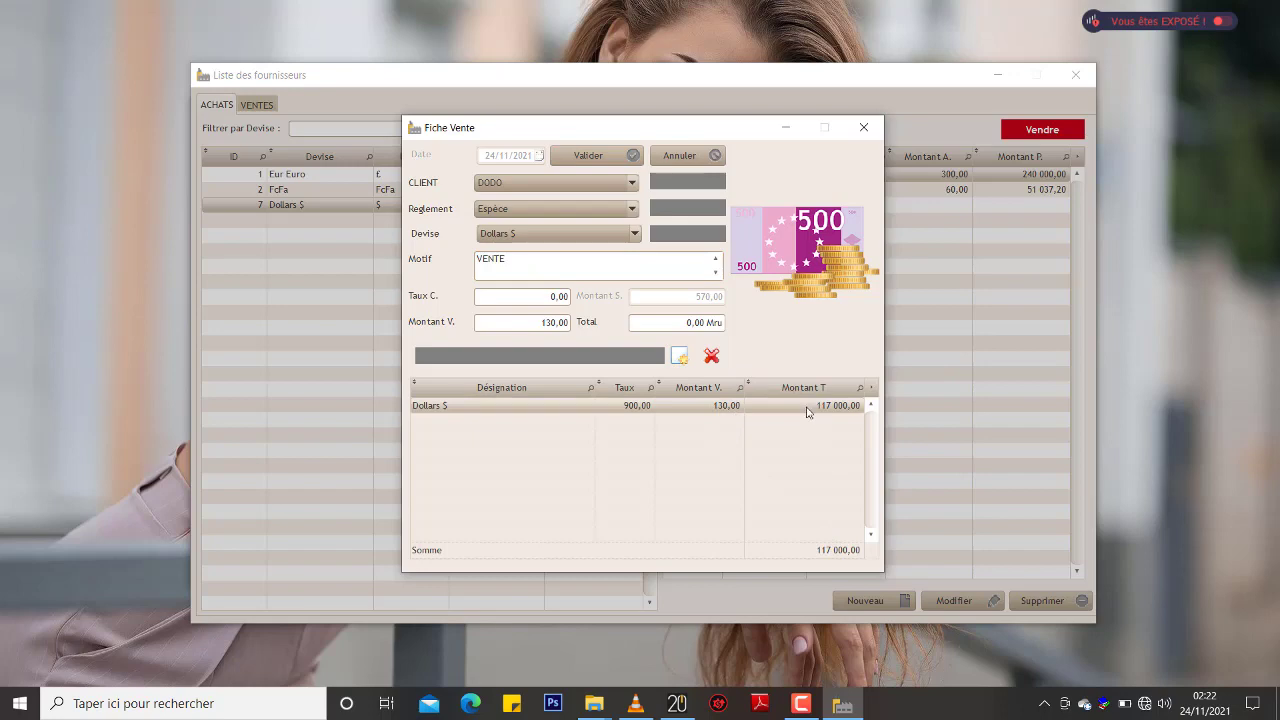
Step: Choose FcFa as the currency for a second sale line, with a rate of 750 and an amount of 50 000
left_click(520, 236)
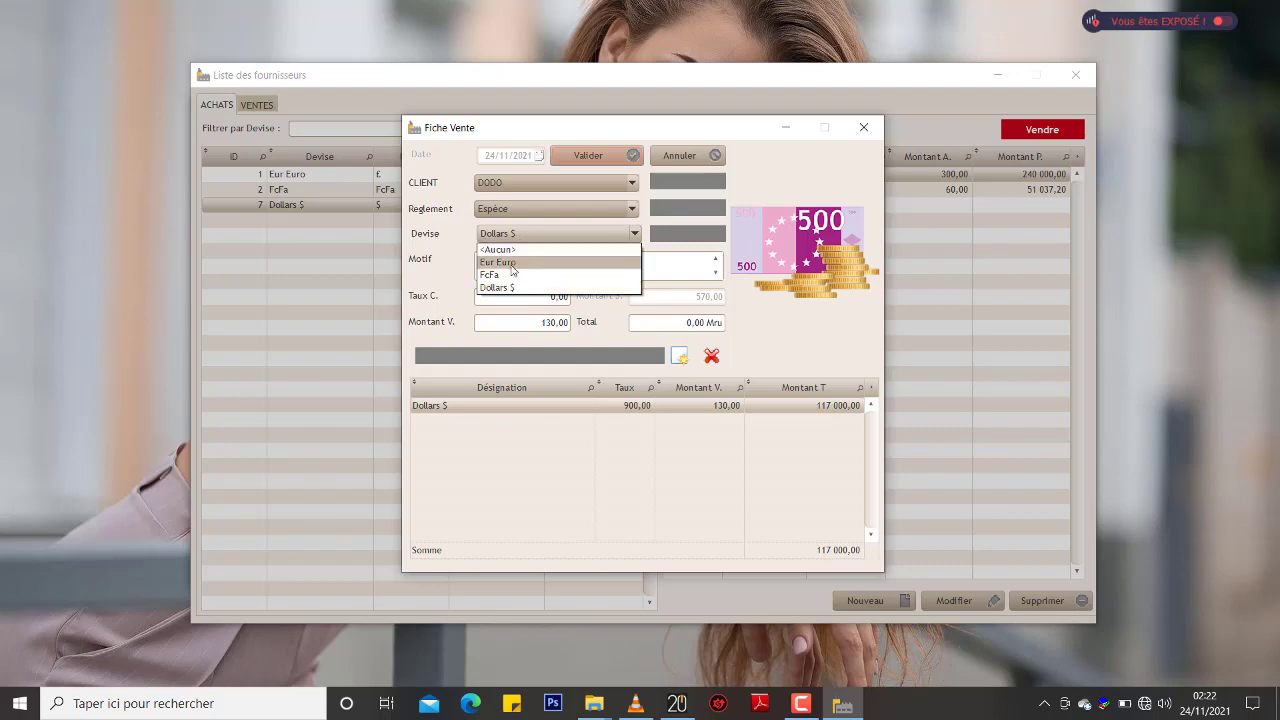
left_click(508, 275)
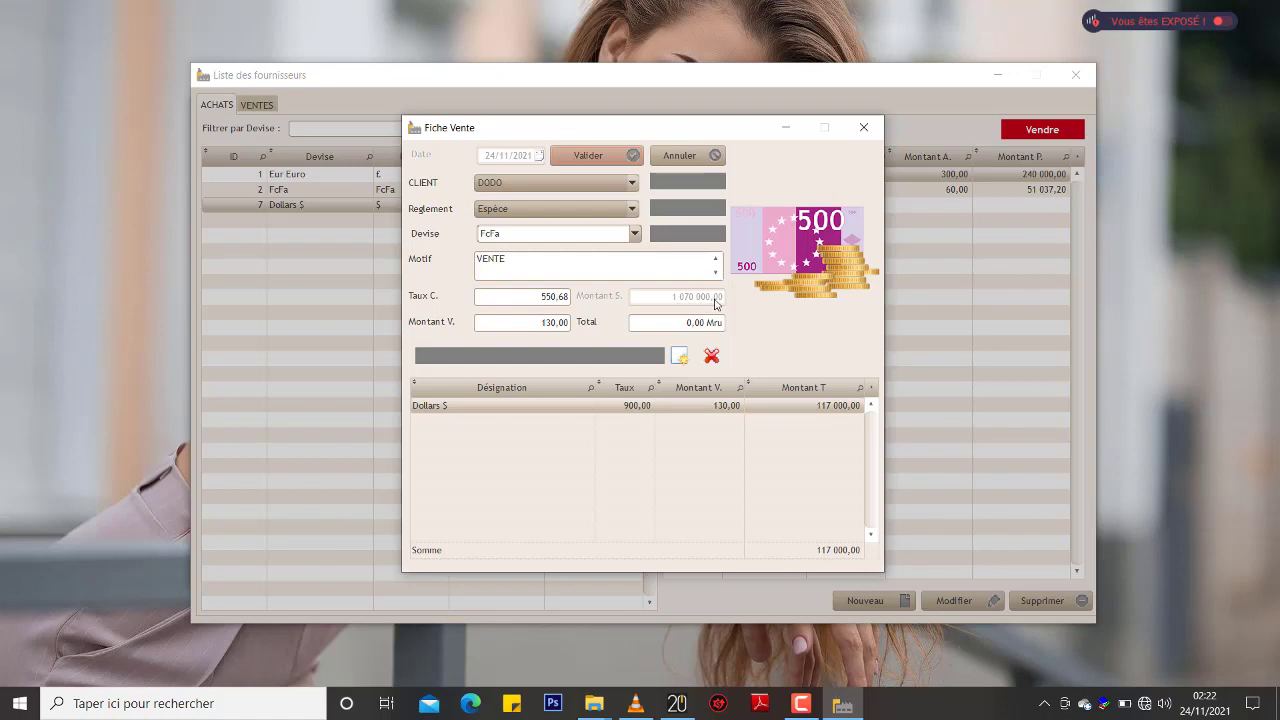
left_click(542, 323)
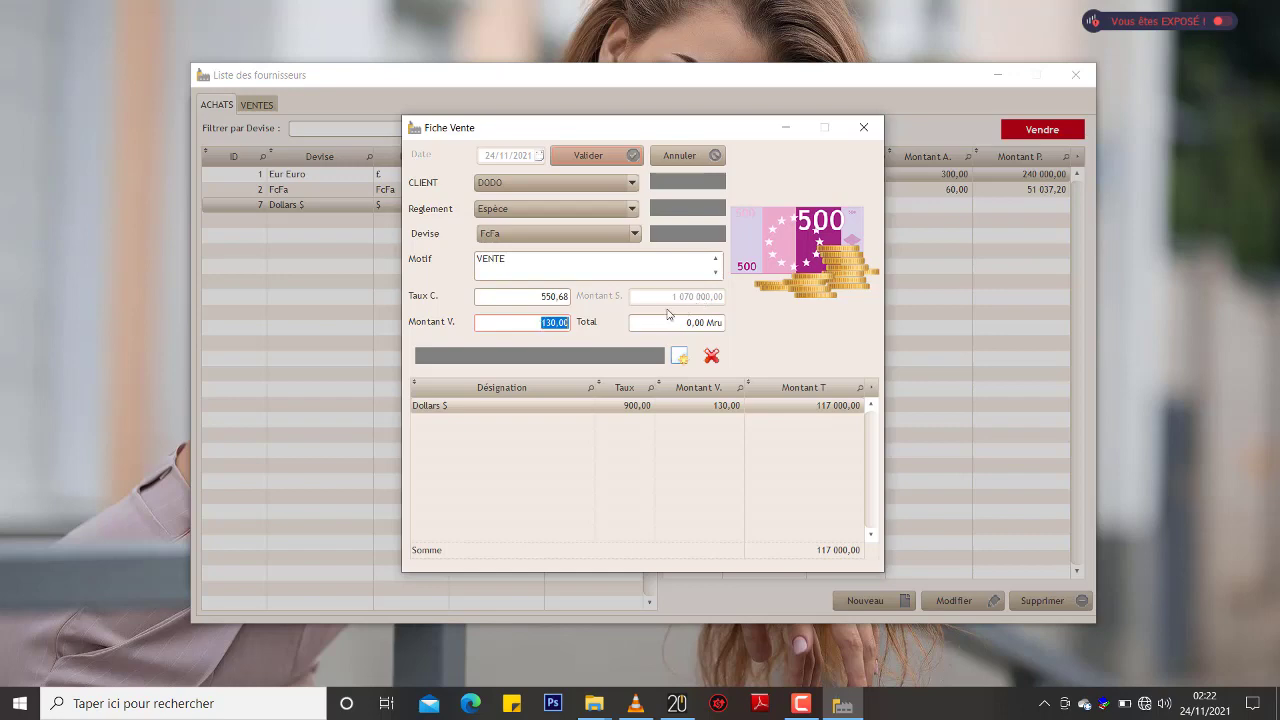
left_click(552, 301)
type("750")
left_click(553, 320)
type("5")
key("Tab")
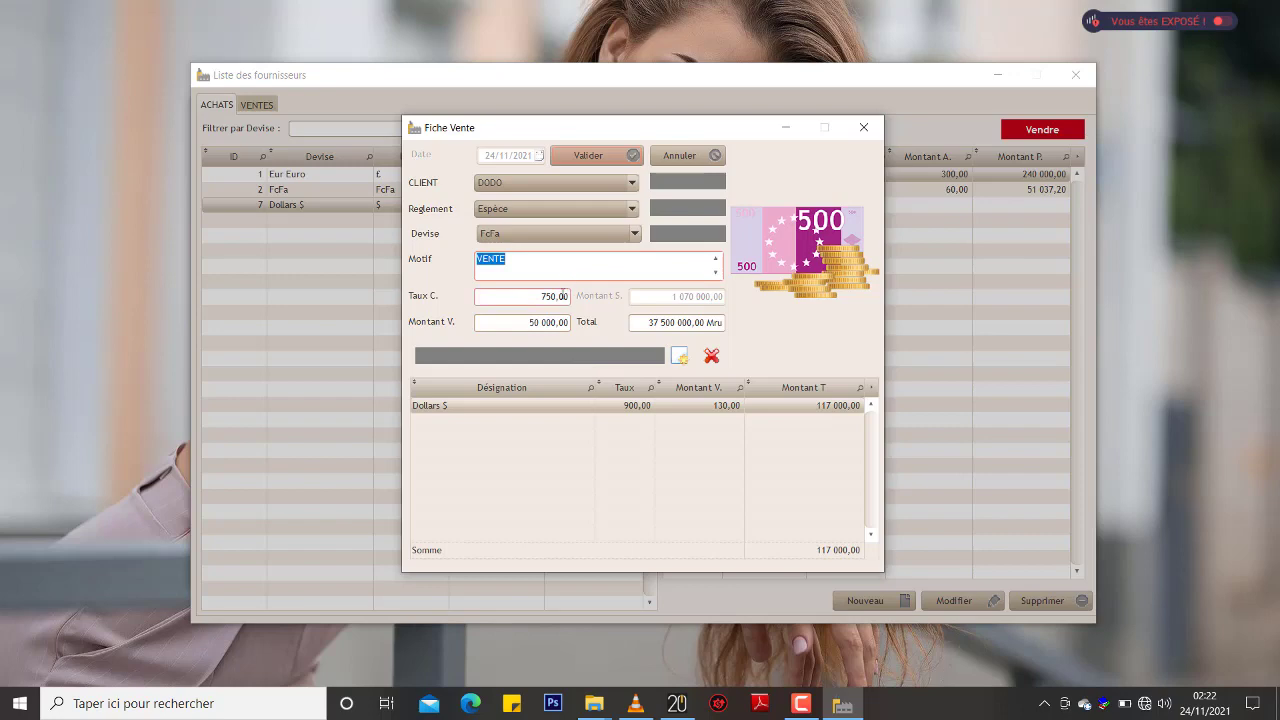
Step: Keep the FcFa rate at 750, change the sold amount to 35 000, and add the line to the sale
left_click(562, 293)
type("750")
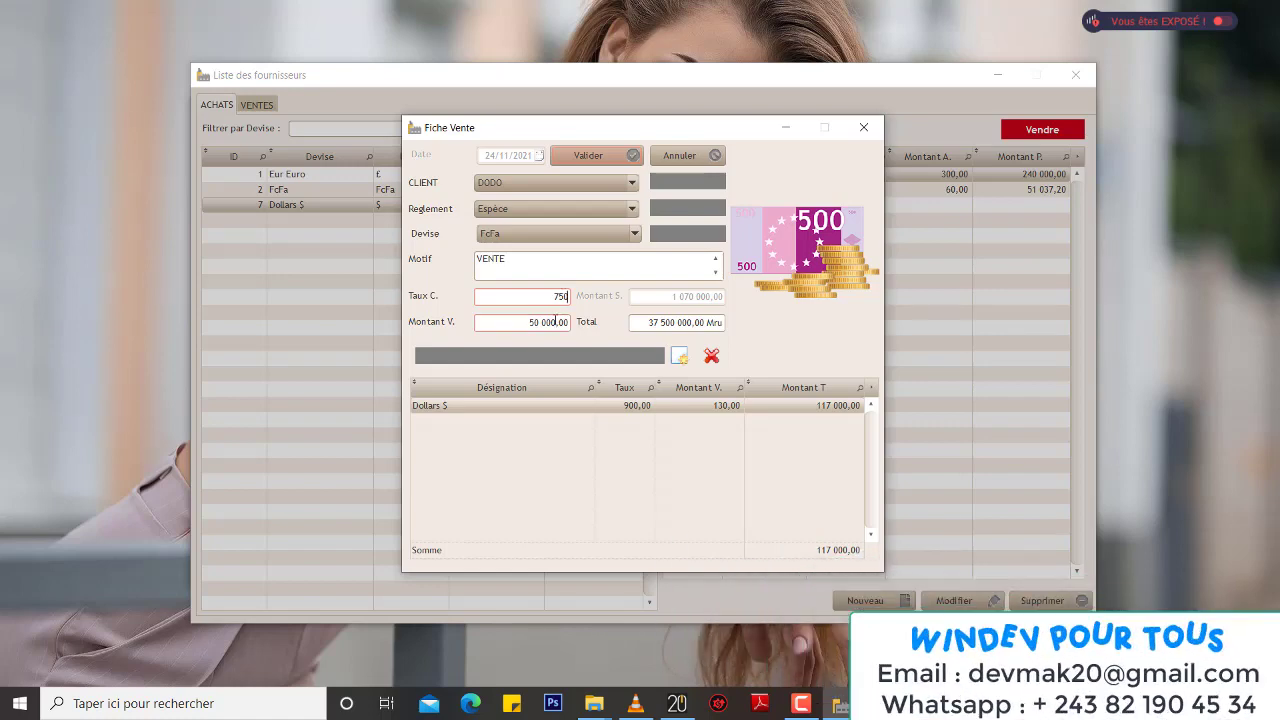
left_click(555, 321)
type("5")
key("BackSpace")
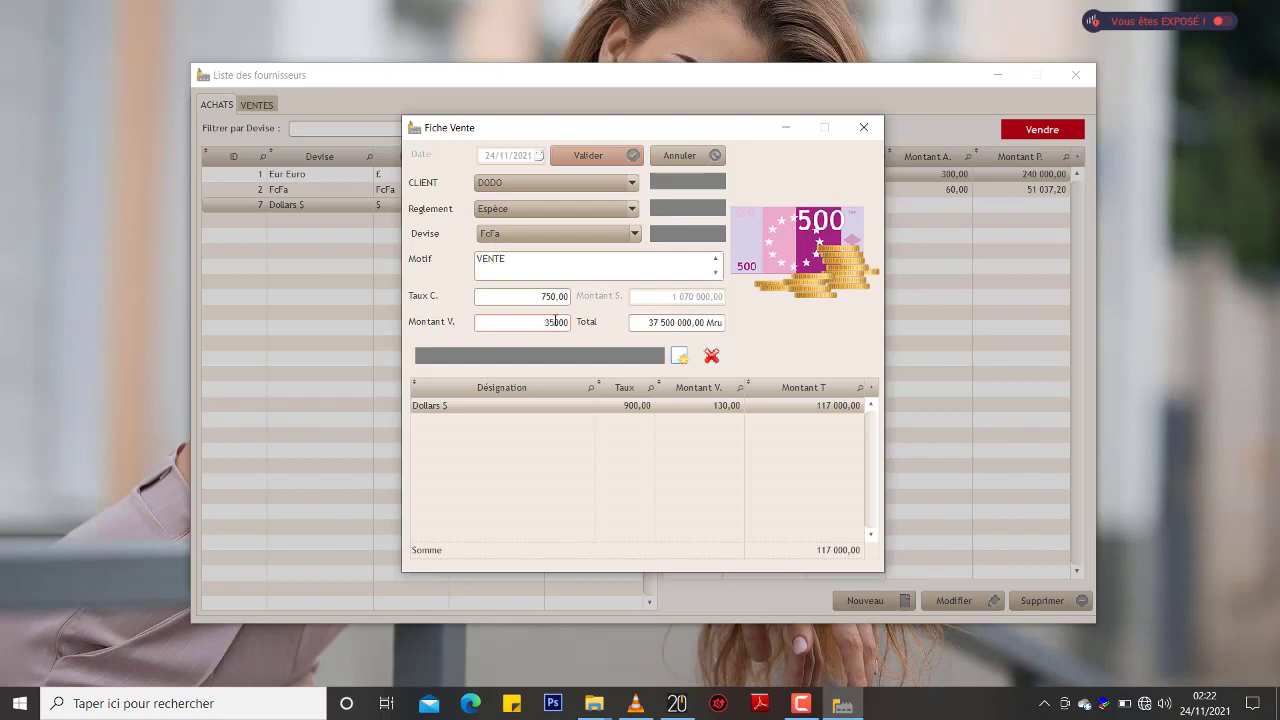
left_click(556, 297)
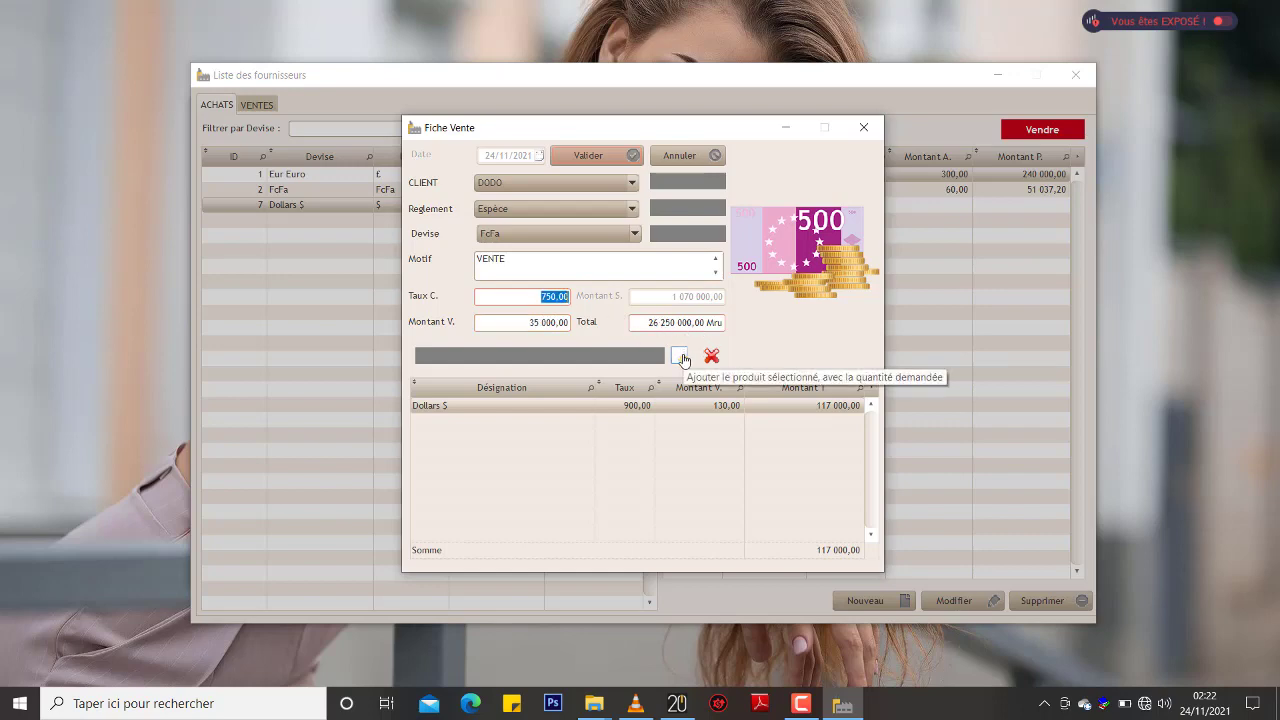
left_click(680, 358)
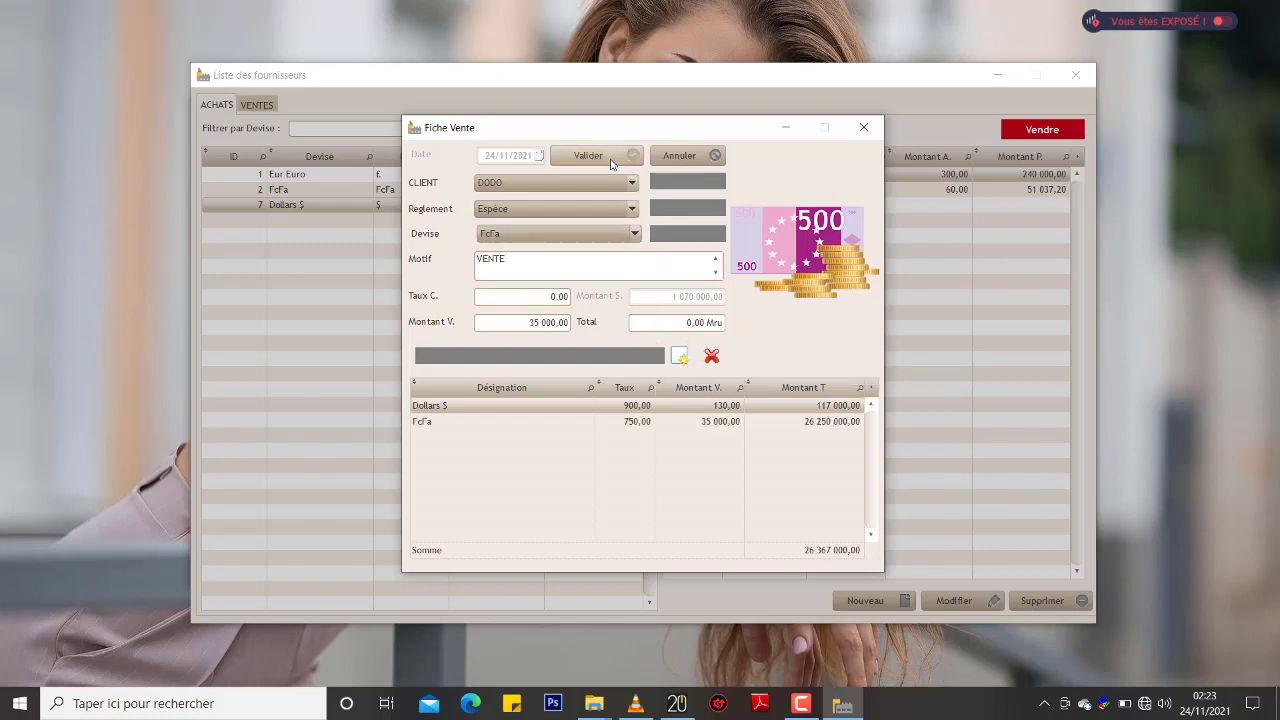
Step: Validate the sale, view the generated invoice, and close the preview and the sale form
left_click(611, 163)
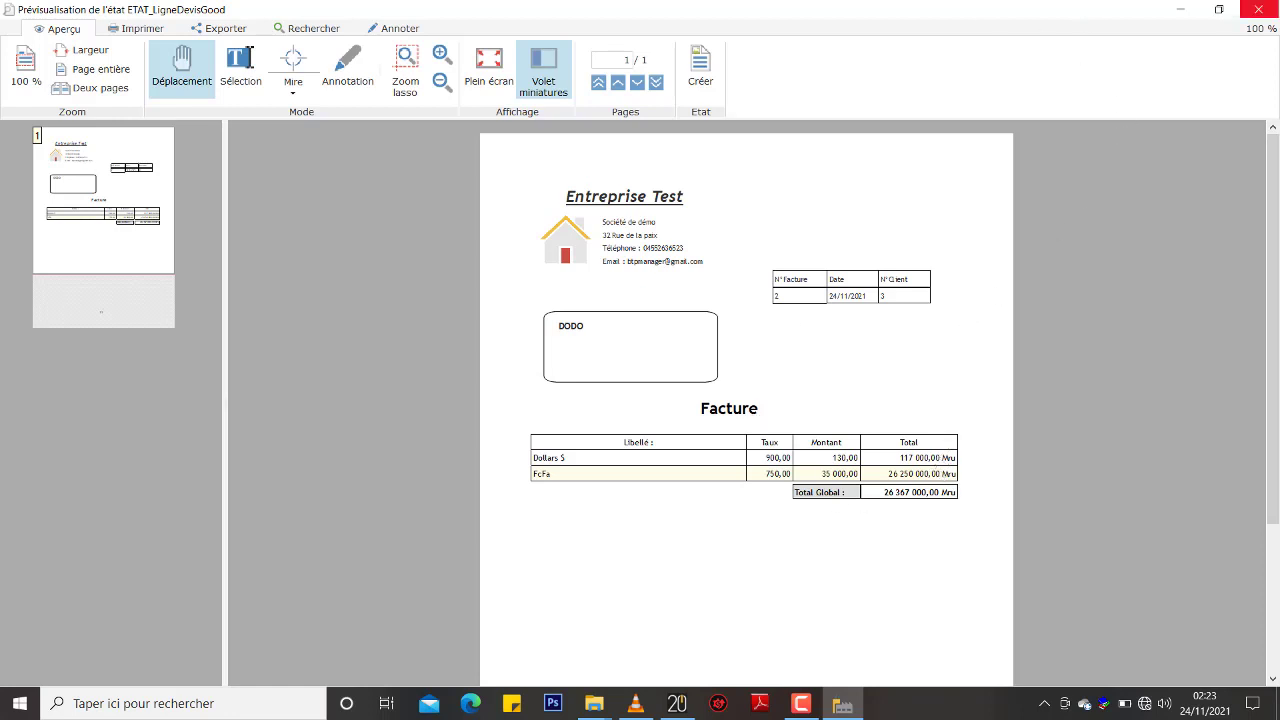
left_click(1272, 9)
left_click(861, 127)
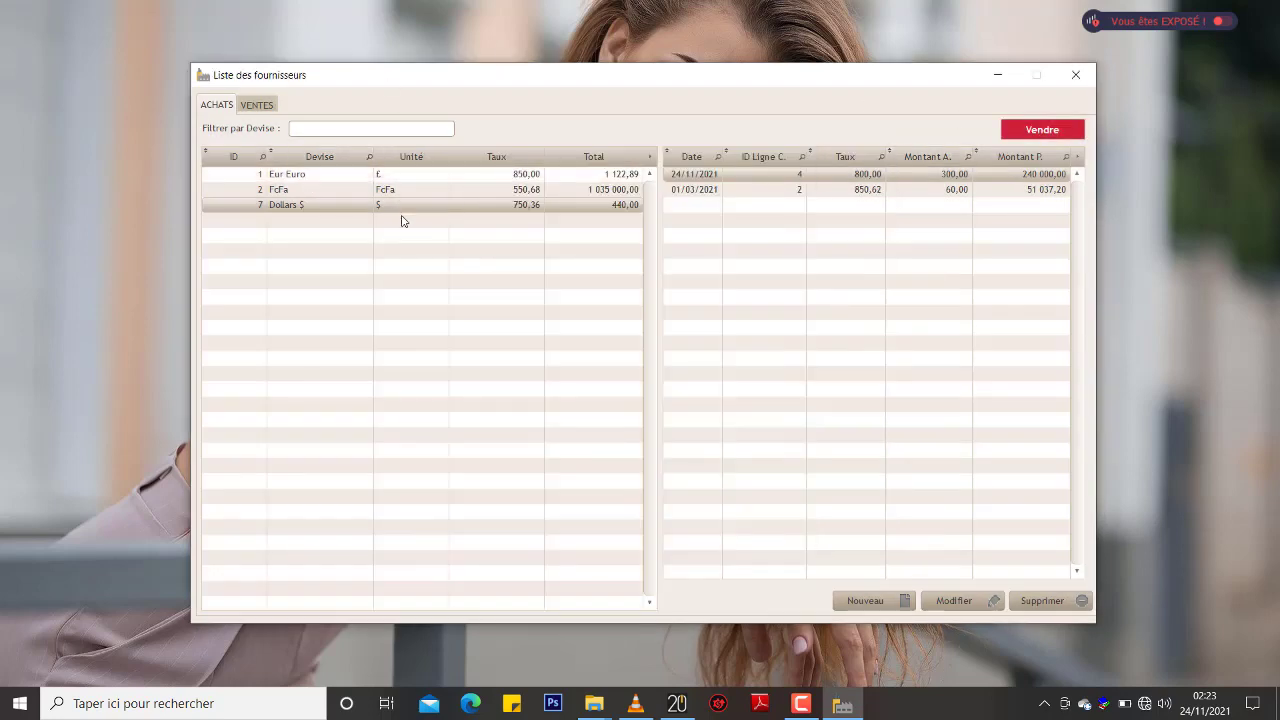
Step: Check the recorded sales against the purchases, reopening the purchases and sales window to refresh the sales list
left_click(258, 105)
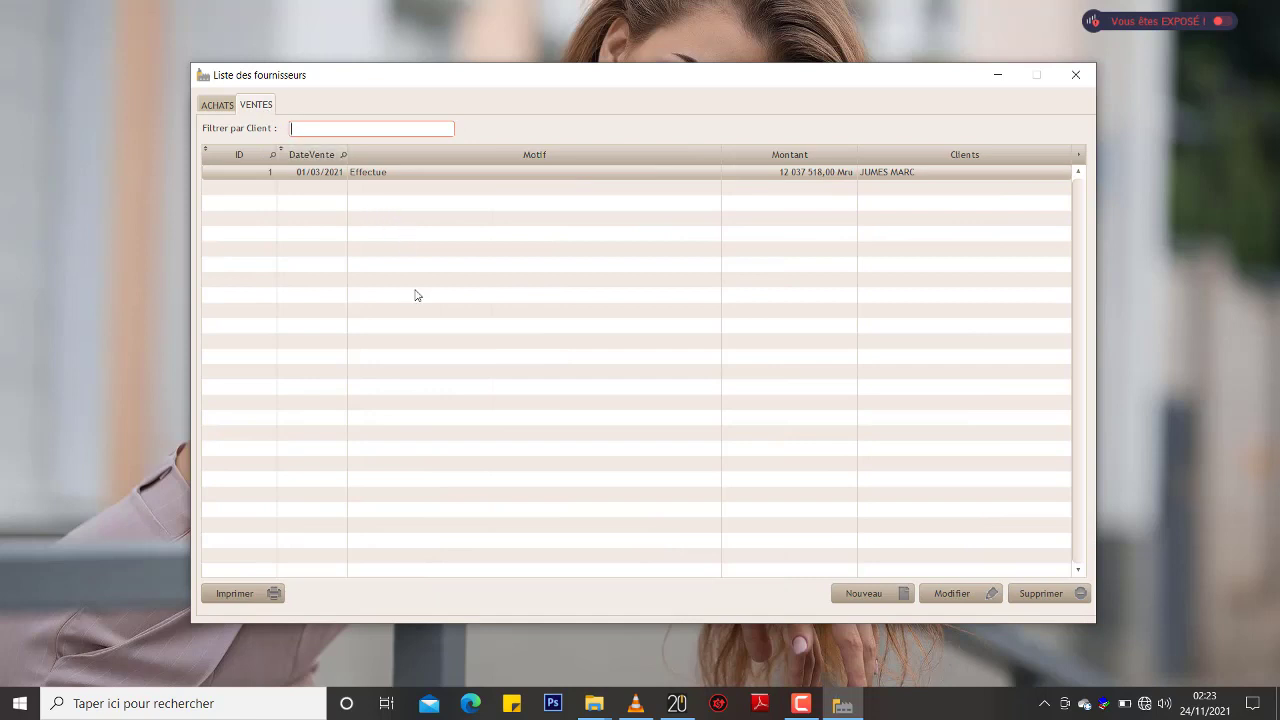
left_click(394, 172)
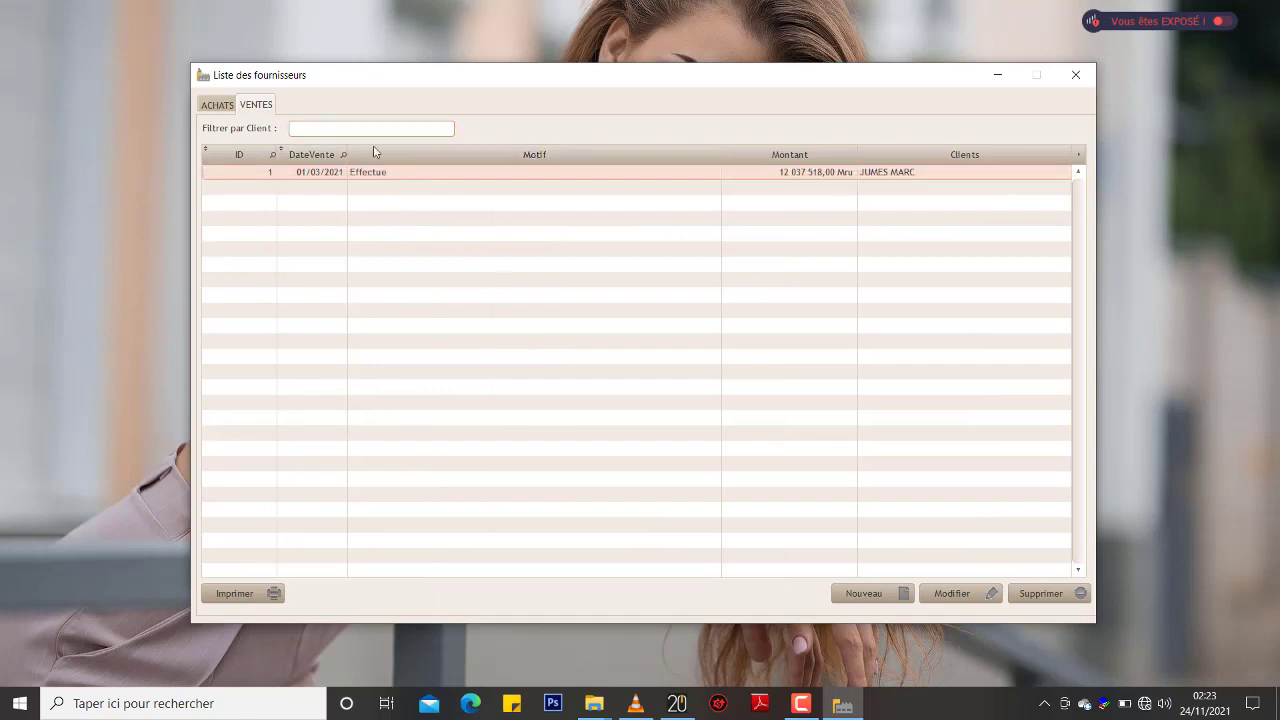
left_click(217, 105)
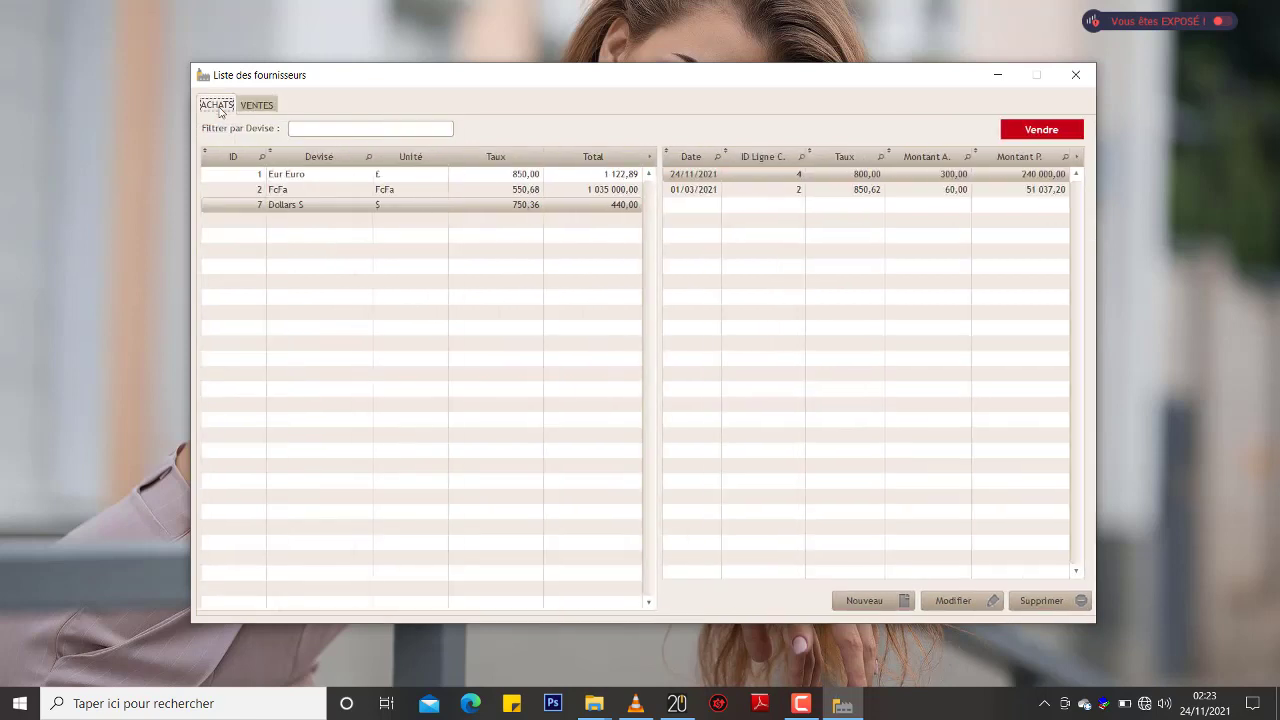
left_click(270, 107)
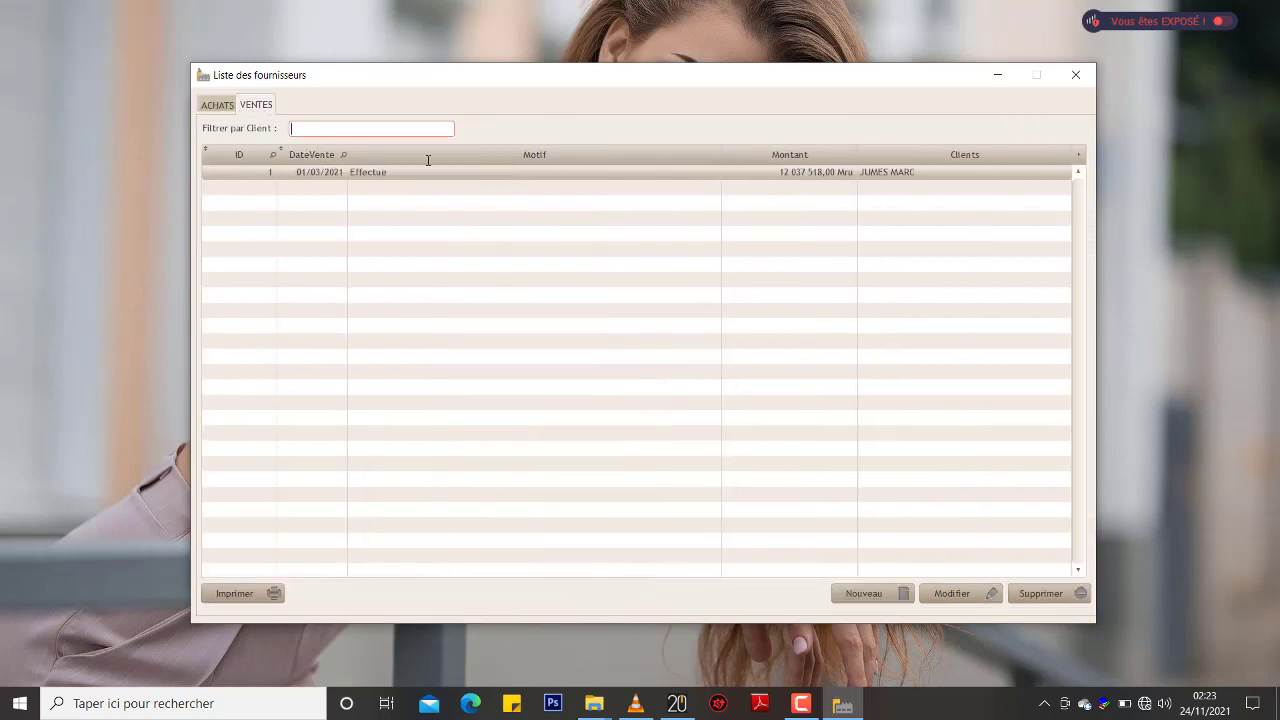
left_click(1072, 77)
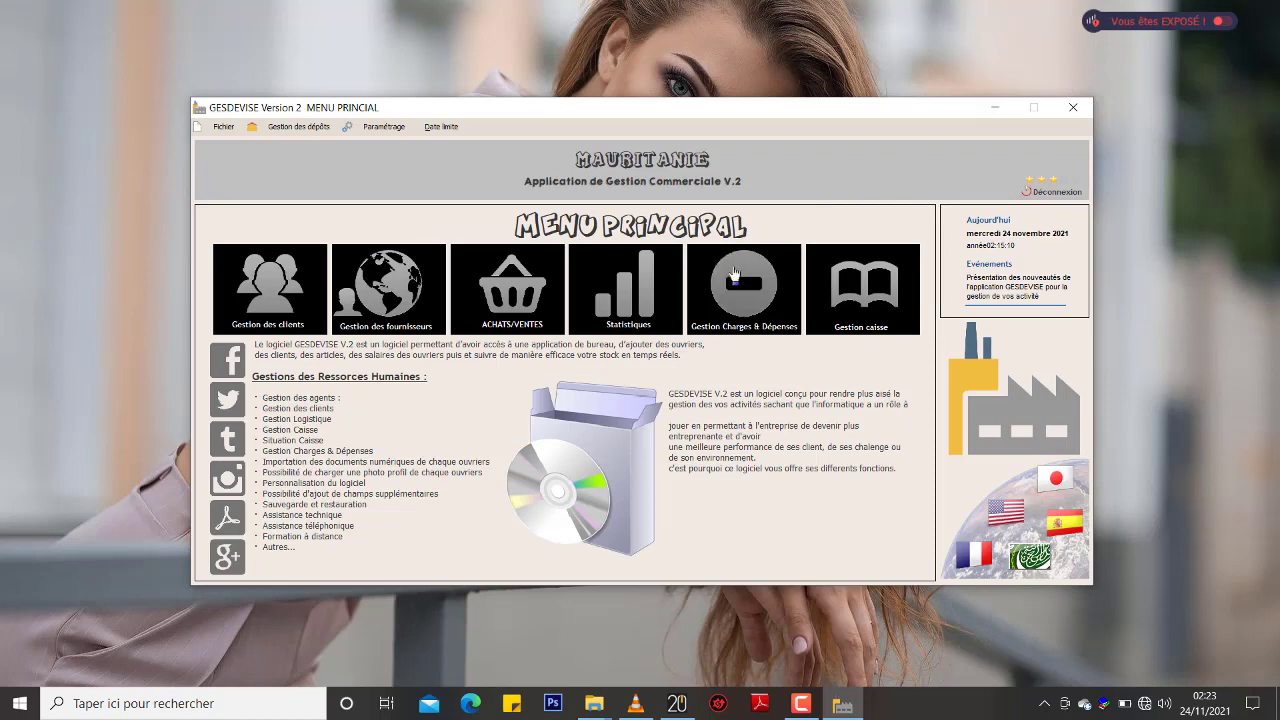
left_click(520, 296)
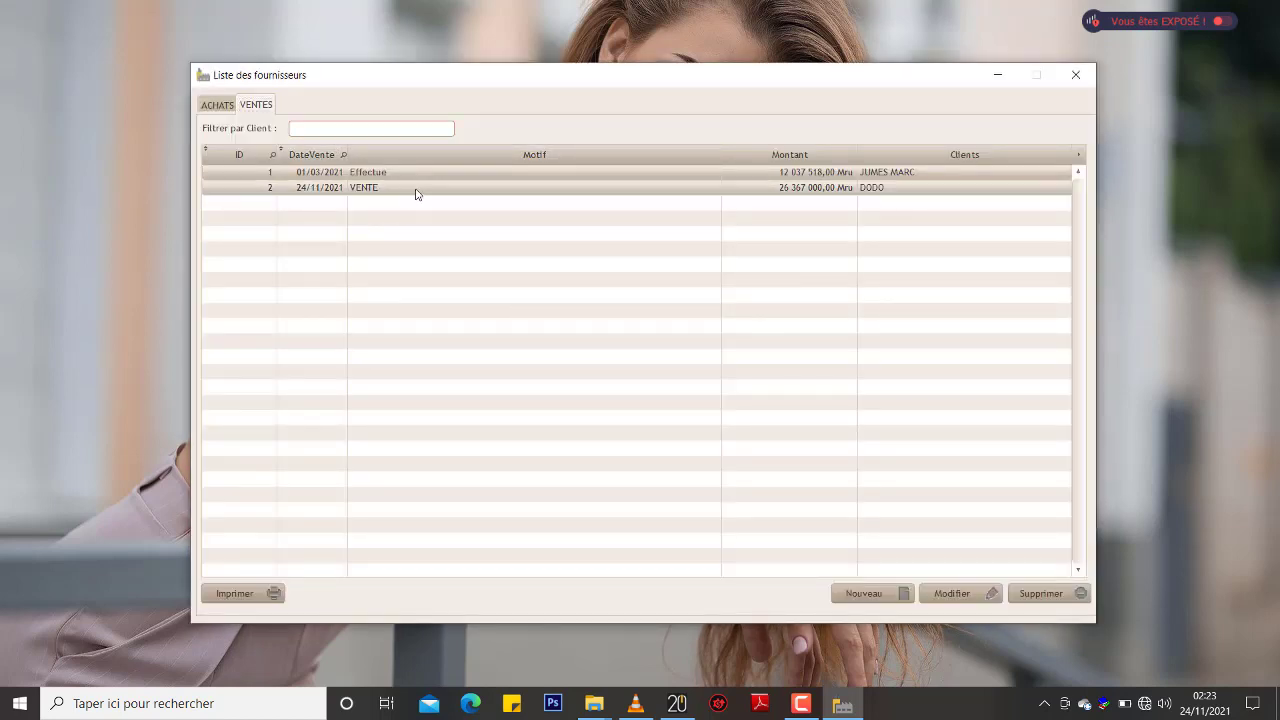
left_click(443, 177)
left_click(433, 188)
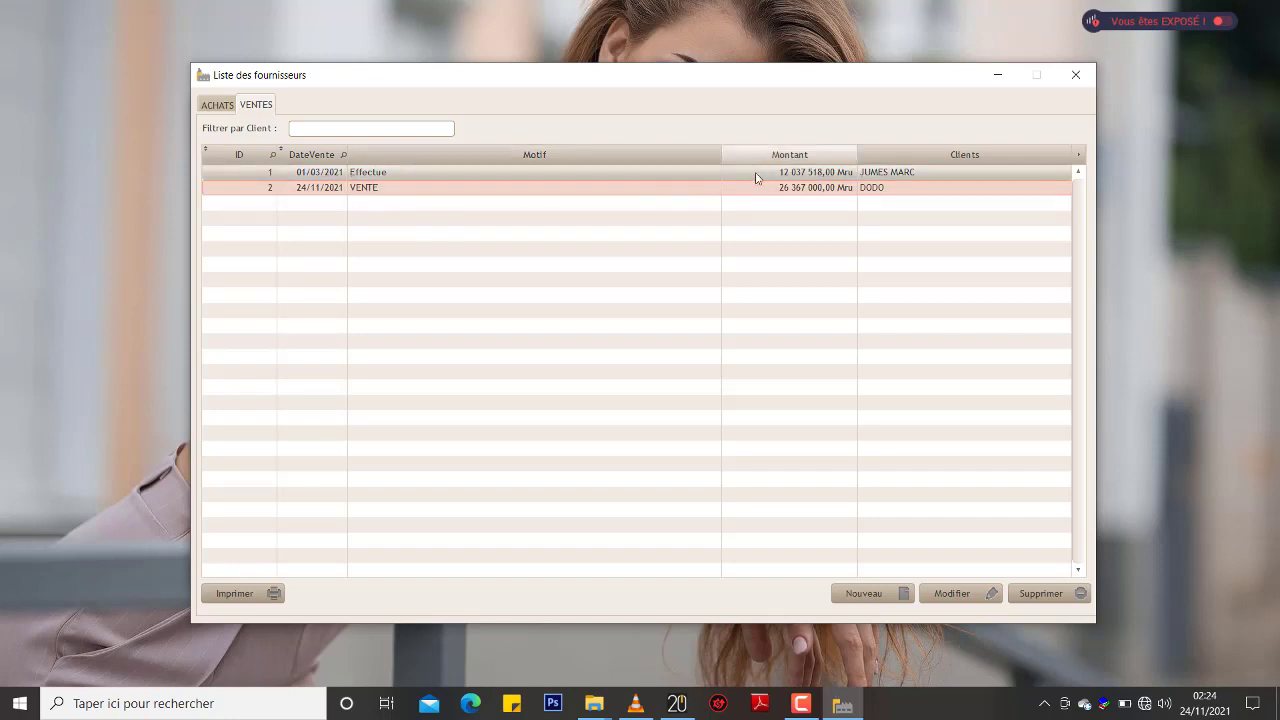
left_click(1075, 74)
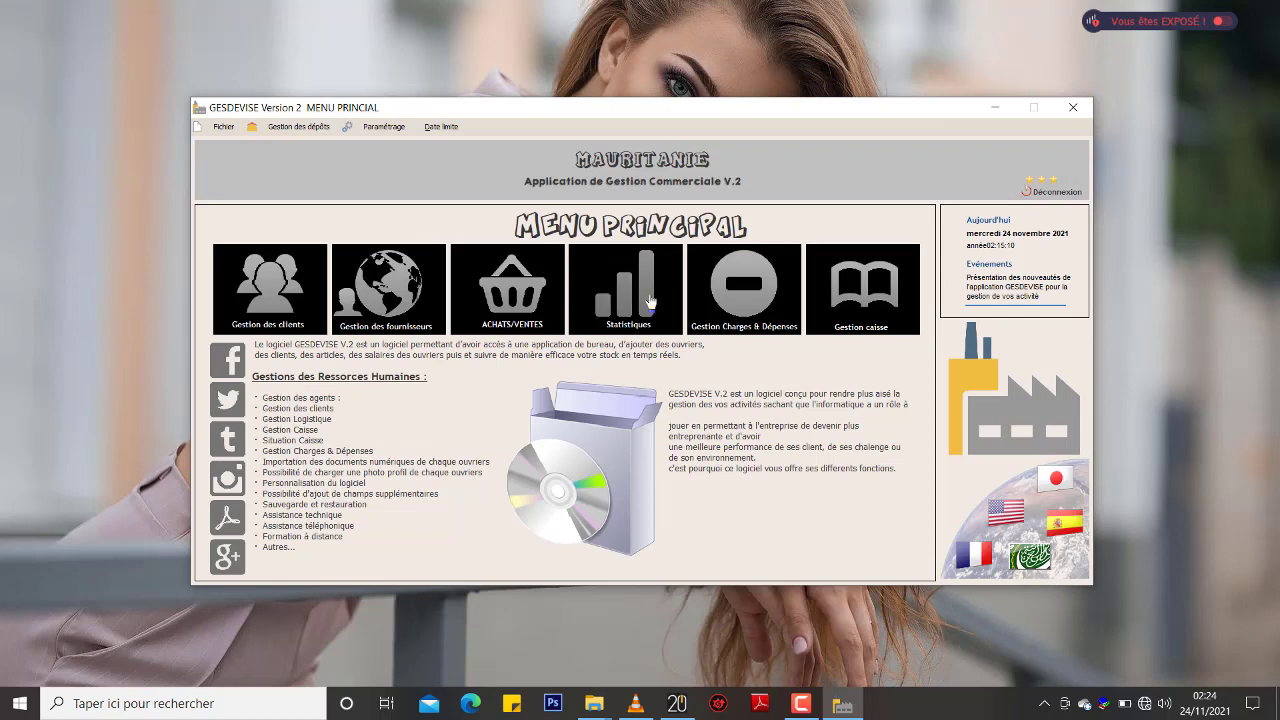
Step: Preview the printable invoice of the 01/03/2021 sale, and close the preview and the sales records
left_click(509, 302)
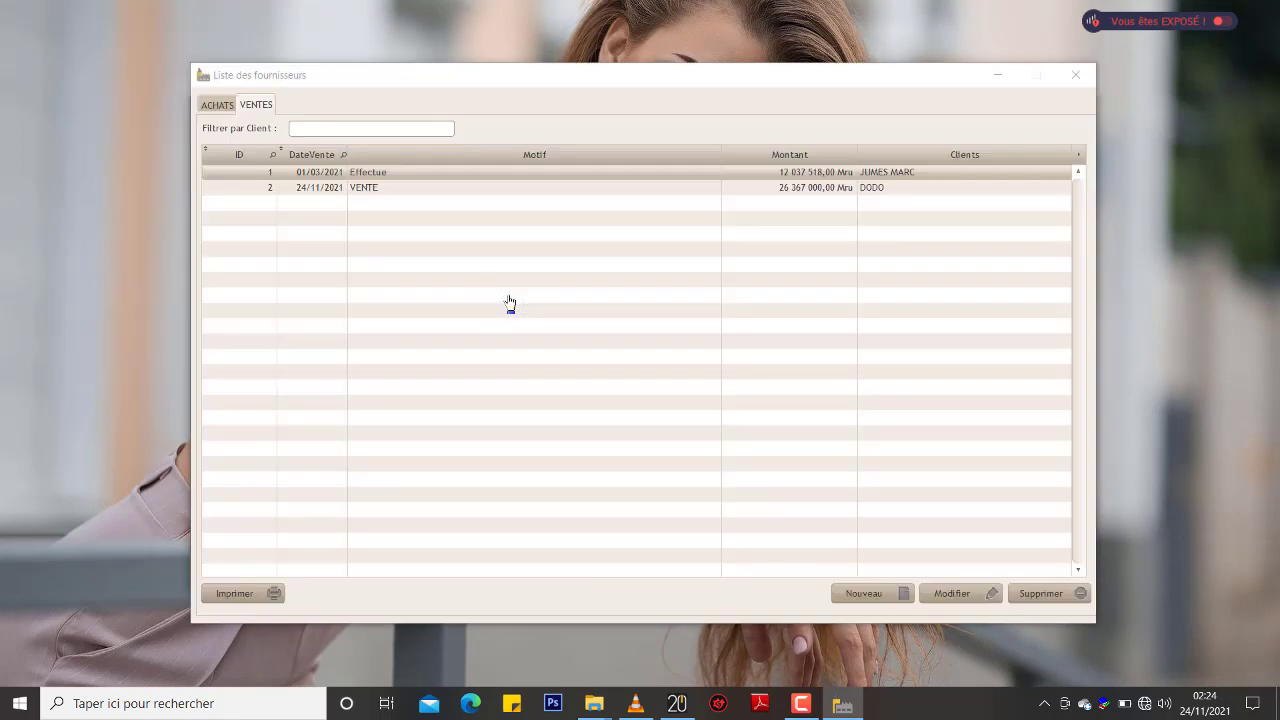
left_click(266, 597)
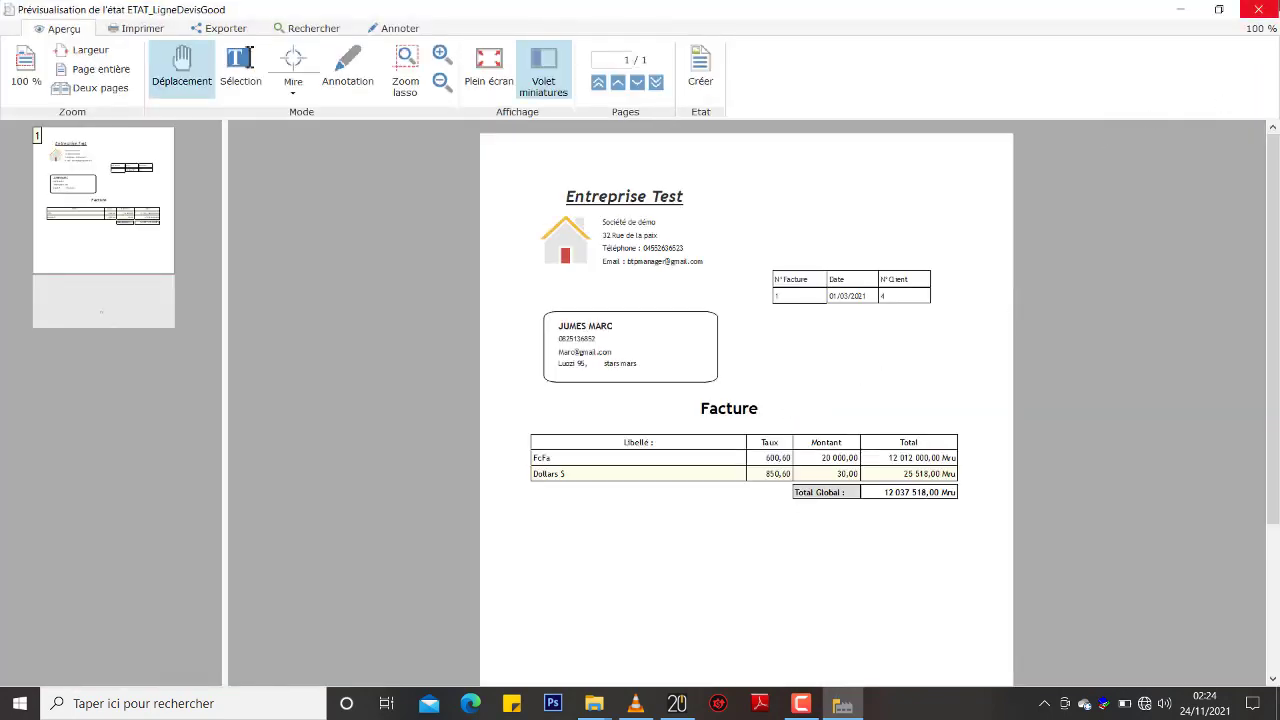
left_click(1258, 9)
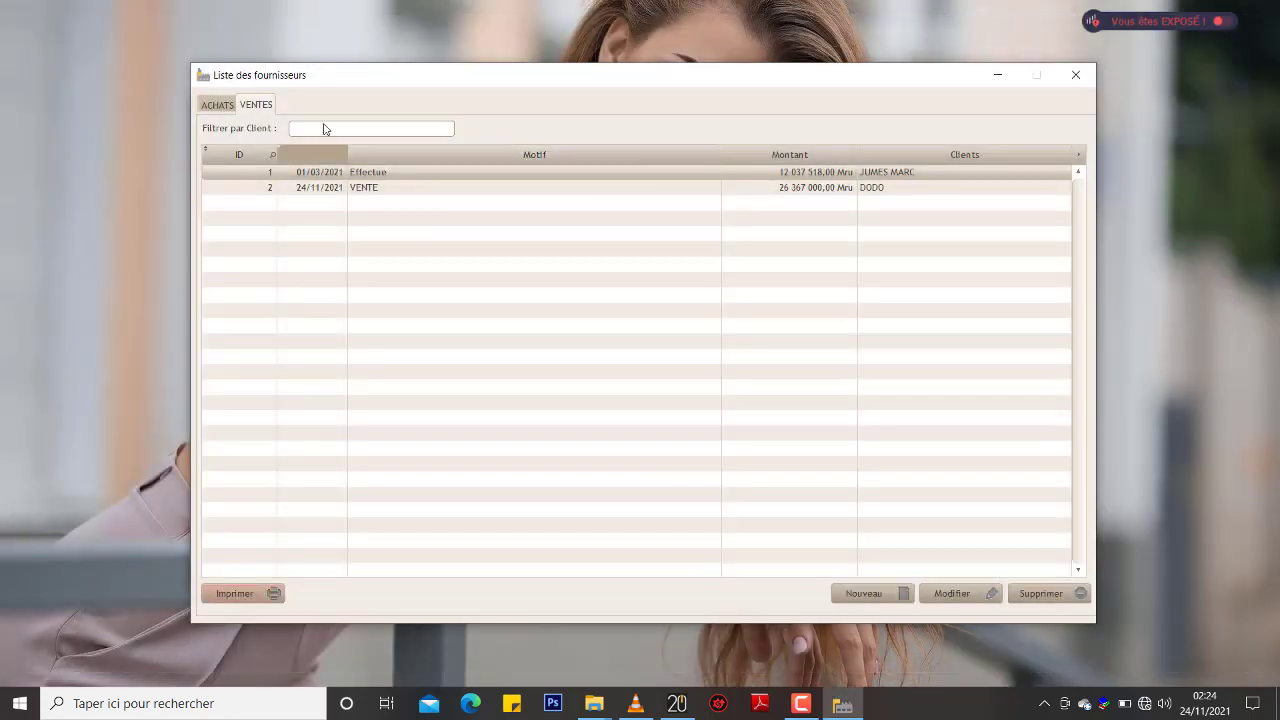
left_click(1075, 74)
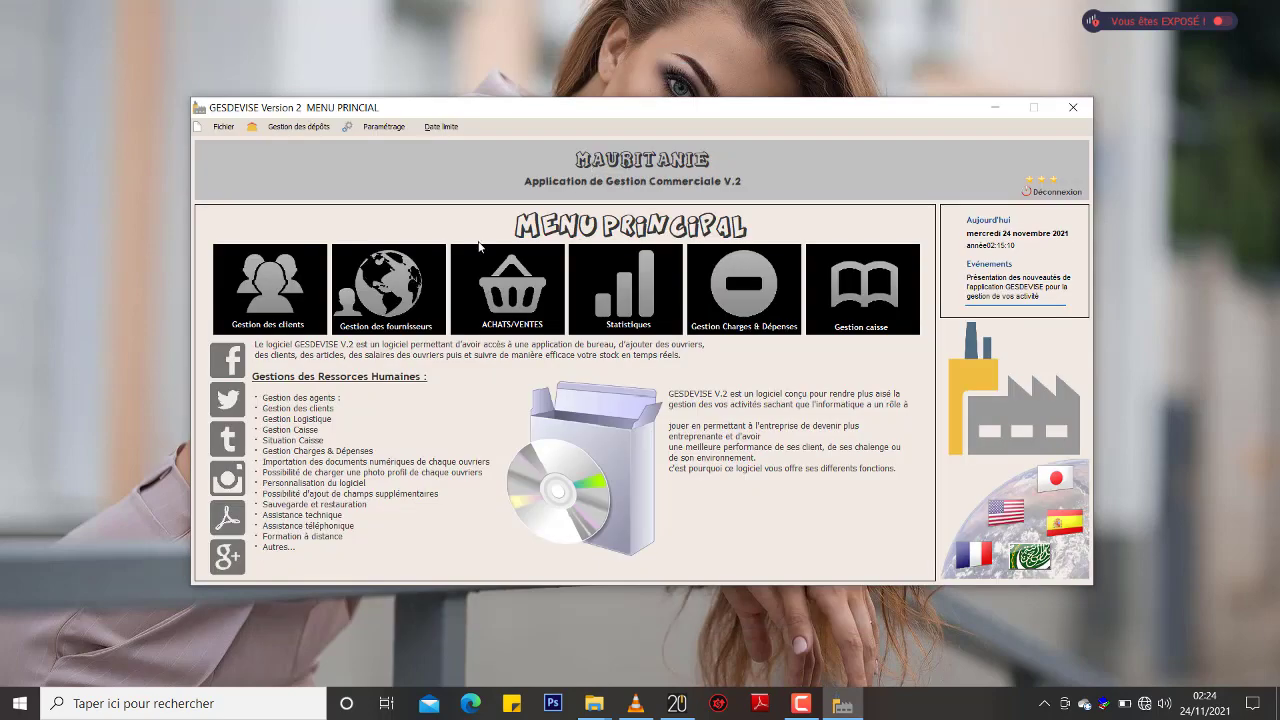
Step: Examine the purchase and sales statistics charts by currency, and return to the main menu
left_click(628, 305)
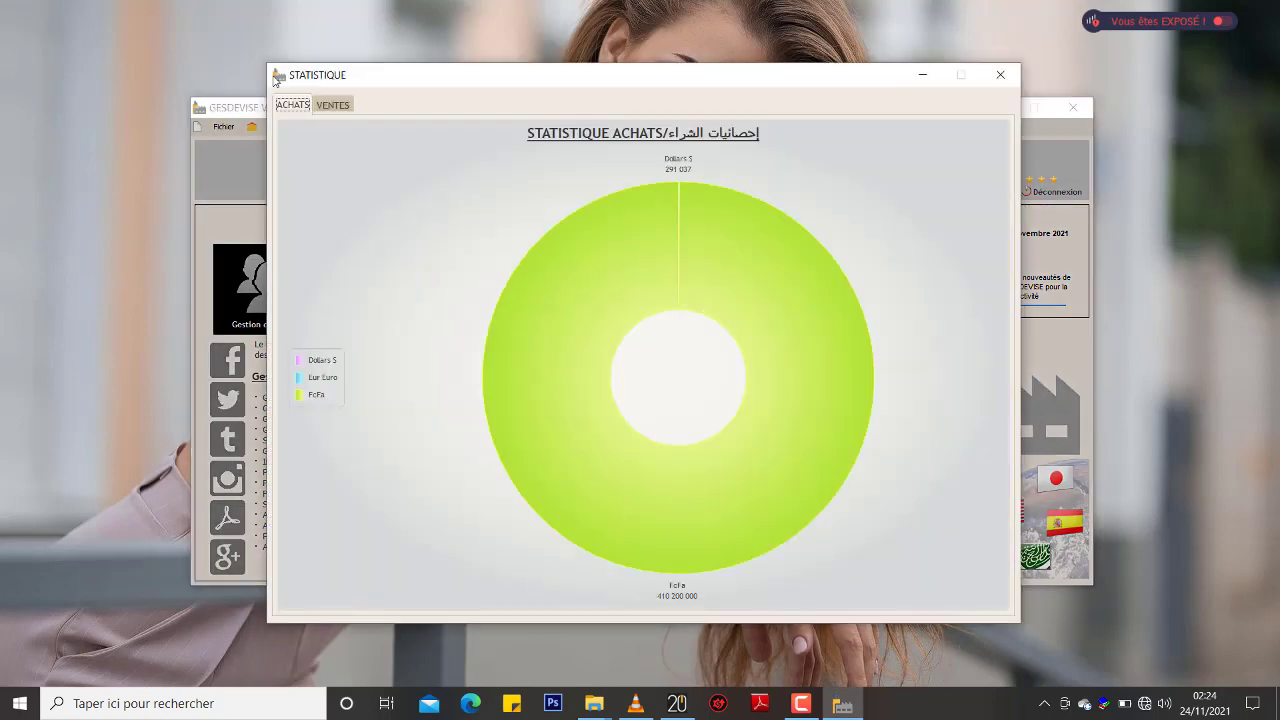
left_click(338, 112)
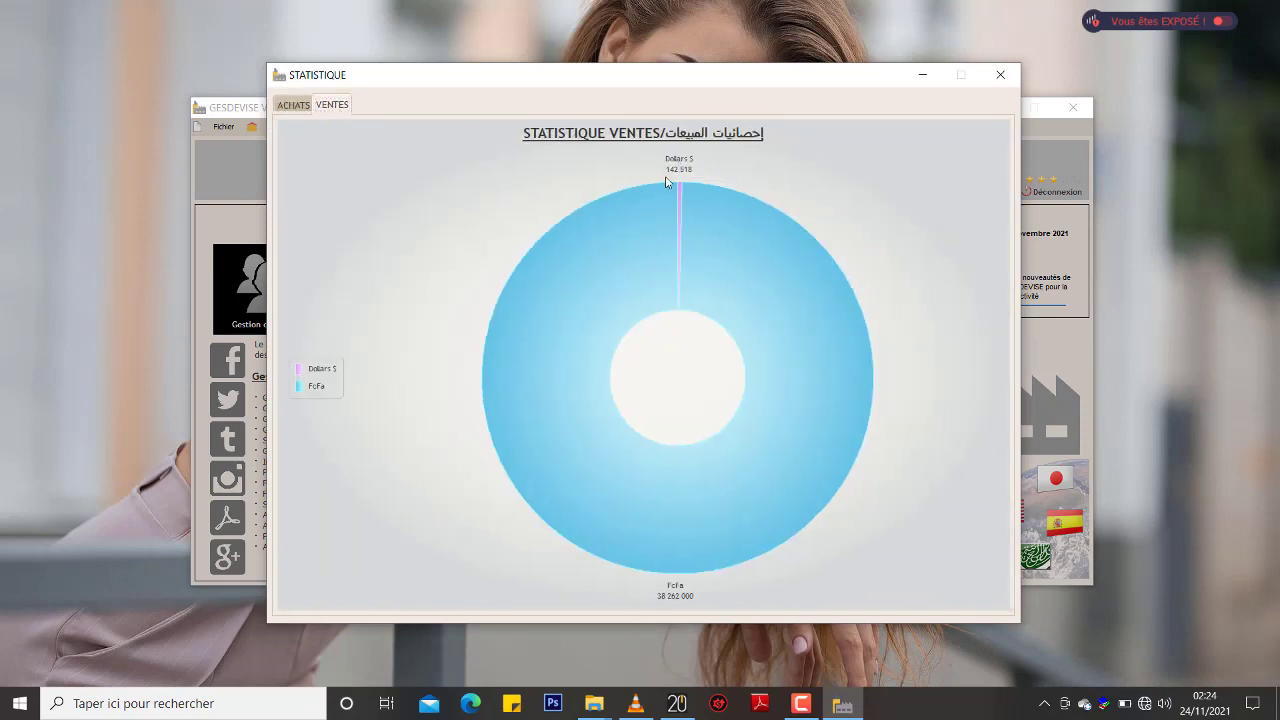
mouse_move(668, 525)
left_click(1001, 75)
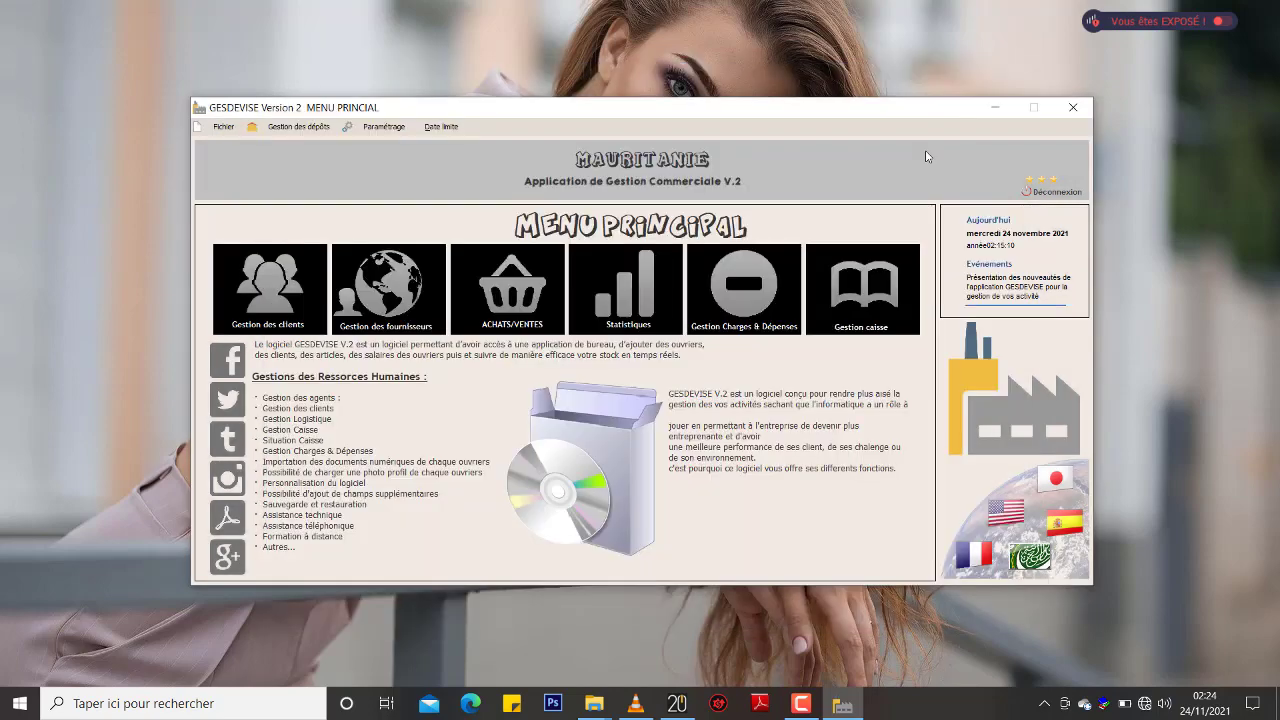
Step: Start a new expense in the charges and expenses list, with type Paiement carburant and an amount of 15 000 Mru
left_click(787, 304)
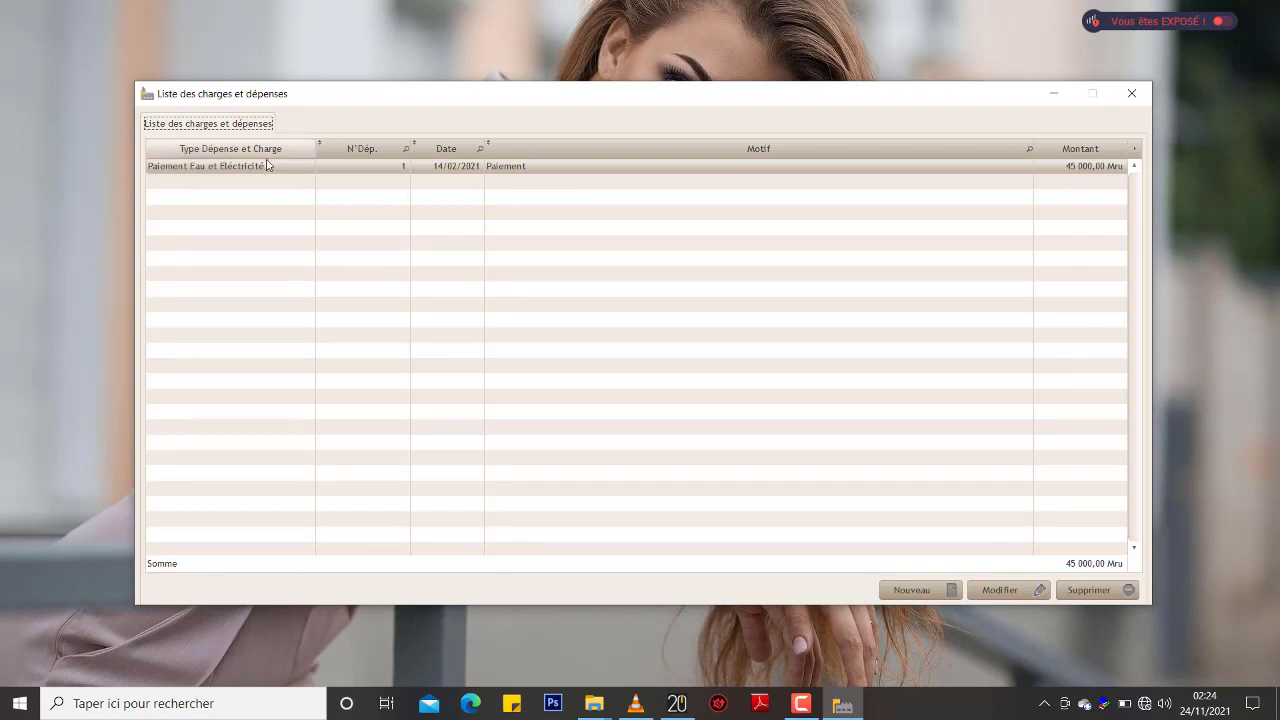
left_click(267, 166)
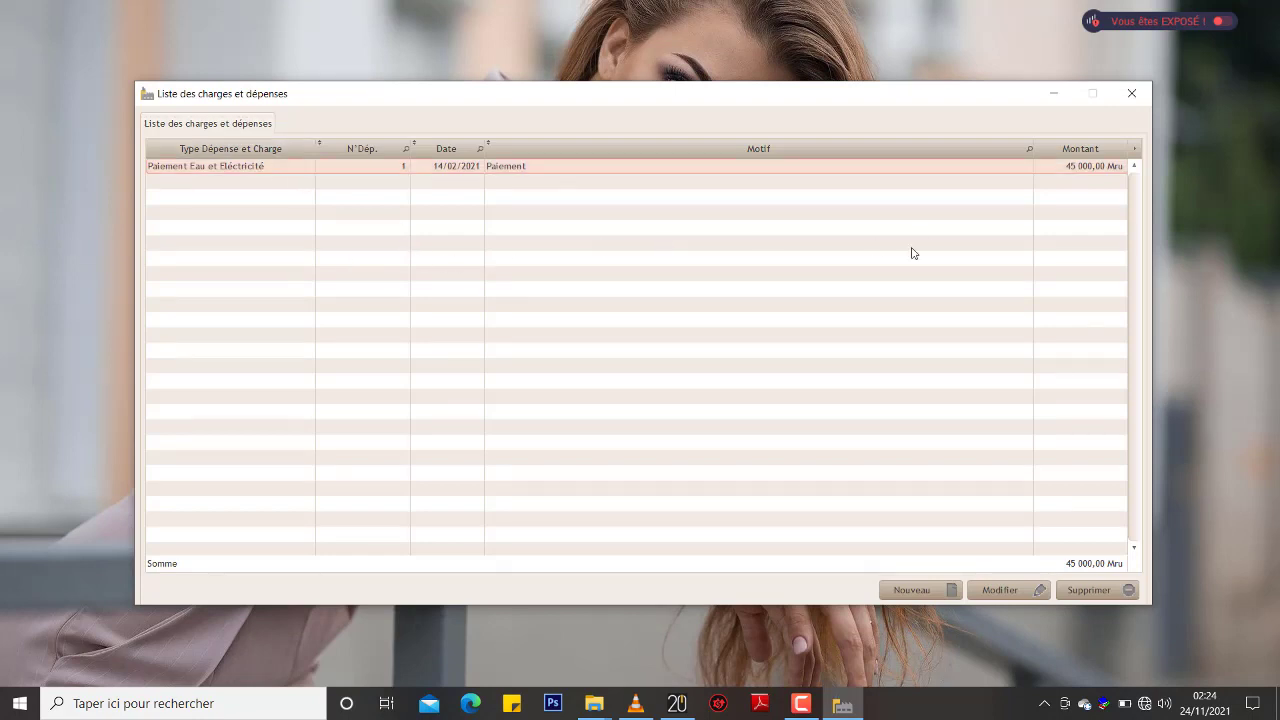
left_click(950, 589)
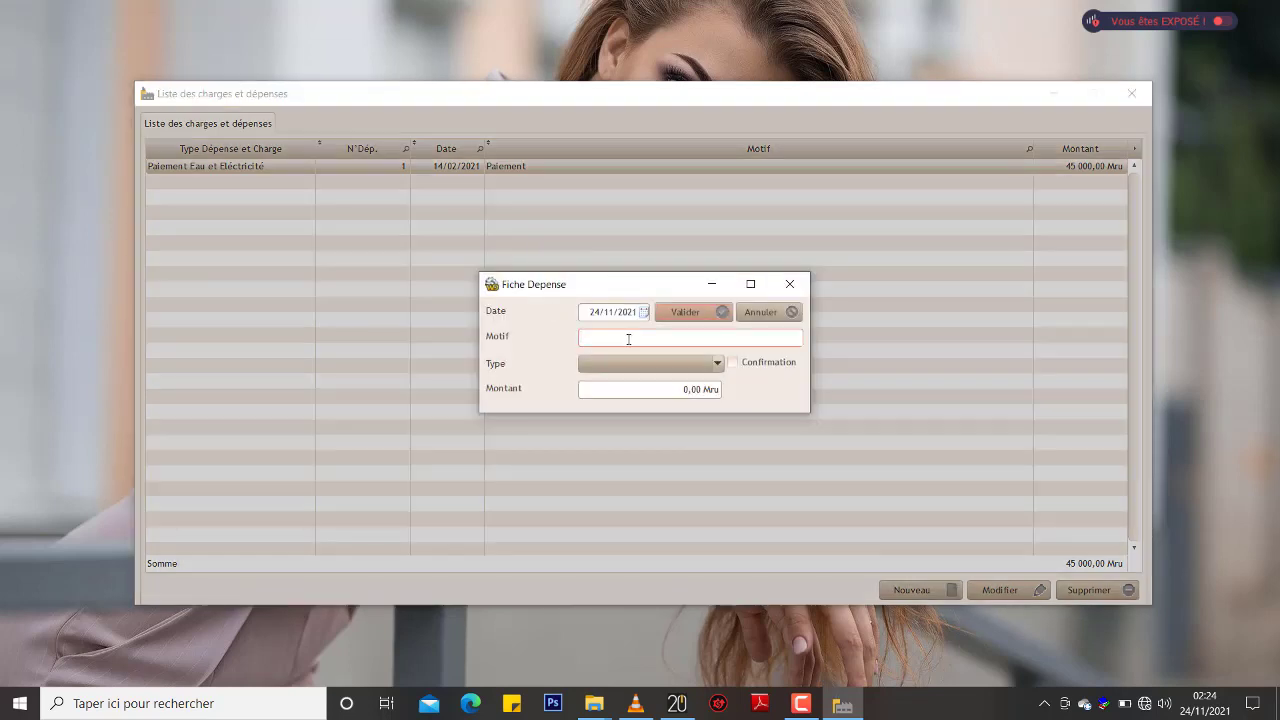
left_click(628, 360)
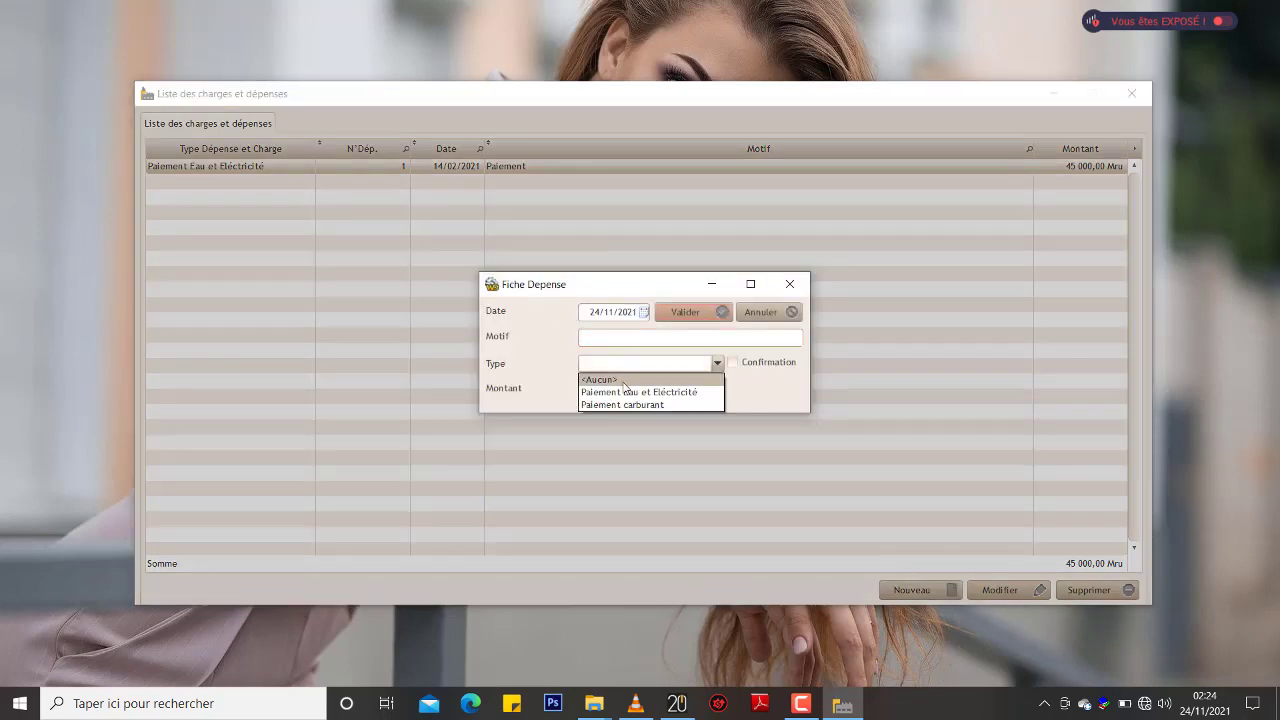
left_click(621, 405)
left_click(712, 389)
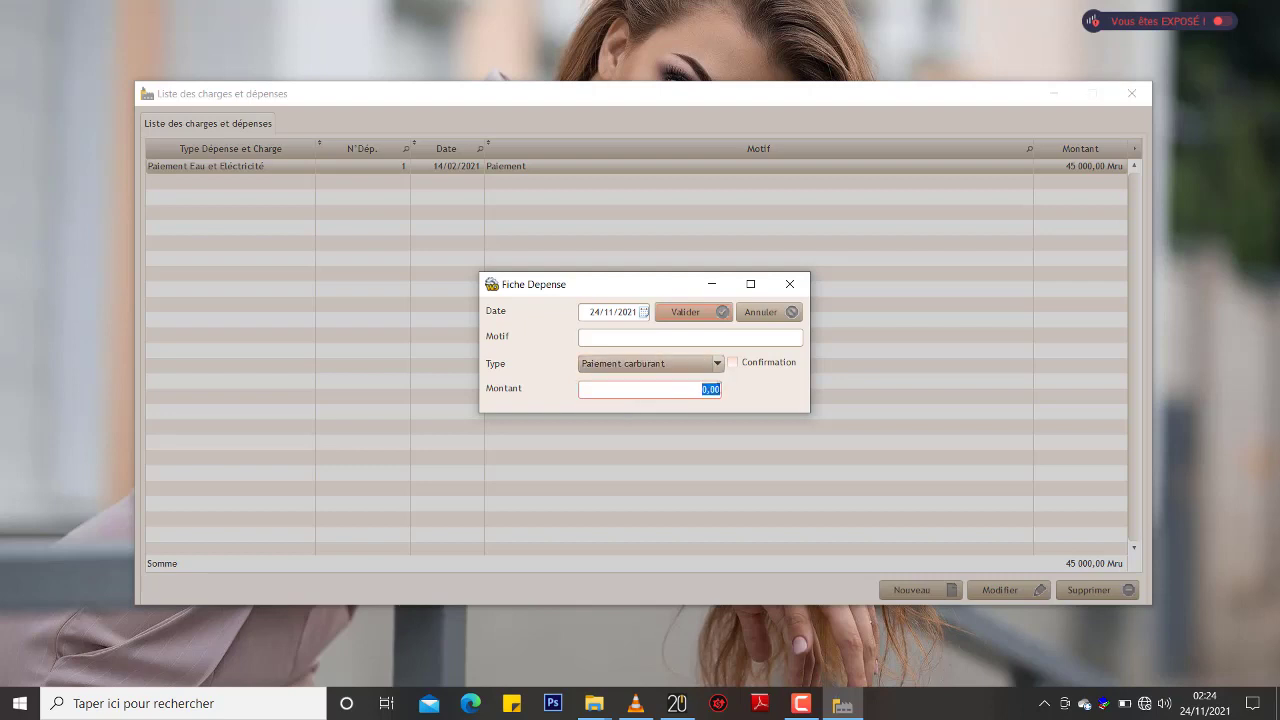
type("15000")
Step: Enter Achat carburant as the expense's motif, tick its confirmation, validate it, and close the expenses list
left_click(721, 338)
left_click(745, 364)
left_click(709, 340)
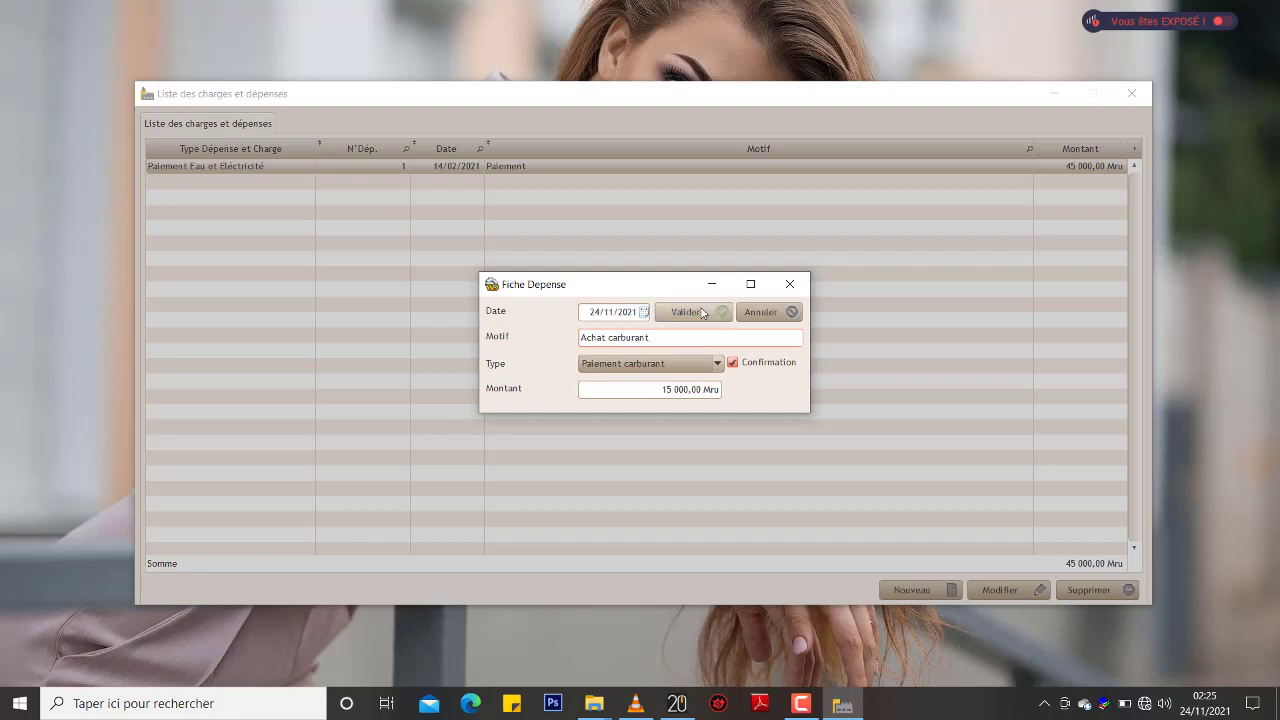
left_click(703, 313)
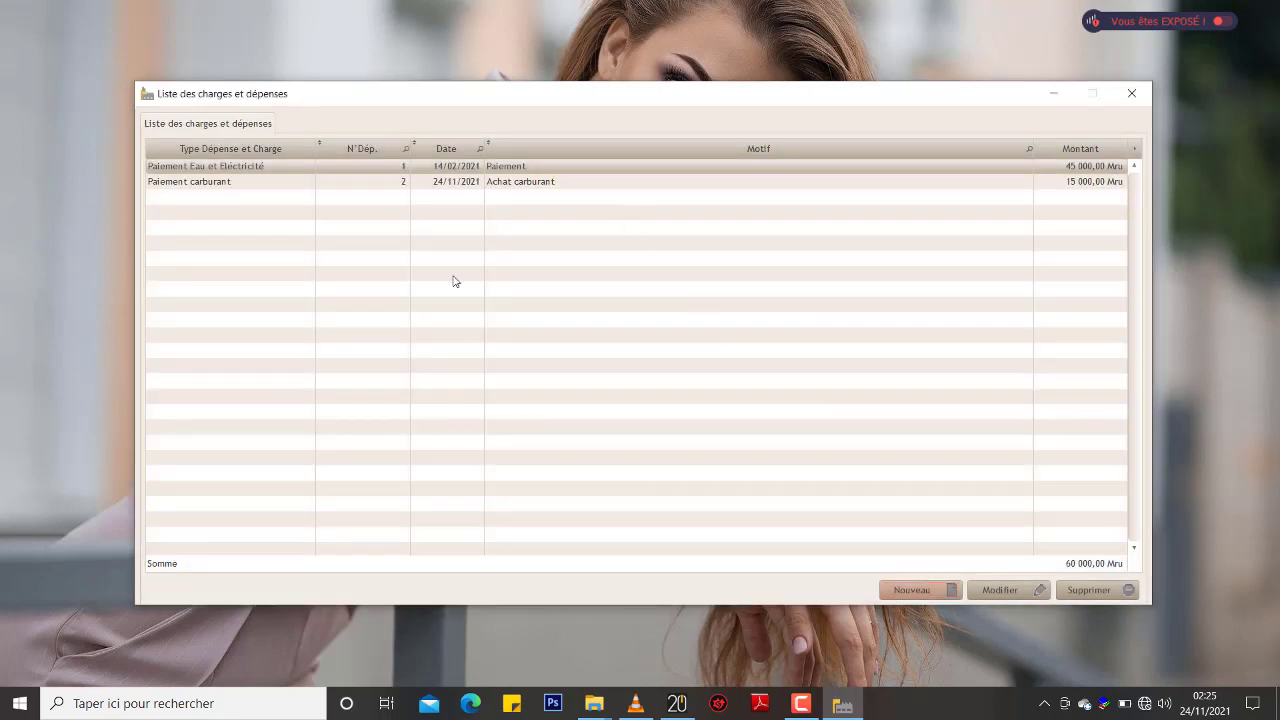
left_click(1133, 93)
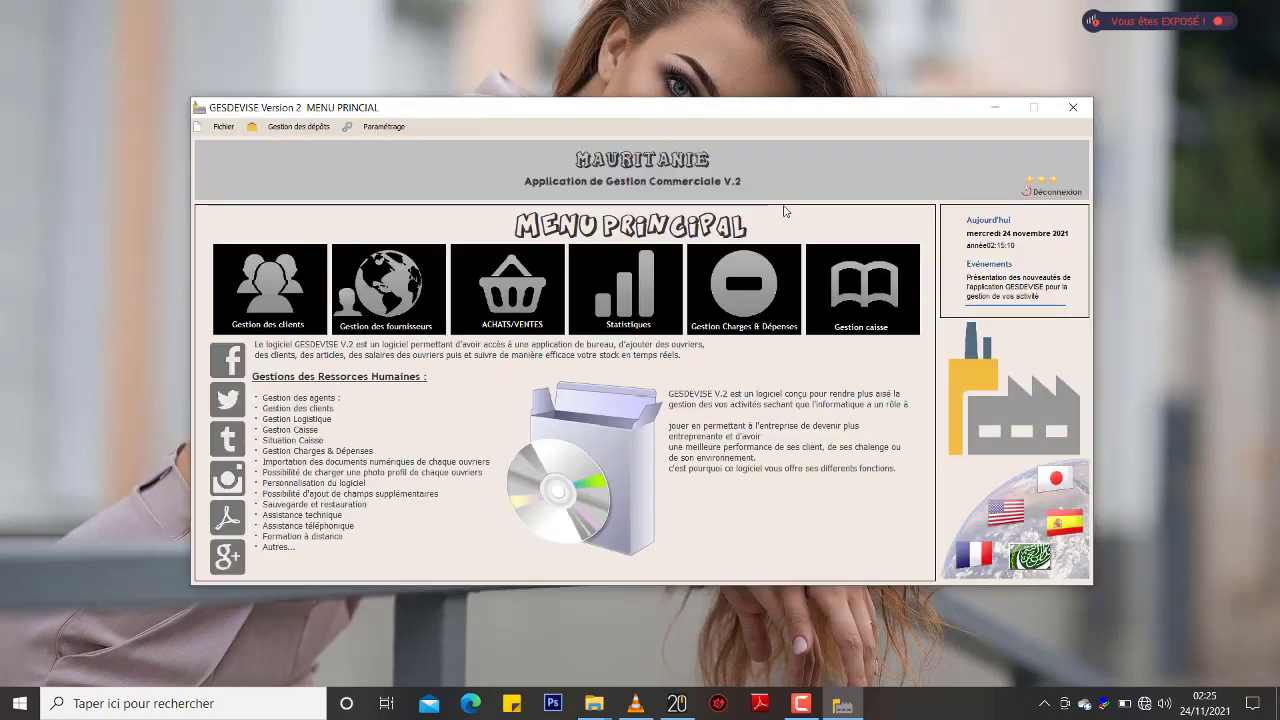
Step: Review the cash situation's entries and expenses, calculate the cash remaining after disbursements, and return to the main menu
left_click(875, 308)
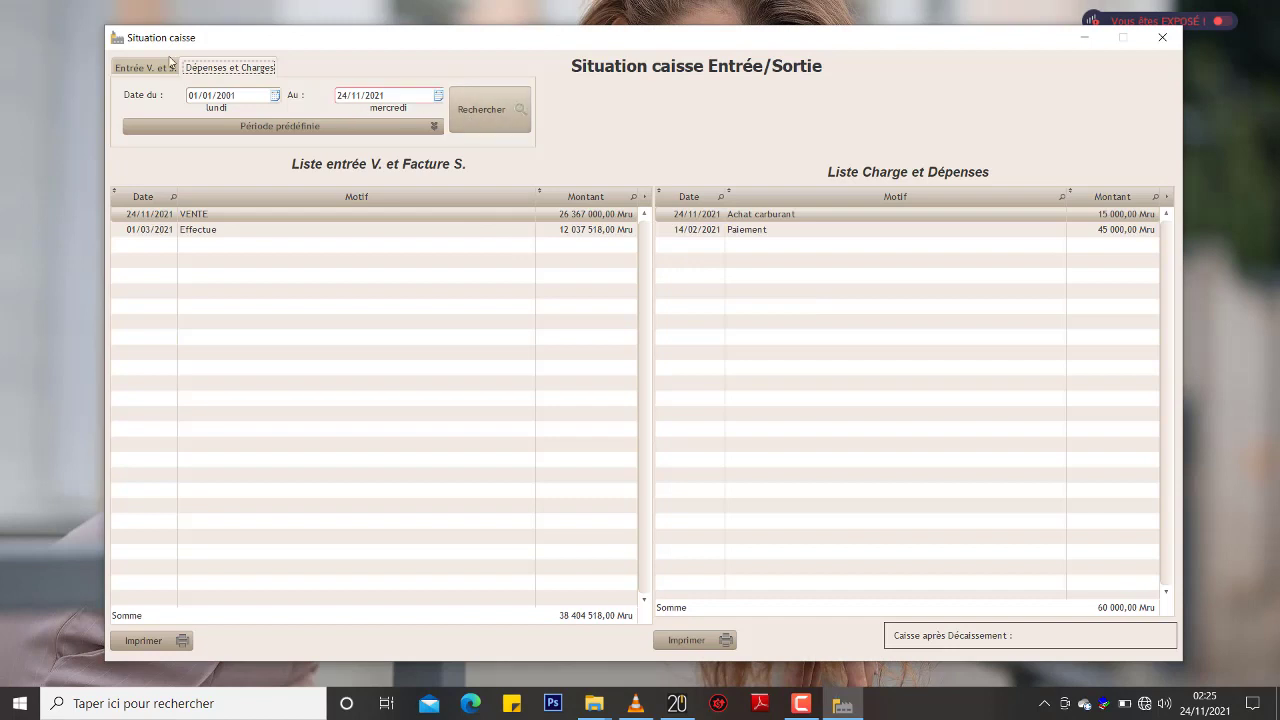
left_click(145, 69)
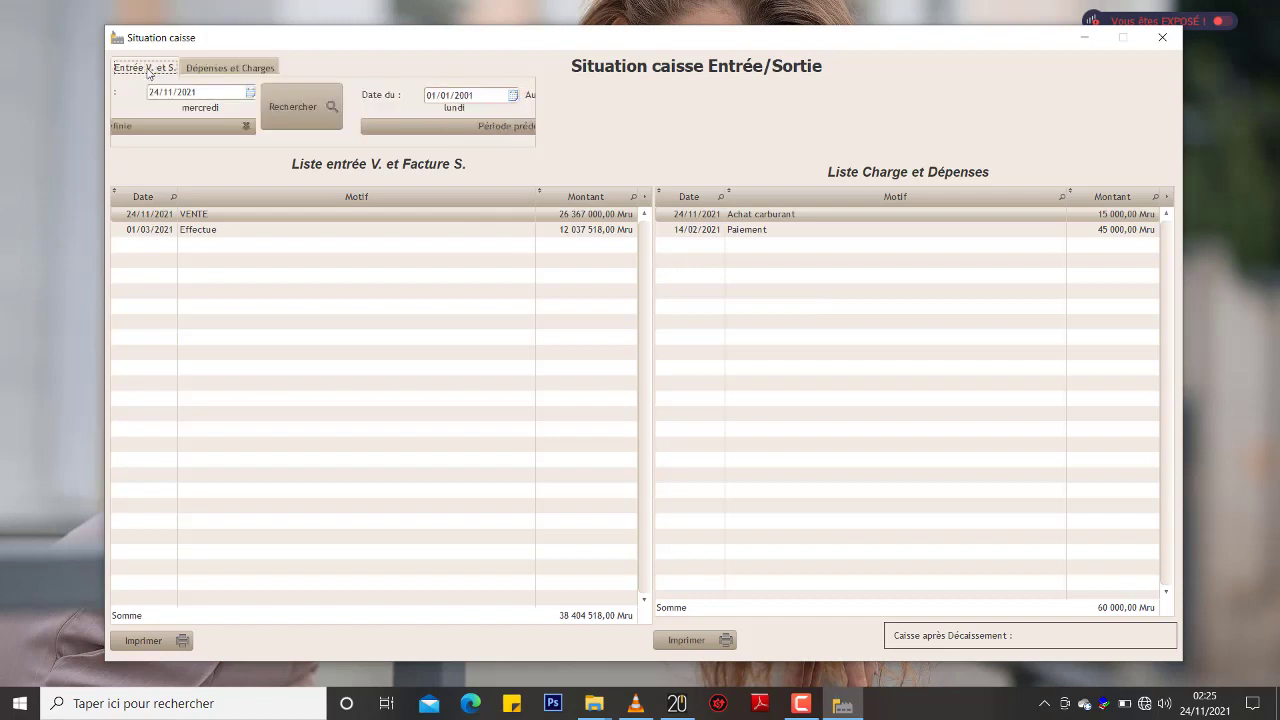
left_click(241, 69)
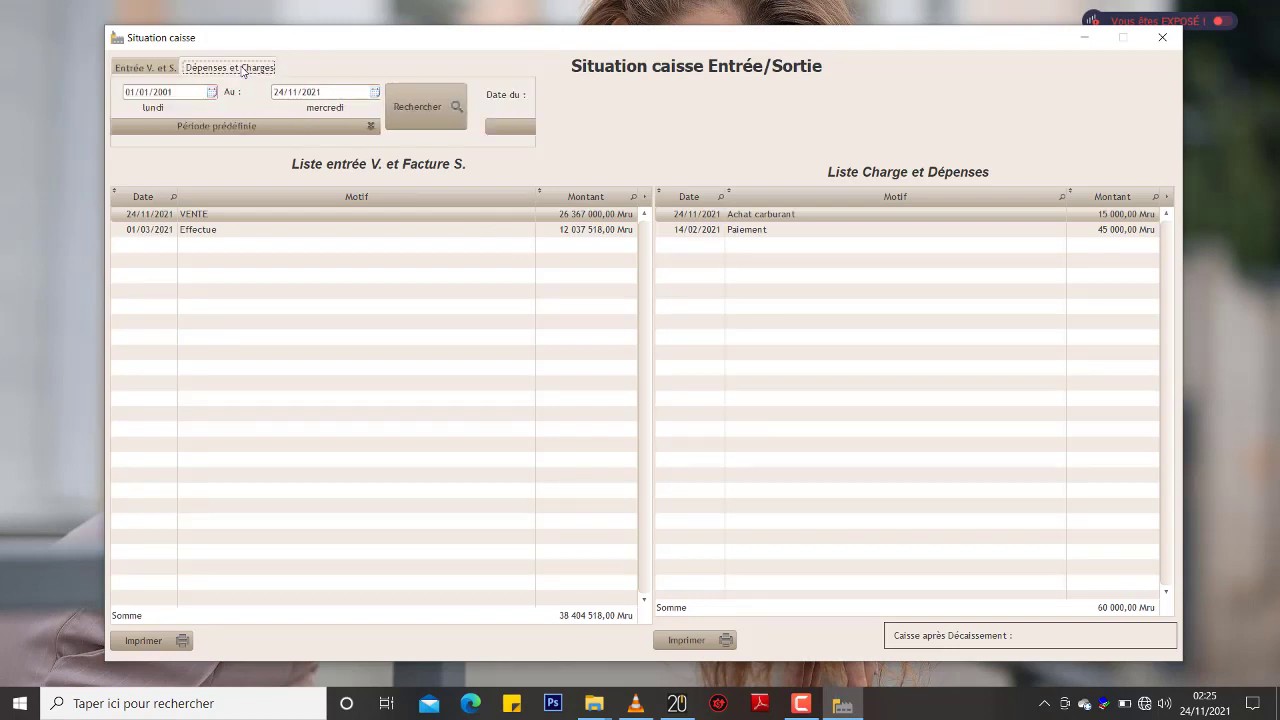
left_click(525, 108)
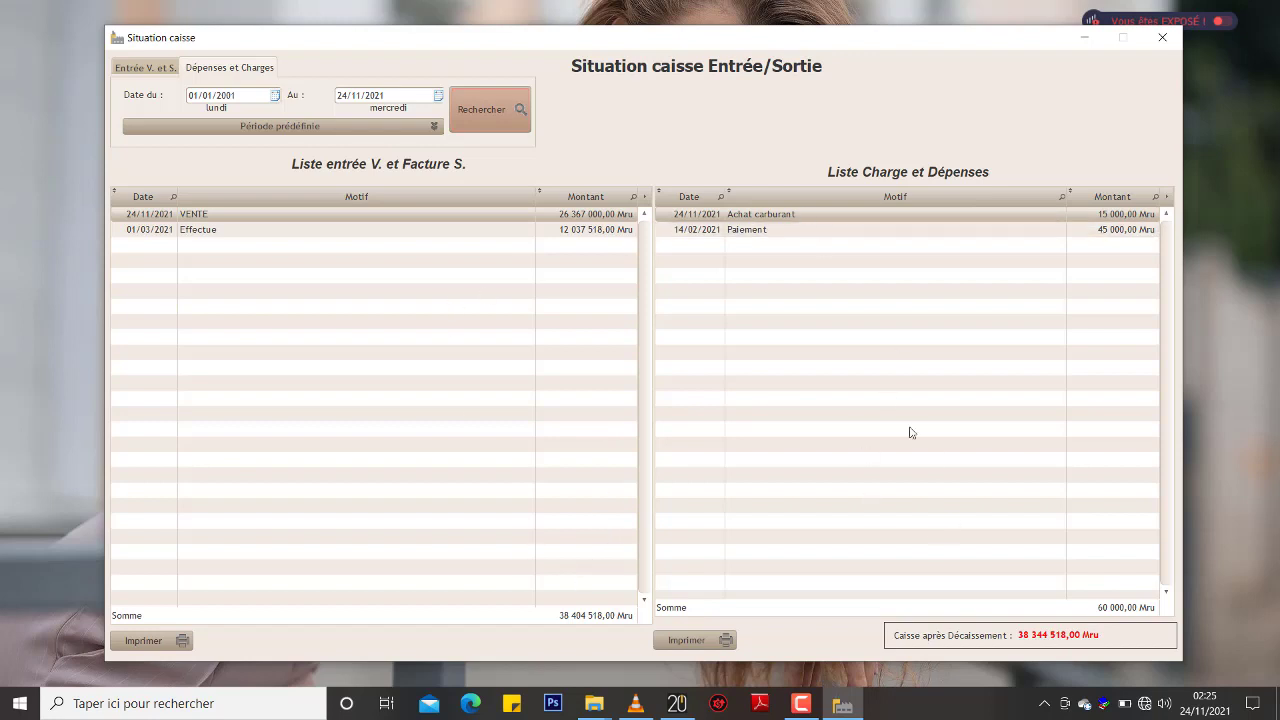
left_click(684, 640)
left_click(1160, 40)
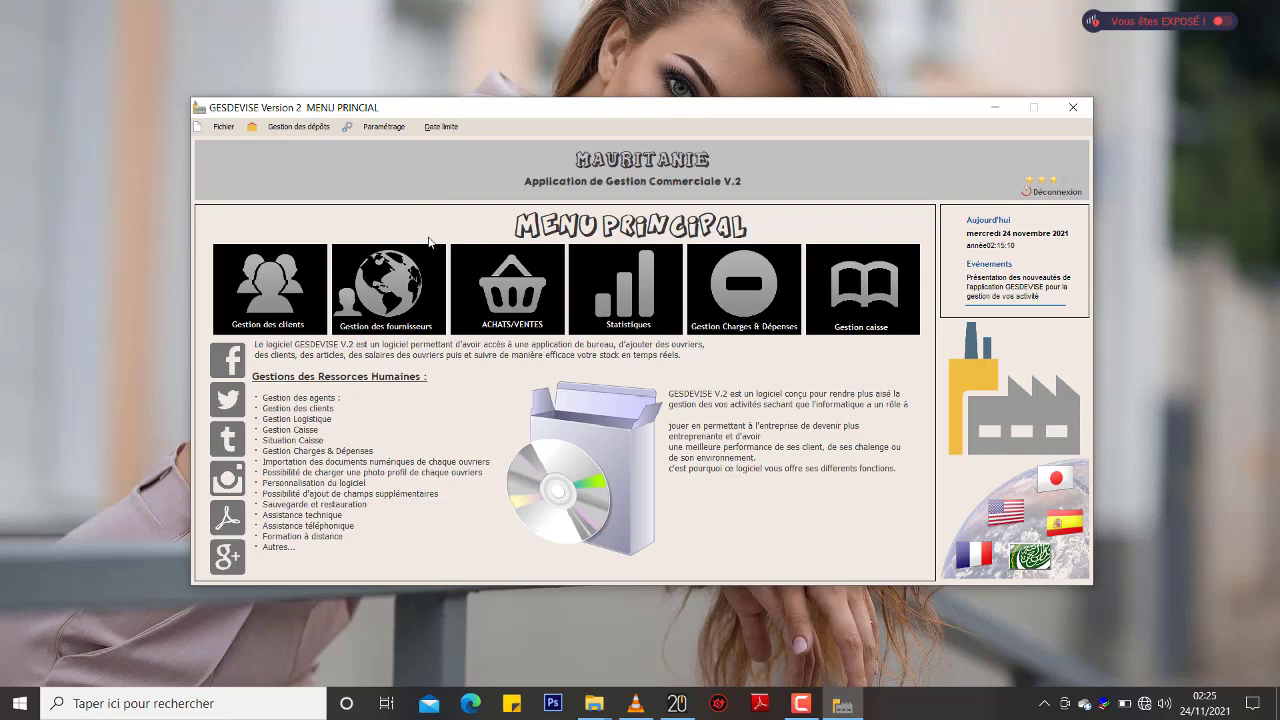
Step: Open the deposits list and view the deposit movements of the third listed client, followed by the first
left_click(299, 127)
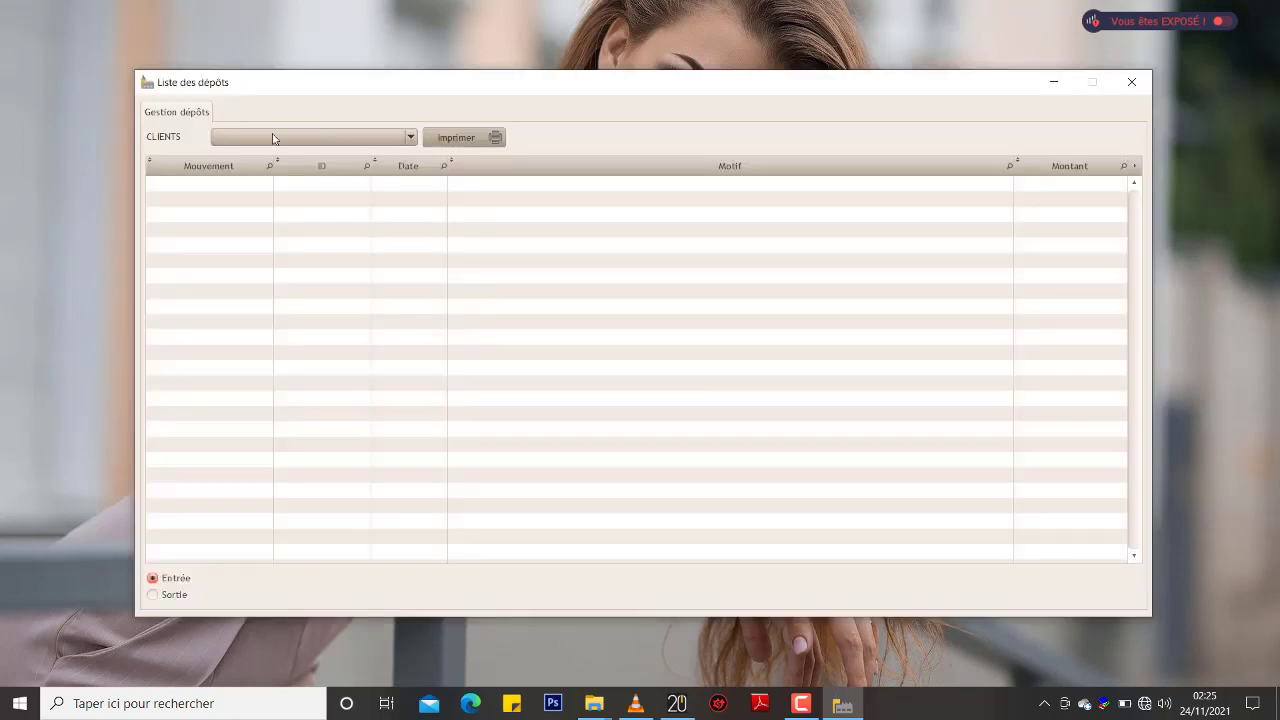
left_click(234, 143)
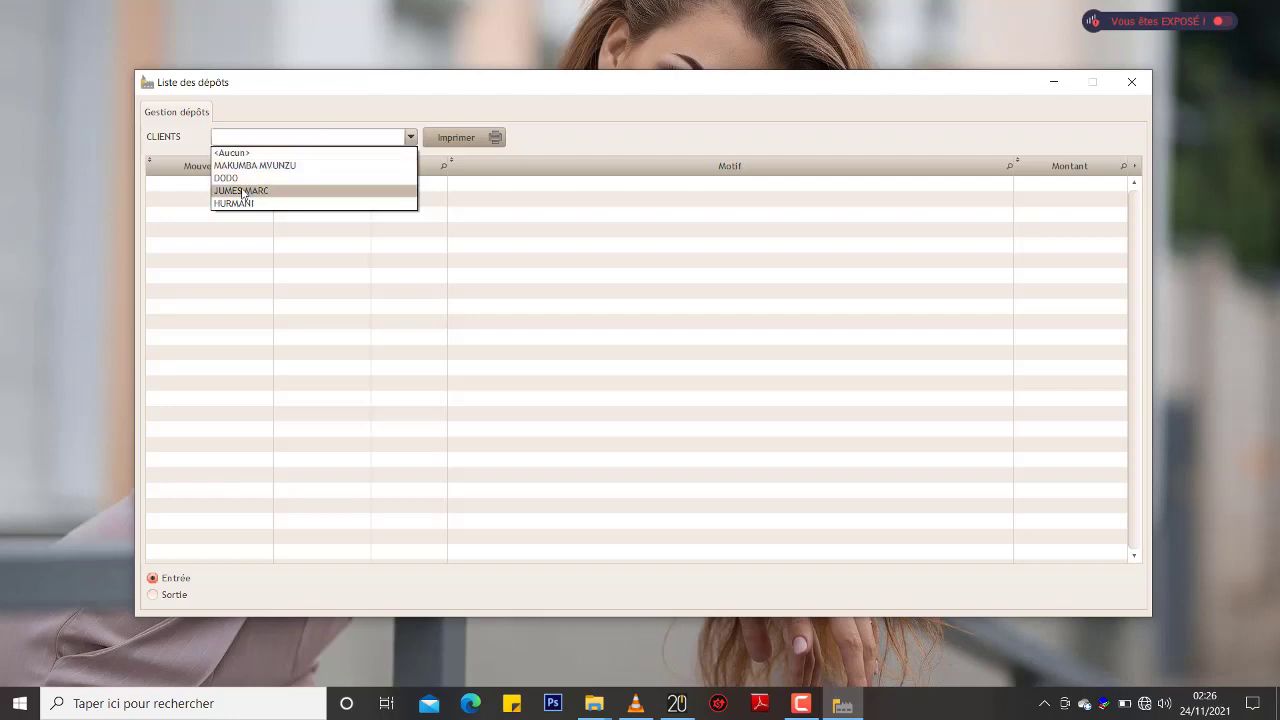
left_click(243, 190)
left_click(260, 140)
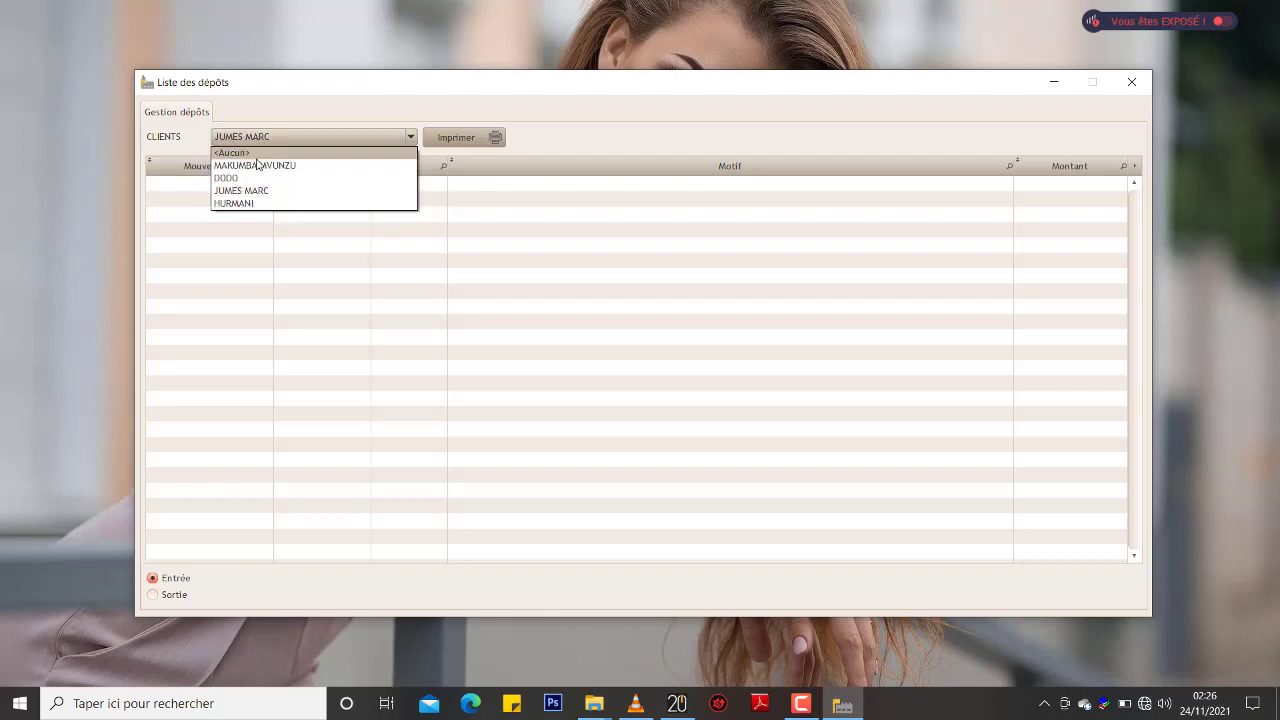
left_click(300, 163)
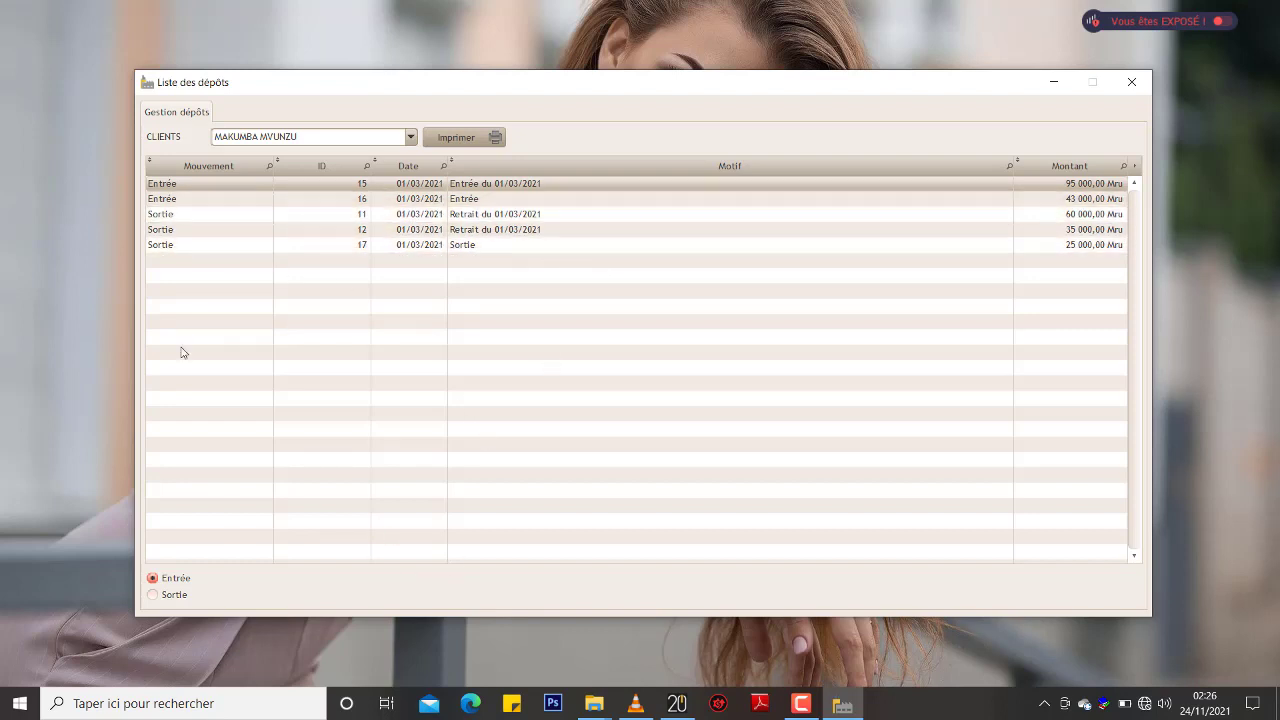
Step: Filter the deposits list to the second listed client, try the Sortie movement type, and select Entrée
left_click(252, 140)
left_click(250, 157)
key("Down")
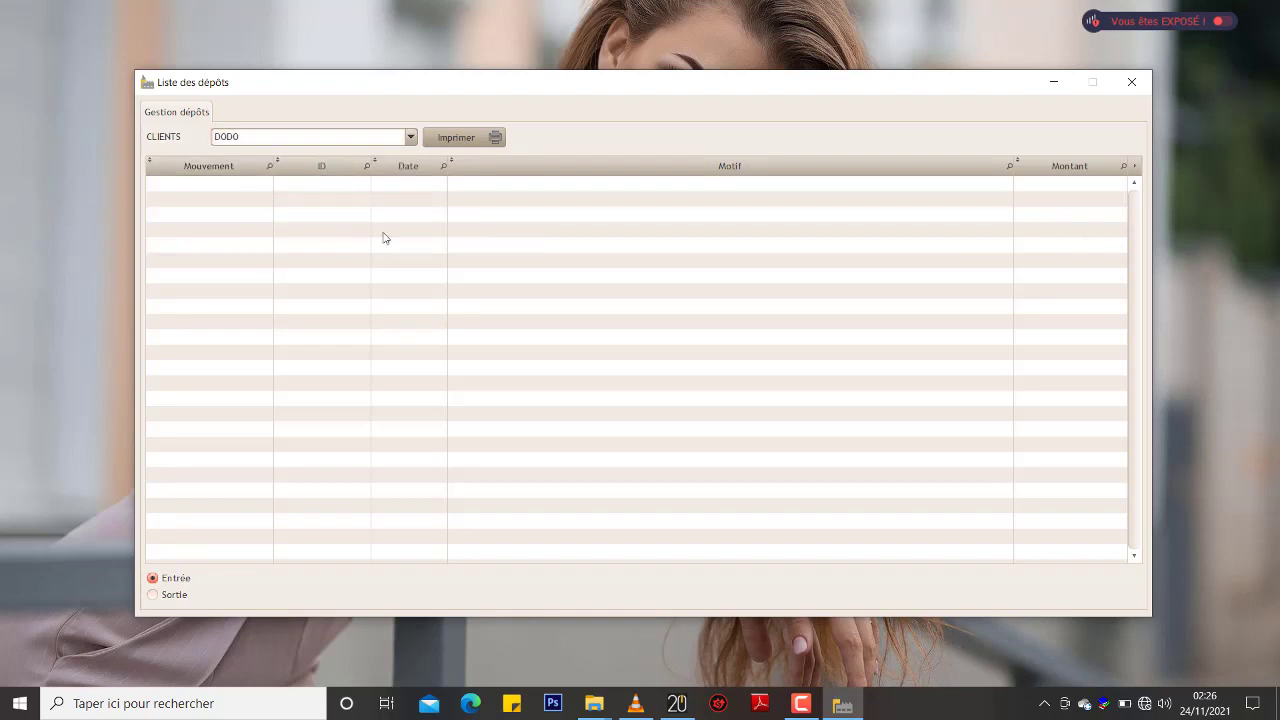
left_click(168, 597)
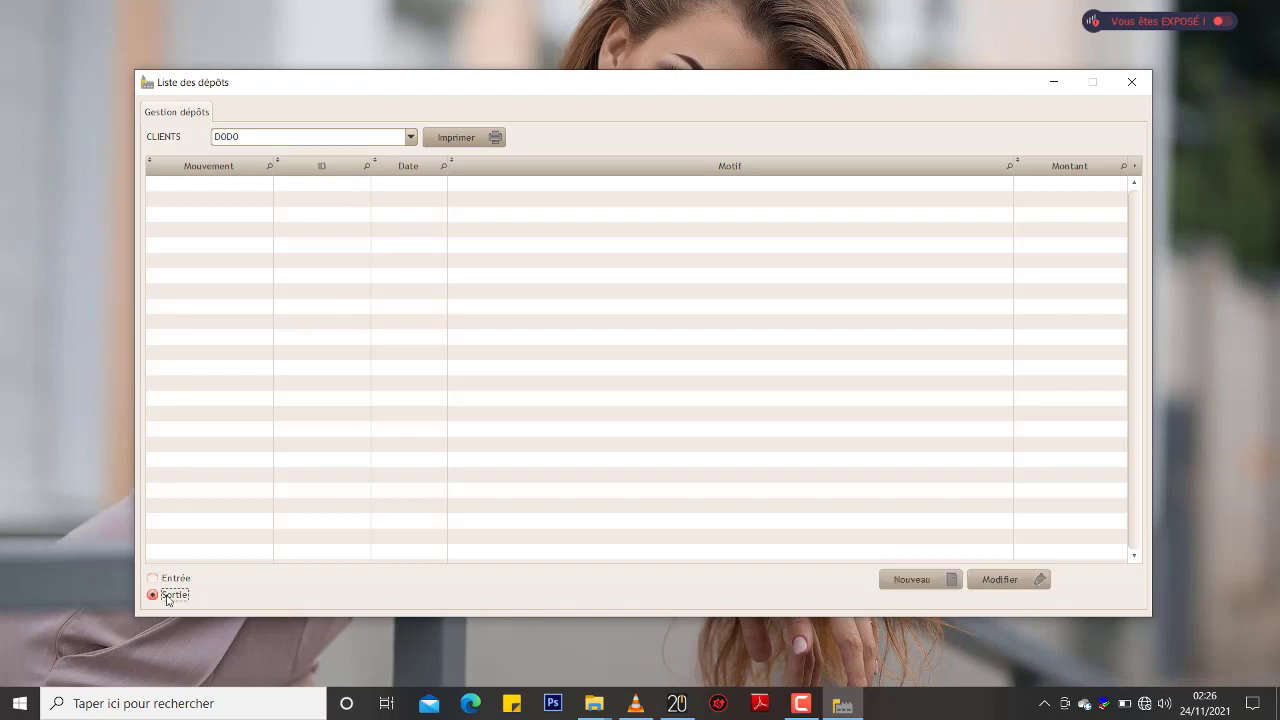
left_click(175, 580)
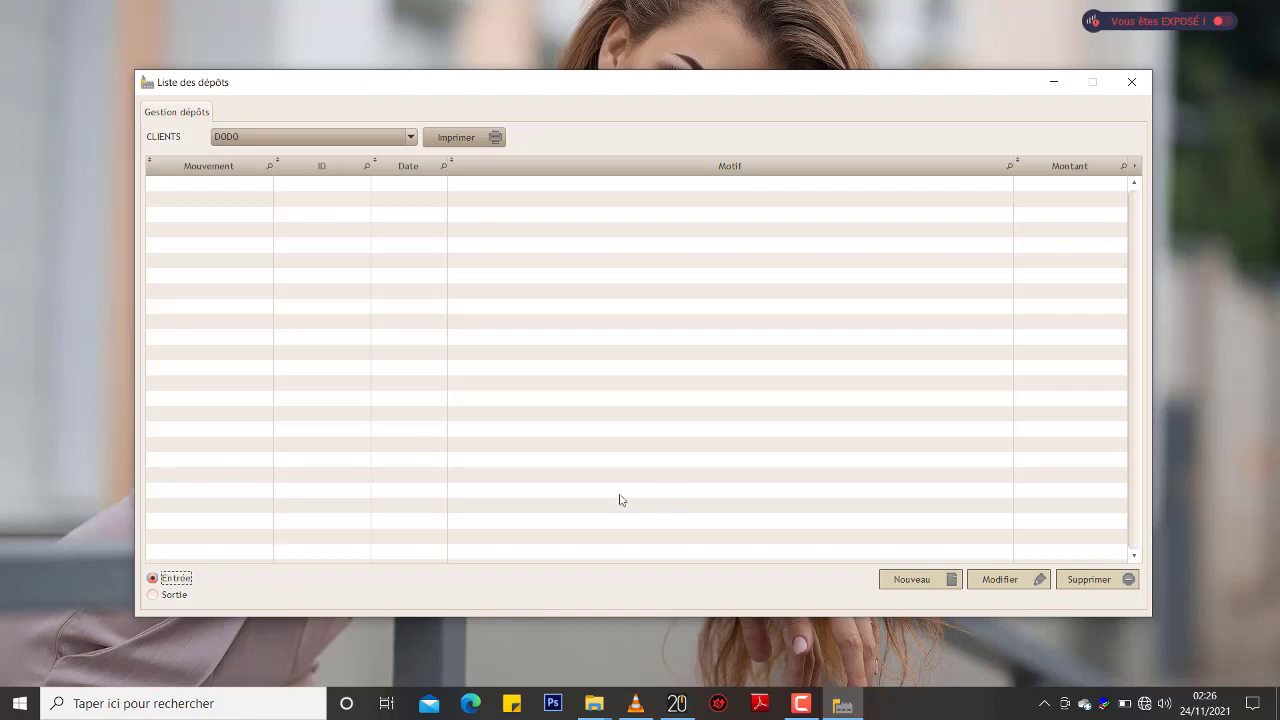
Step: Fill in a new Entrée deposit for the second listed client, with motif Charge caisse and an amount of 50 000 Mru
left_click(942, 588)
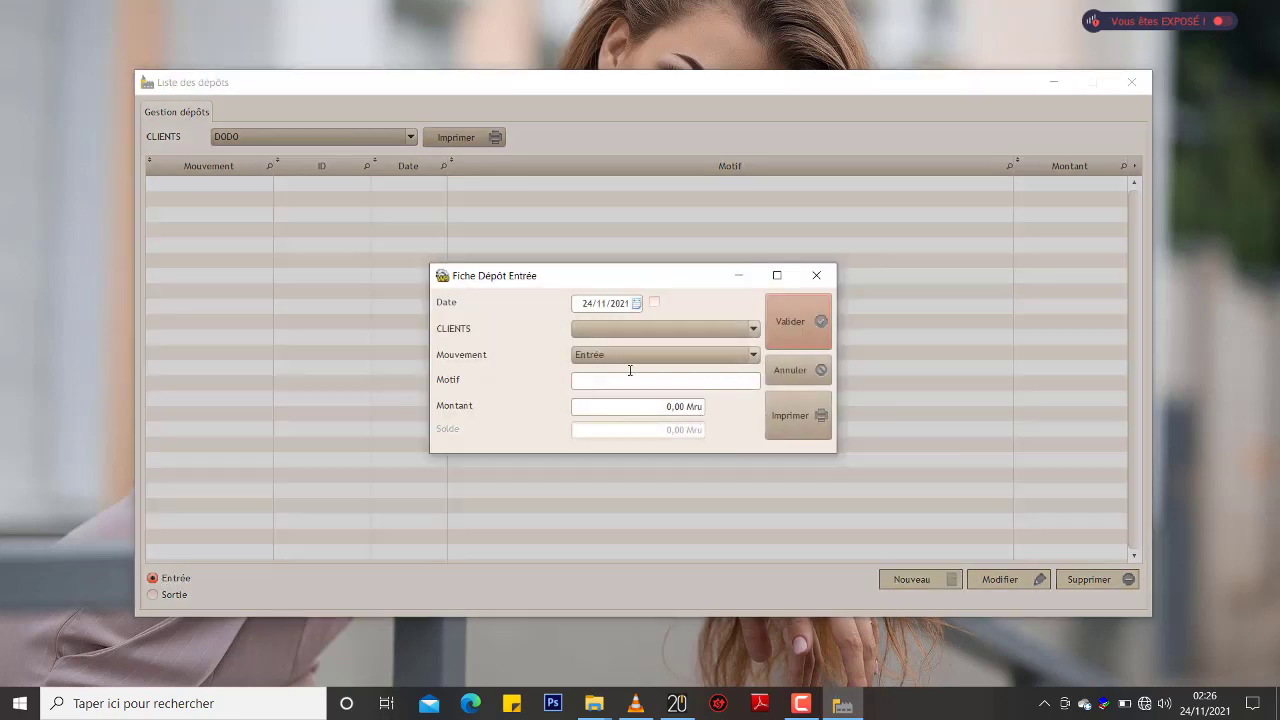
left_click(598, 329)
left_click(596, 370)
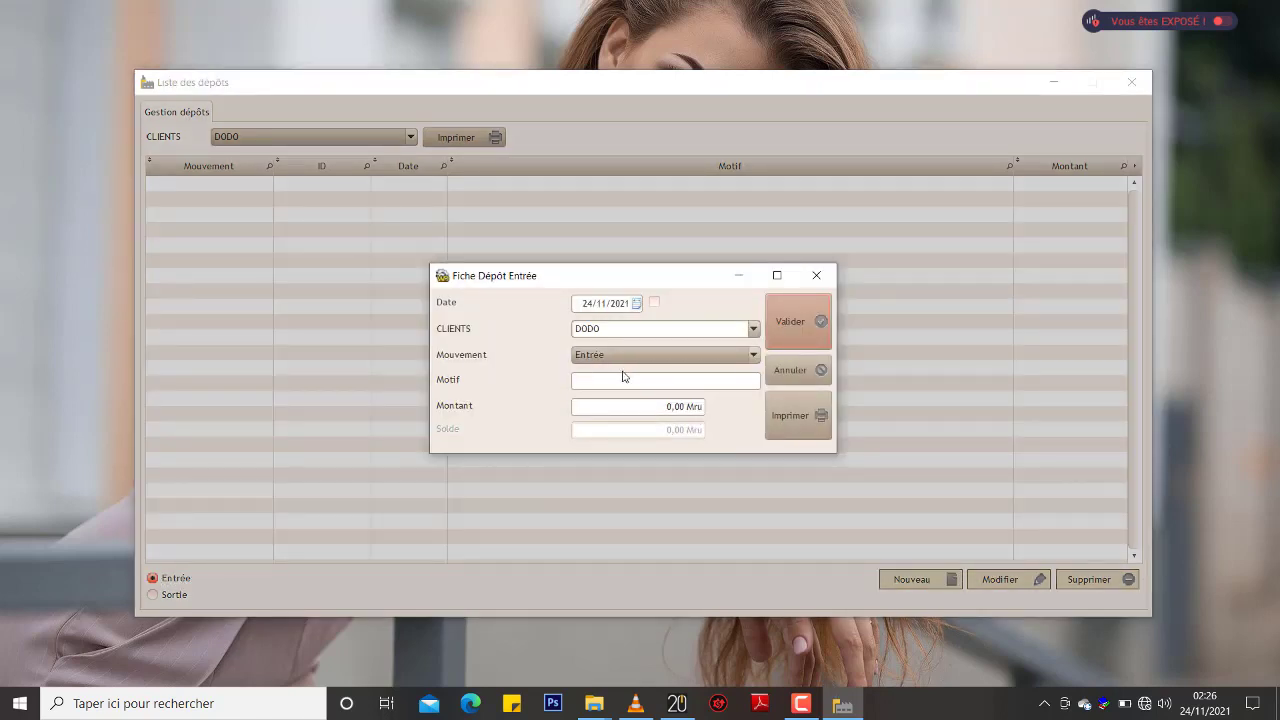
left_click(718, 386)
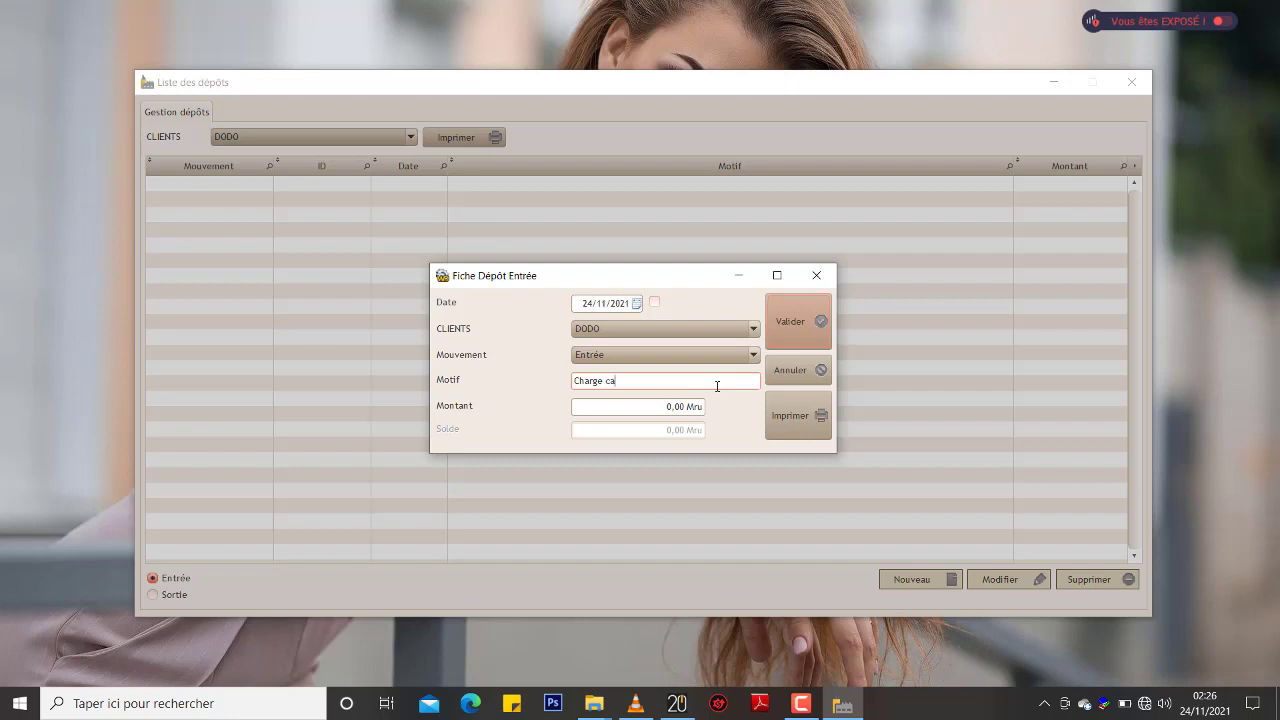
left_click(698, 406)
type("50000")
left_click(698, 386)
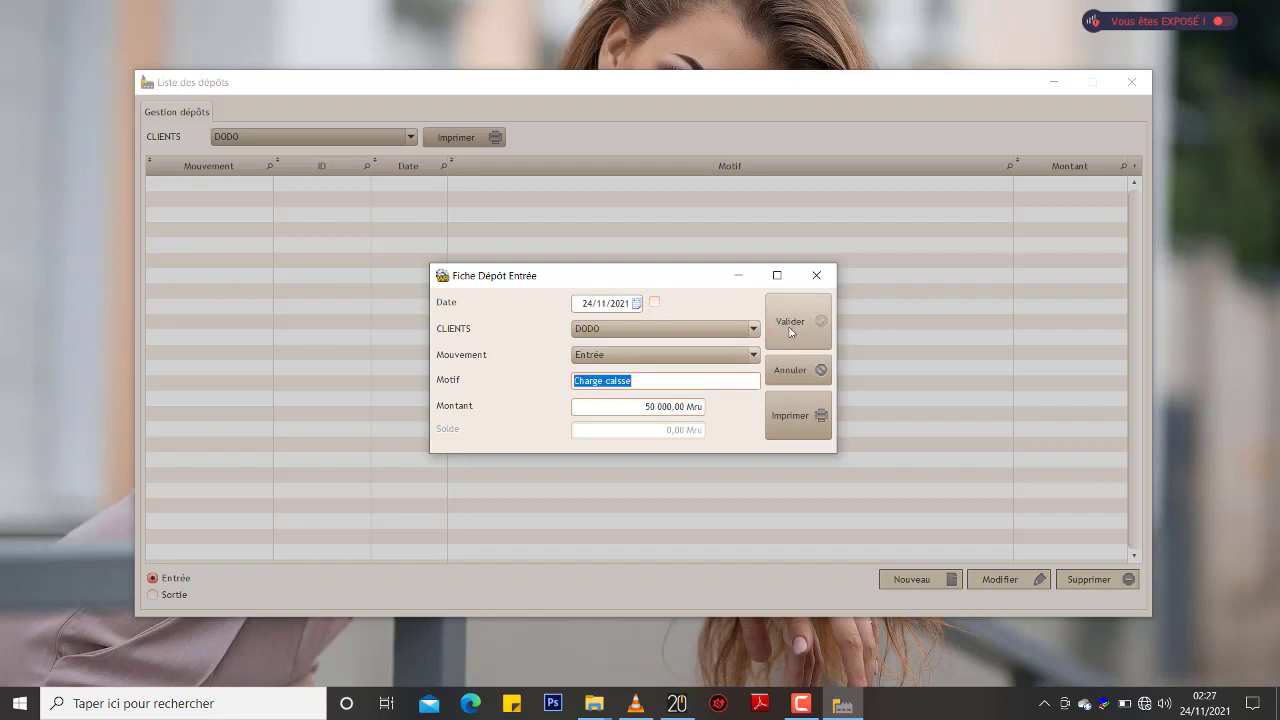
Step: Confirm and validate the deposit, view and close its receipt, and reload the client's movements in the deposits list
left_click(654, 302)
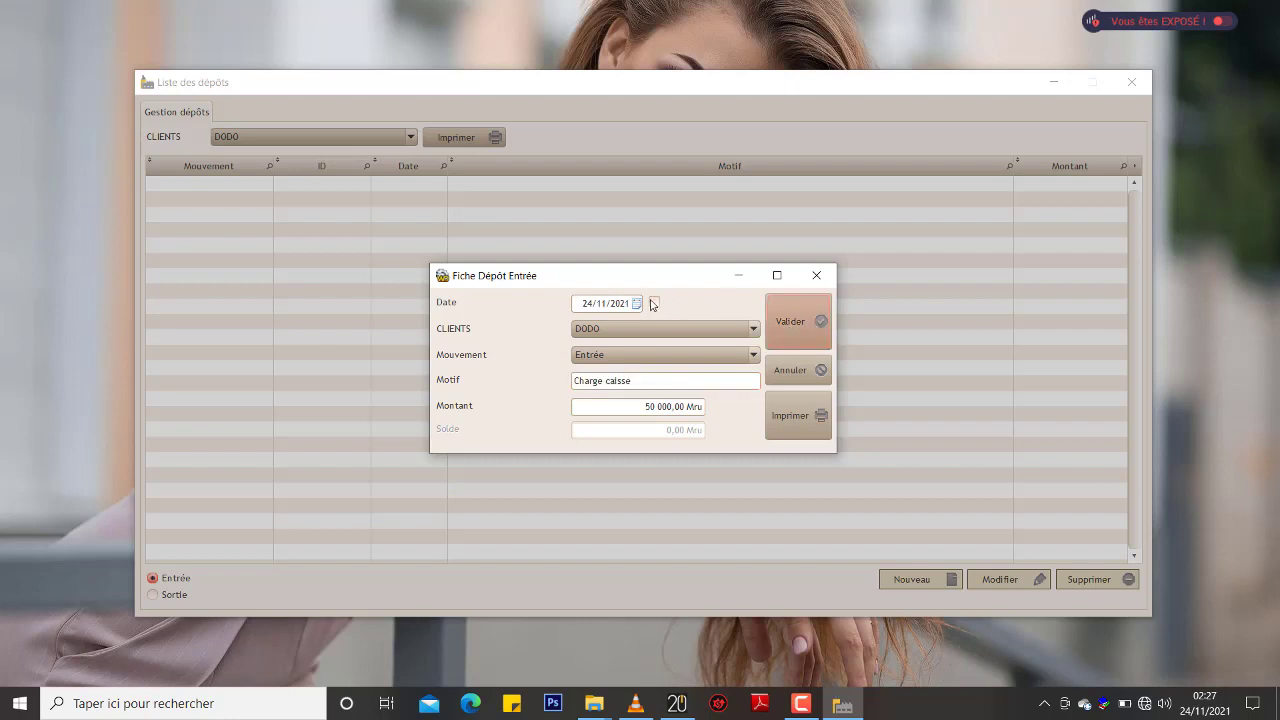
left_click(806, 342)
left_click(686, 409)
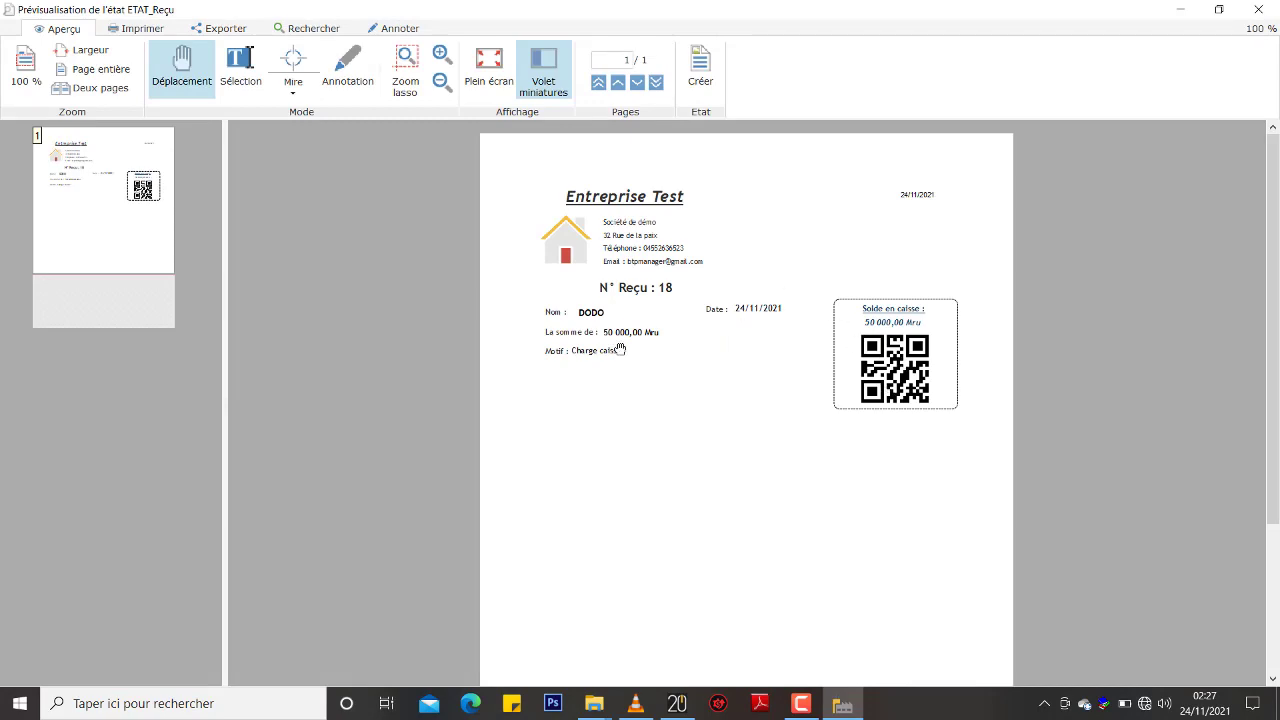
left_click(1258, 9)
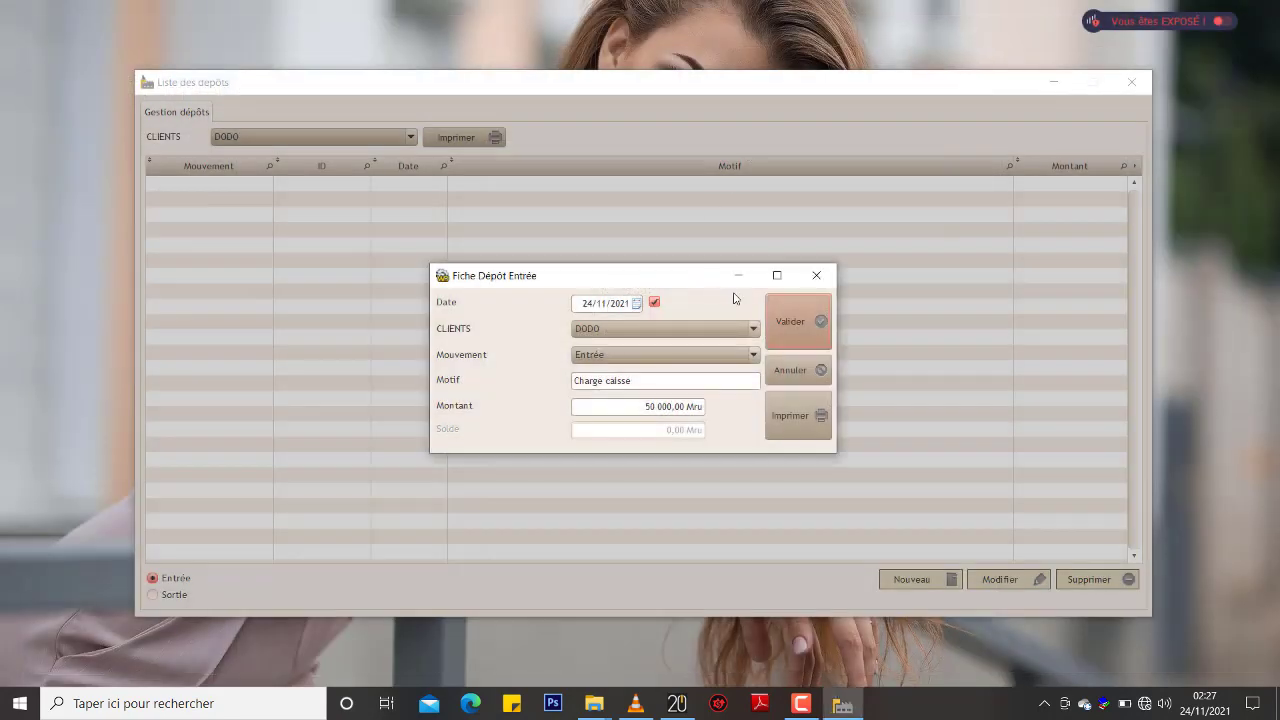
left_click(766, 315)
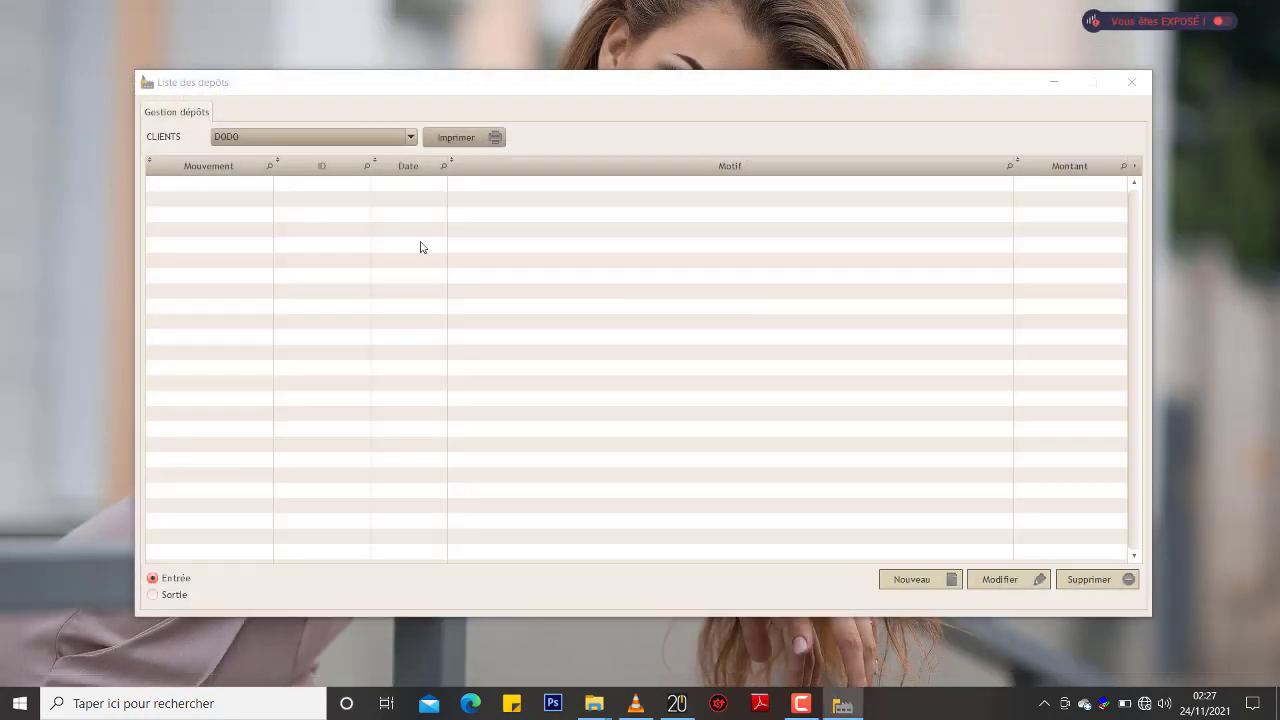
left_click(354, 140)
left_click(322, 178)
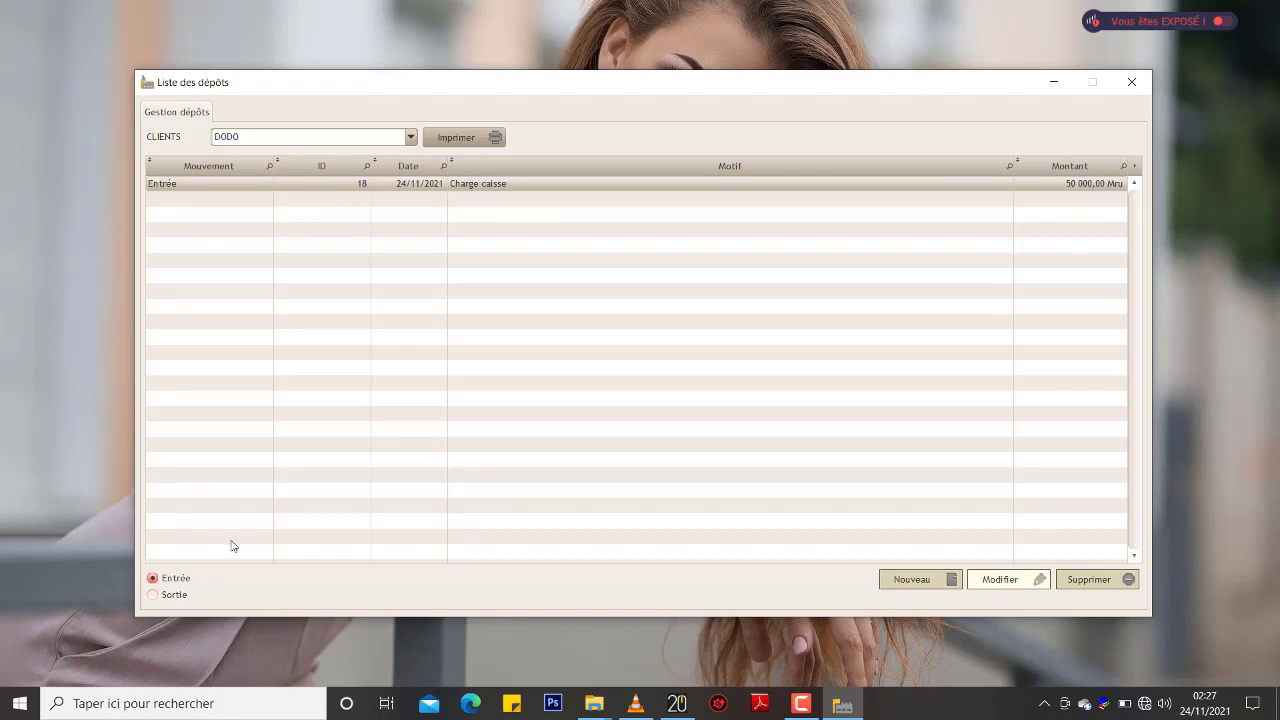
Step: Fill in a new Sortie withdrawal for the same client, with motif Sortie caisse and an amount of 15 000 Mru
left_click(159, 596)
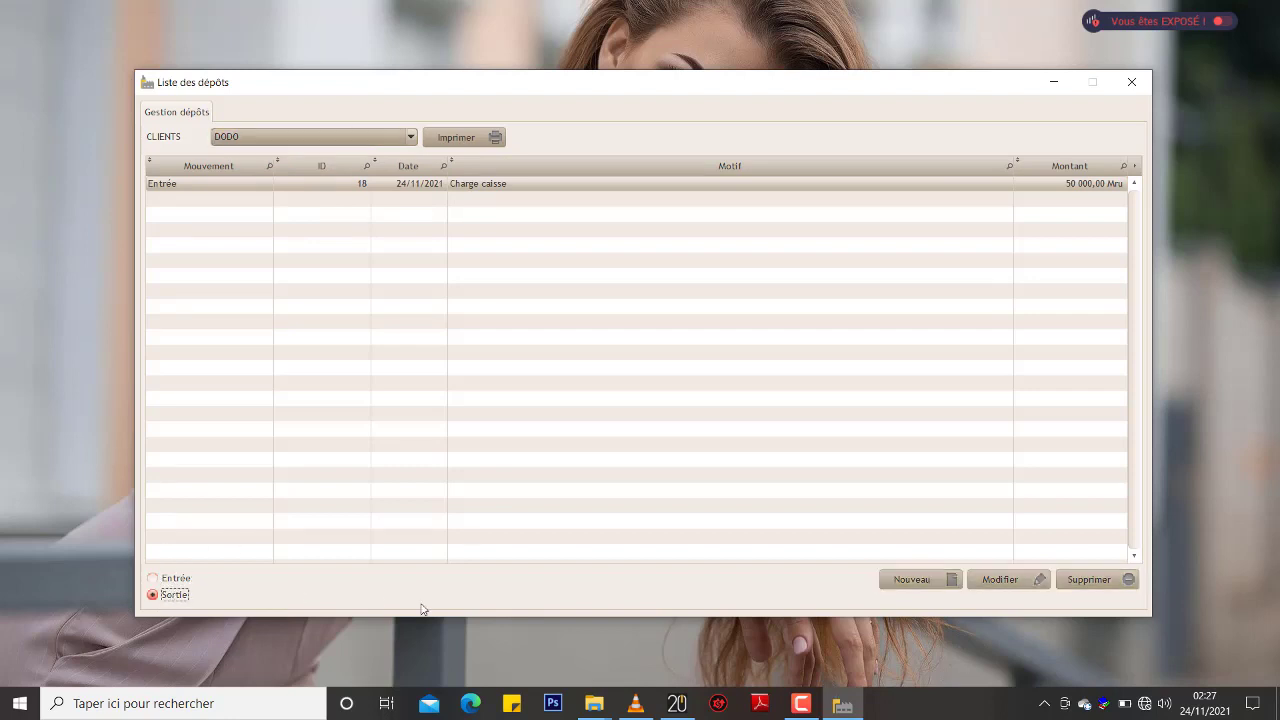
left_click(914, 580)
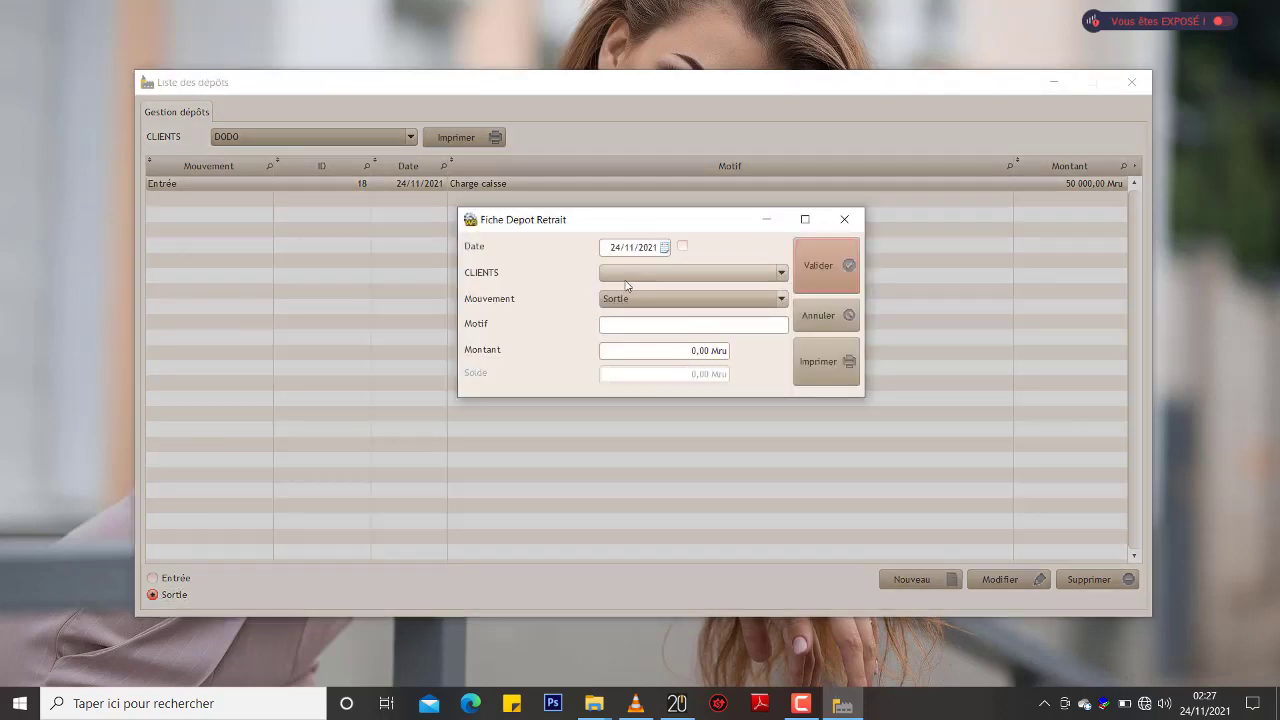
left_click(620, 273)
left_click(619, 314)
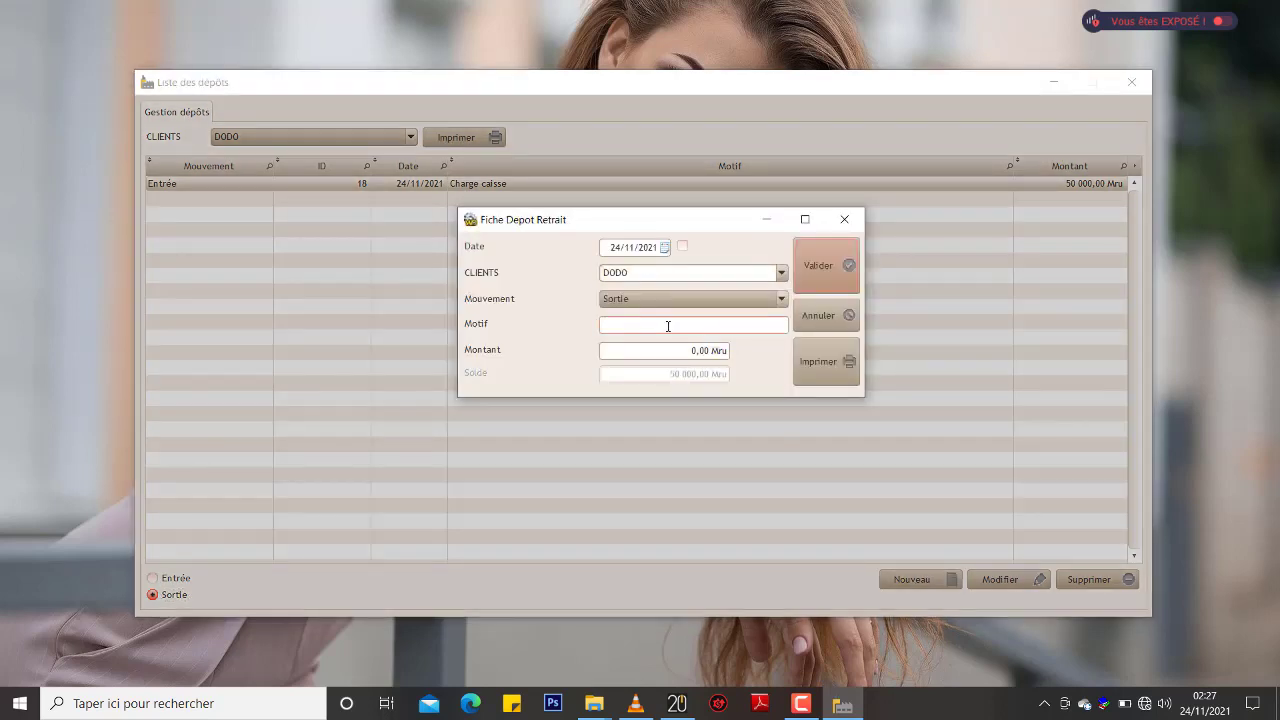
left_click(668, 326)
type("Sortie caisse")
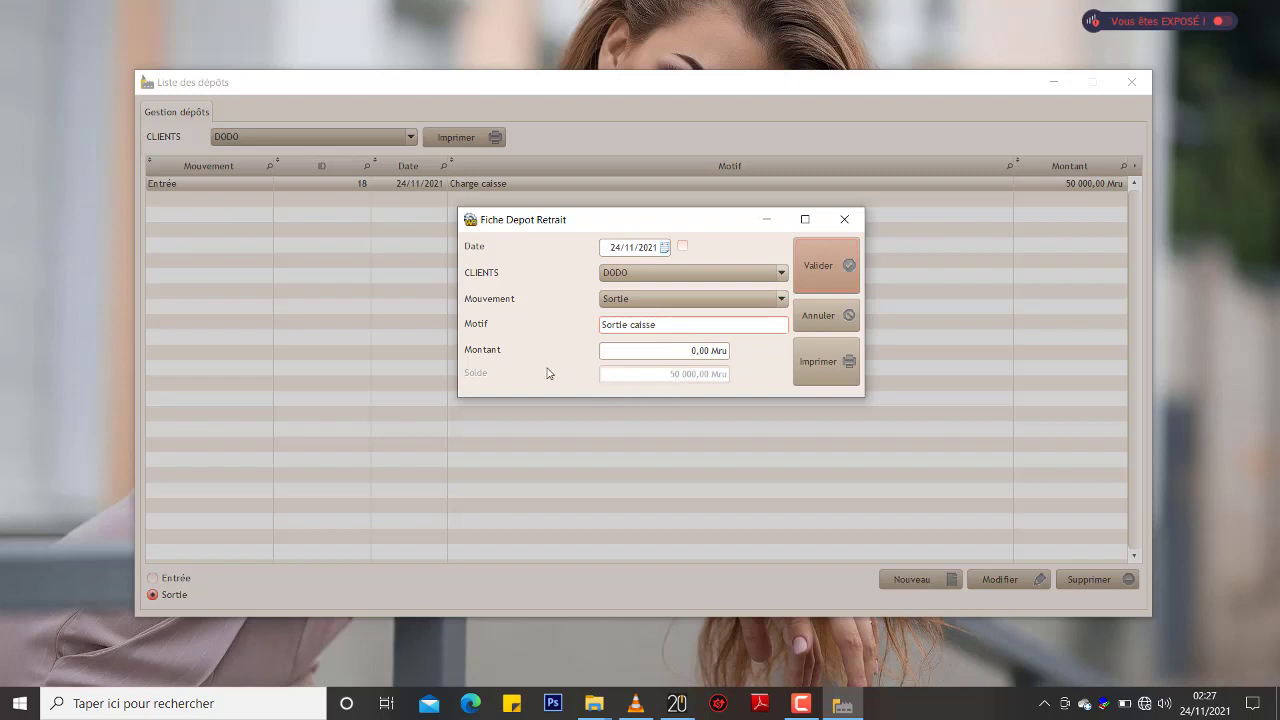
left_click(699, 351)
type("15000")
left_click(716, 322)
Step: Tick the withdrawal's confirmation box, validate it, and open its printable receipt
left_click(826, 264)
left_click(682, 246)
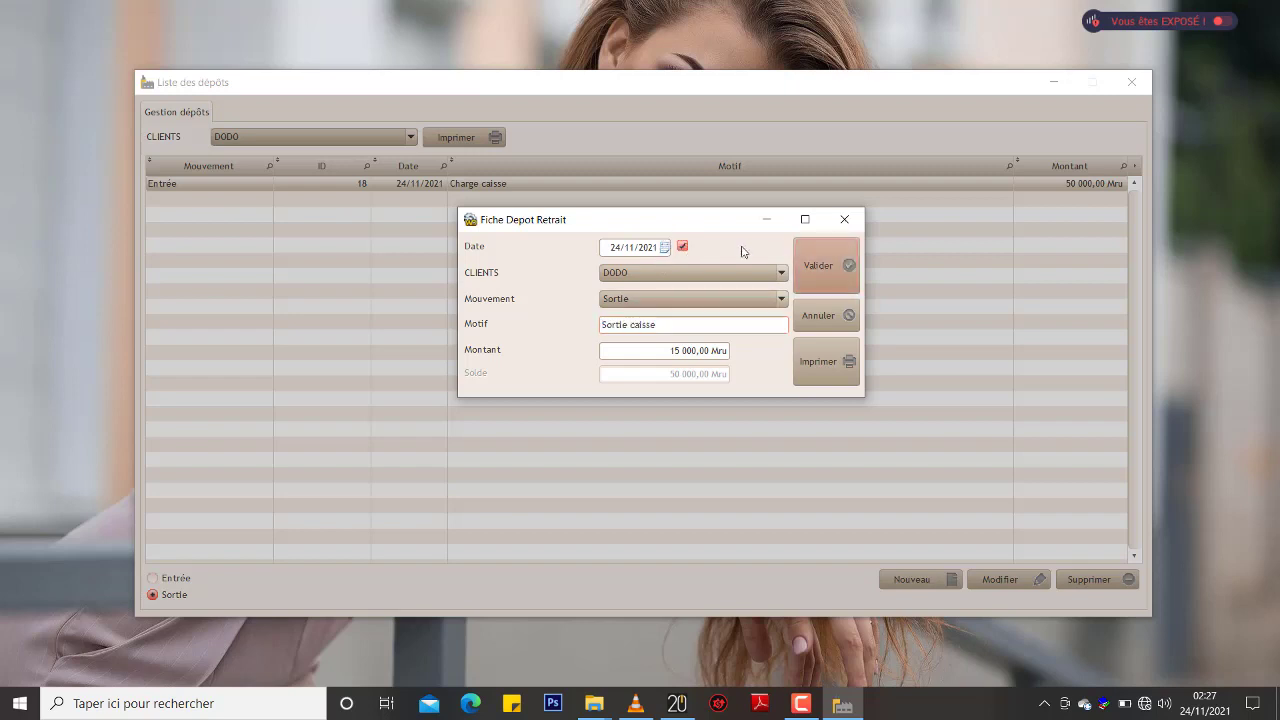
left_click(832, 262)
left_click(689, 406)
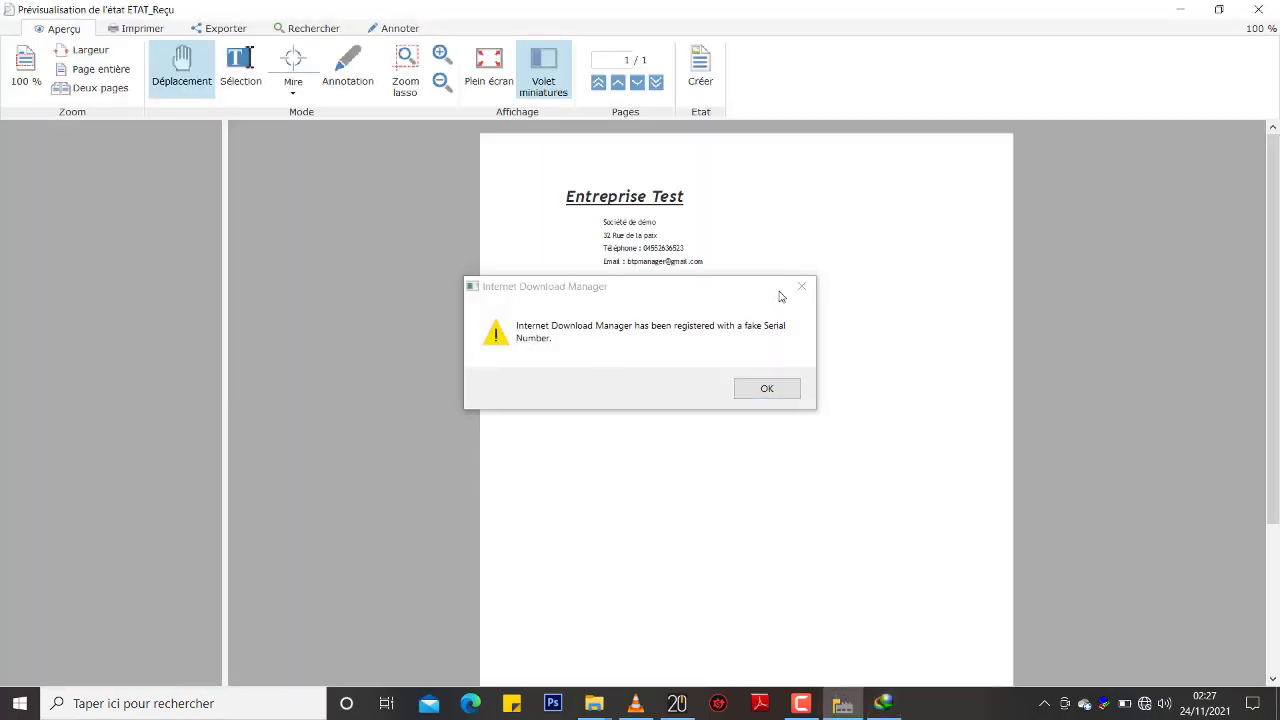
Step: Dismiss the Internet Download Manager alert, review the withdrawal receipt, and close its preview to return to the deposits list
left_click(801, 287)
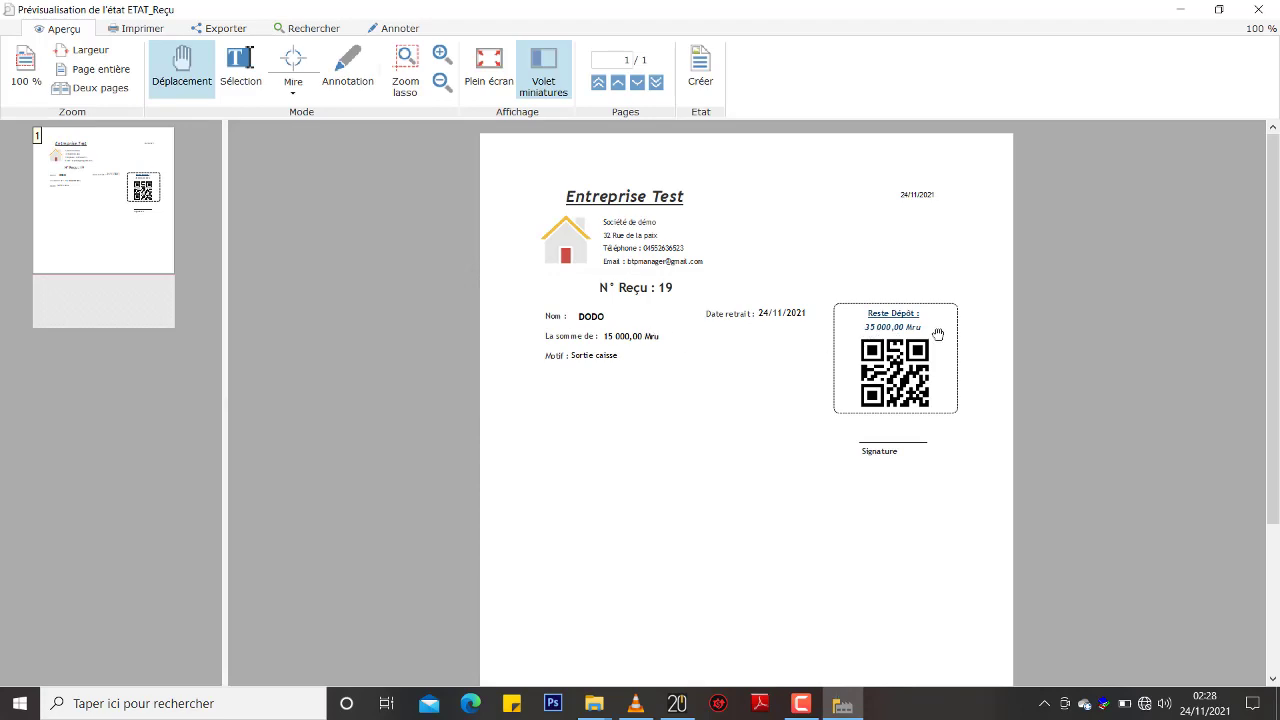
key("Escape")
left_click(845, 290)
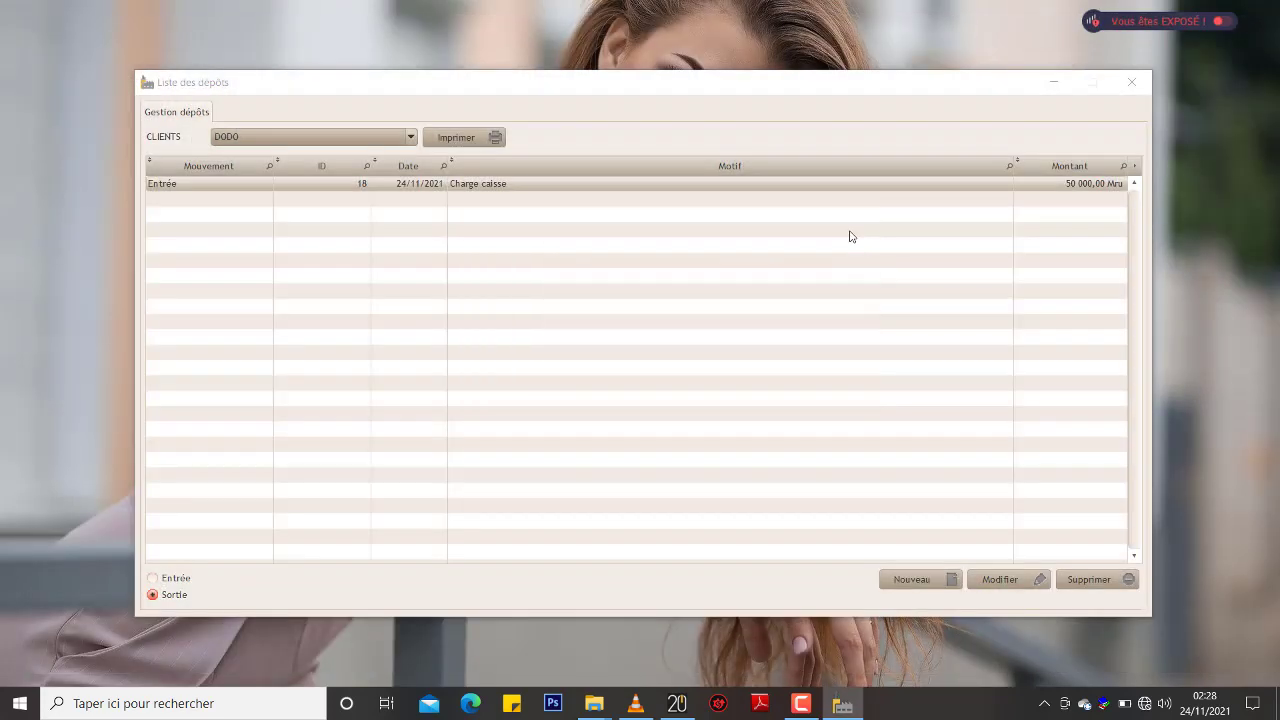
Step: Reload the same client's movements in the deposits list and select the Sortie caisse withdrawal row
left_click(371, 140)
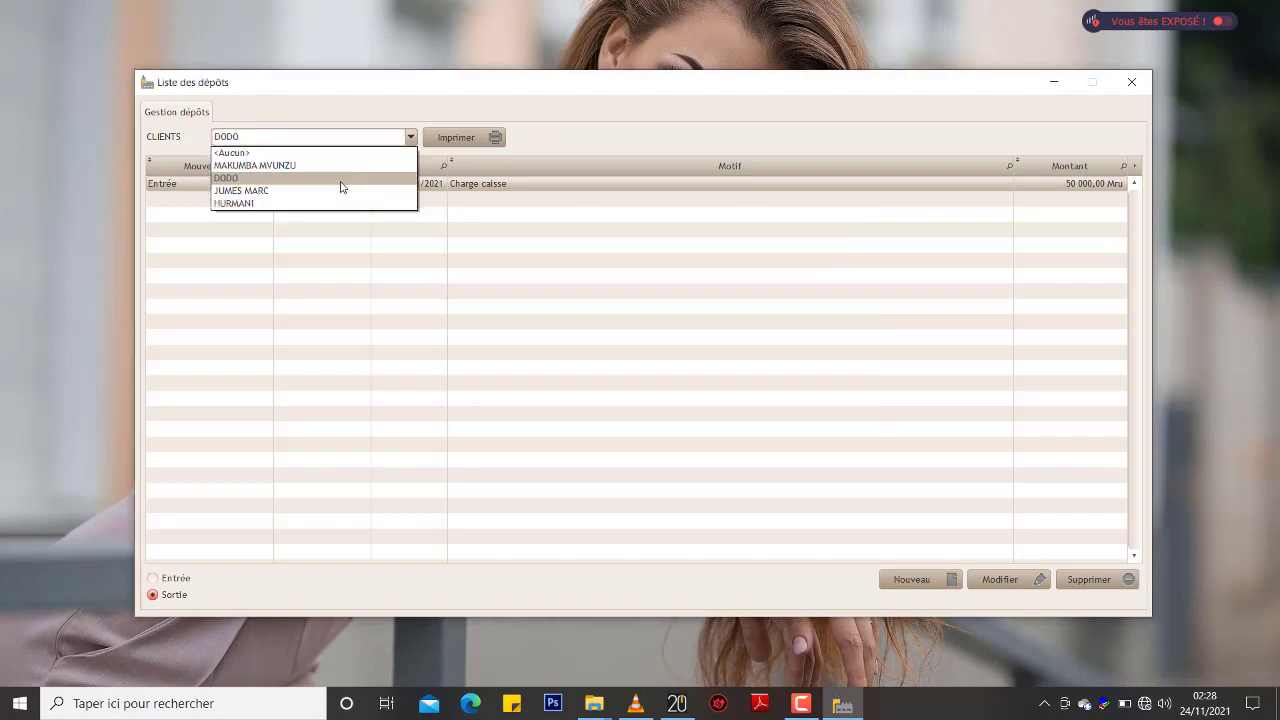
left_click(345, 179)
left_click(364, 140)
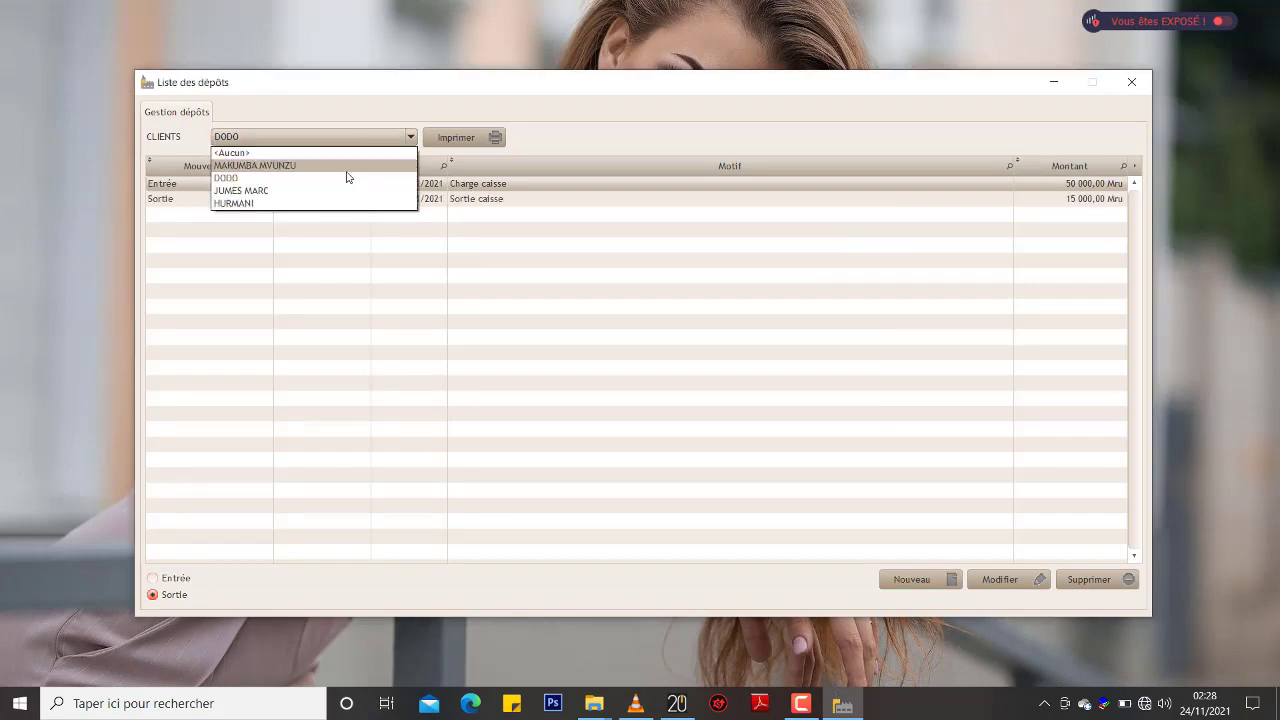
left_click(510, 222)
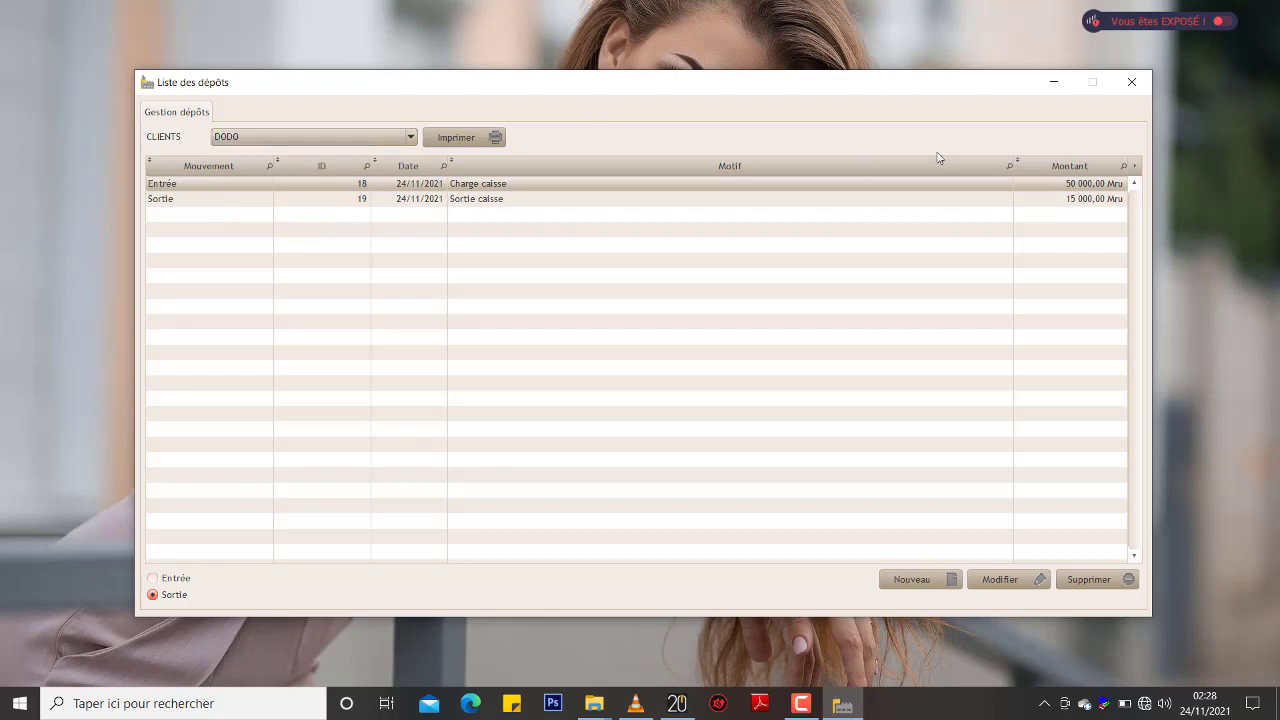
left_click(1060, 203)
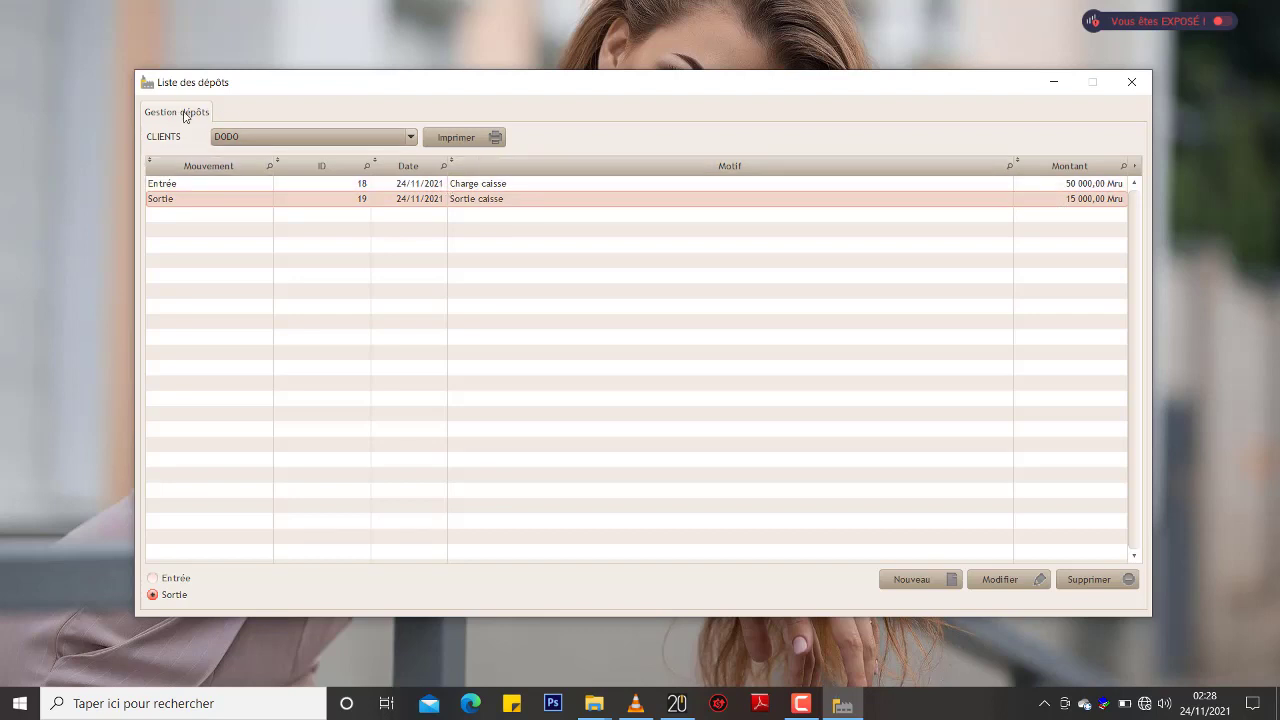
Step: Preview the client's printable movement statement, then close it and the deposits list to return to the main menu
left_click(466, 137)
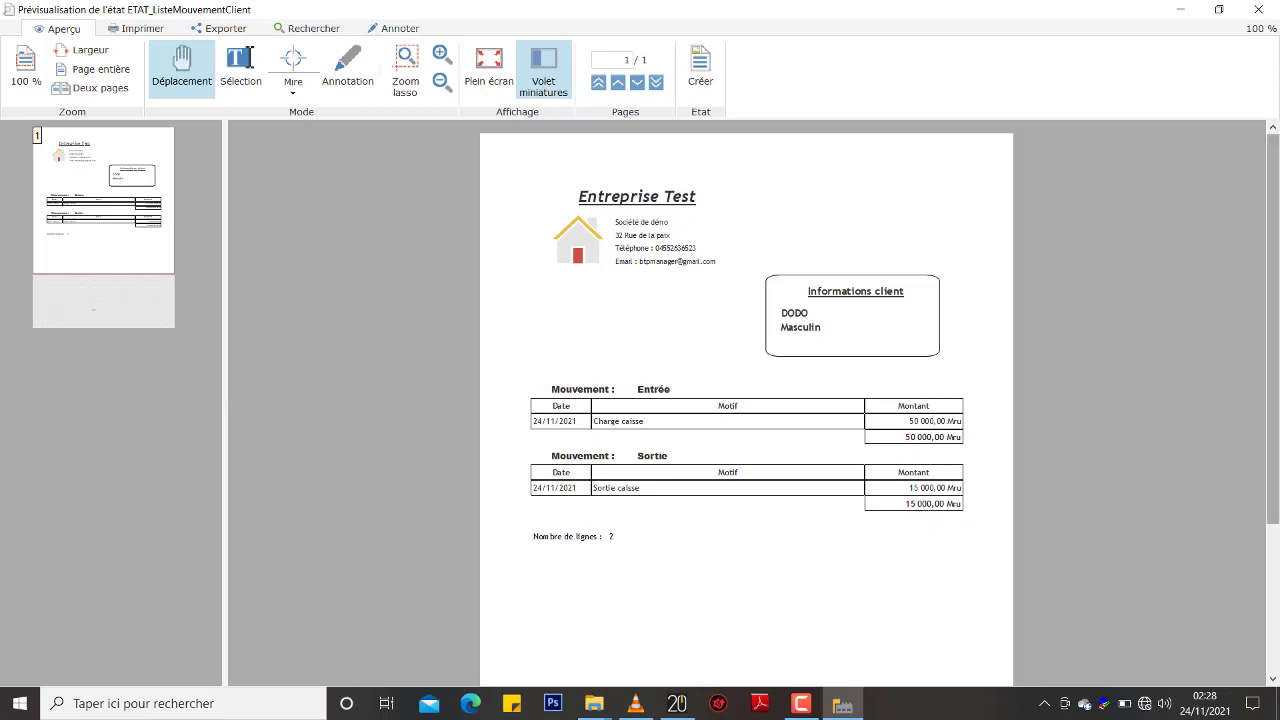
left_click(1258, 9)
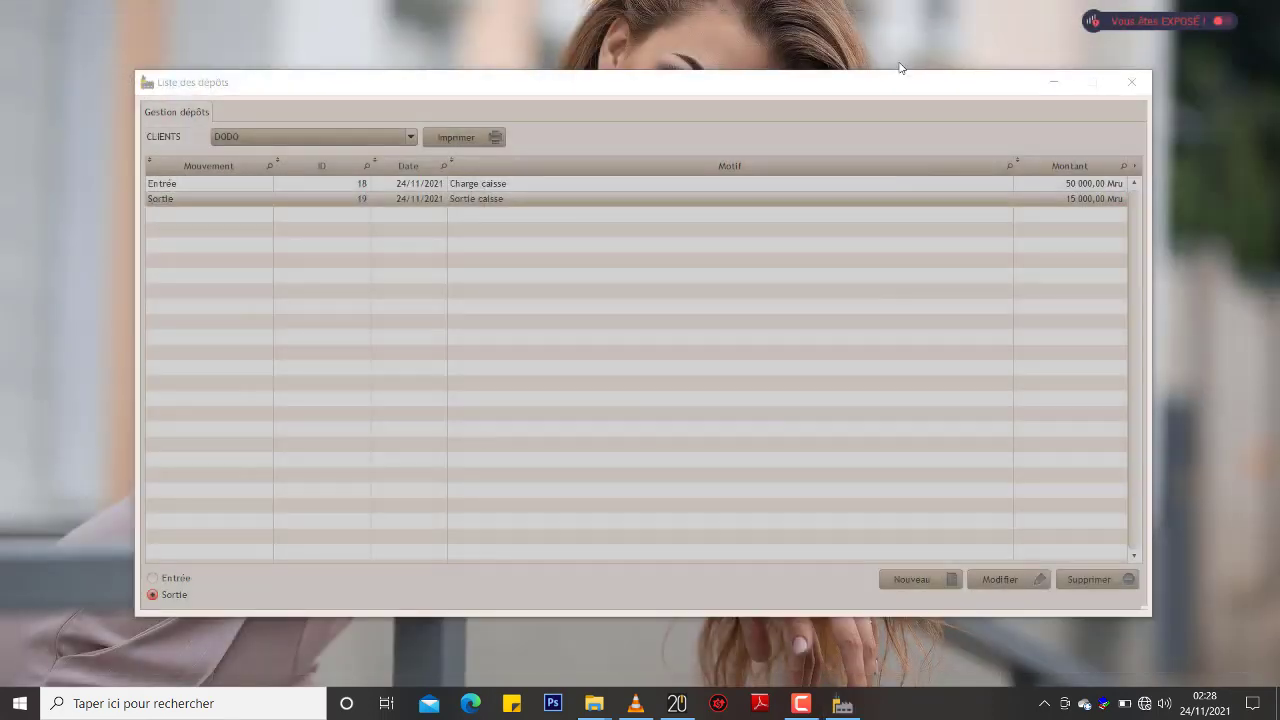
left_click(1116, 86)
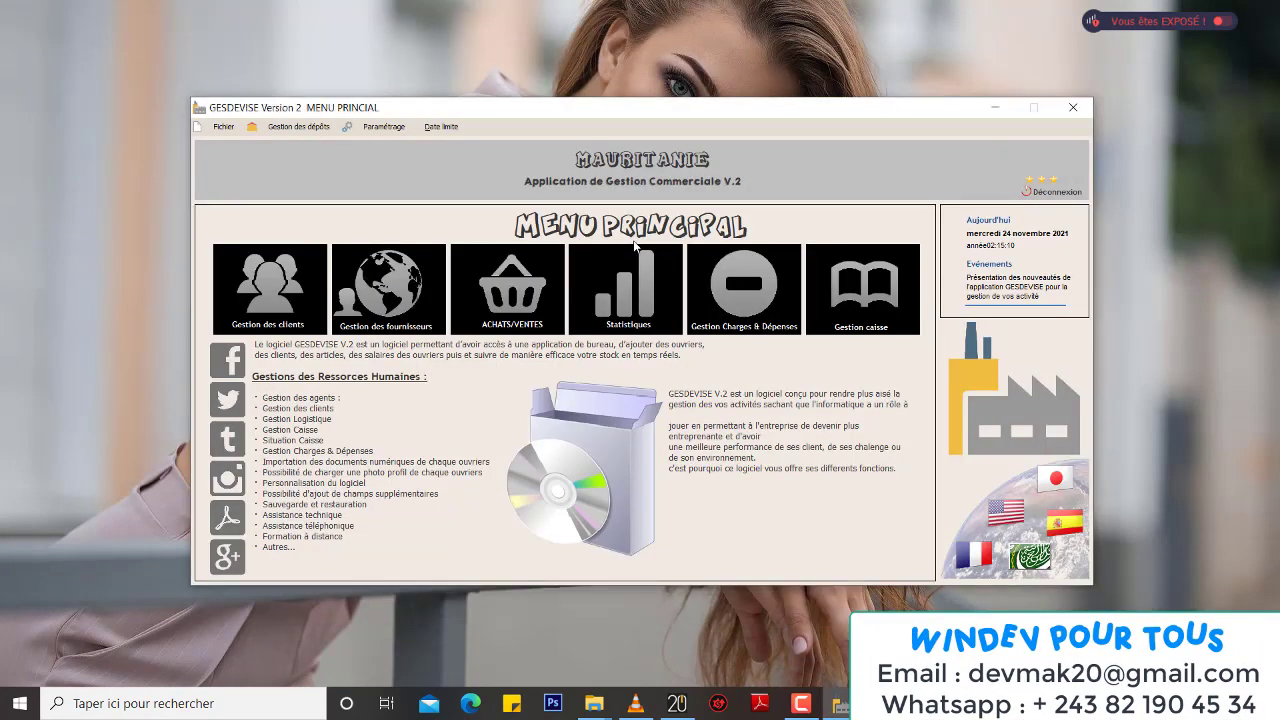